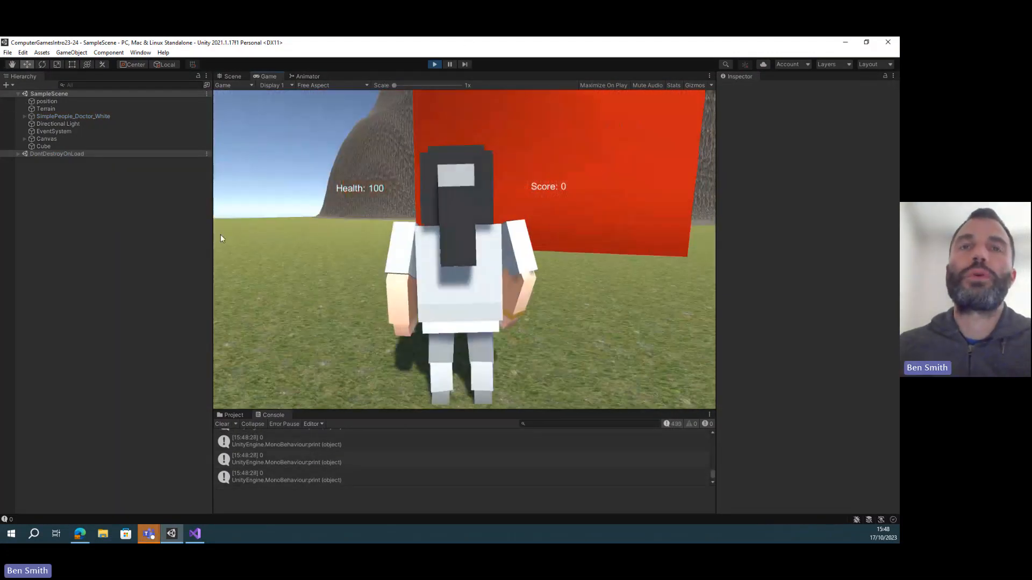
Test the running game by moving the character forward and firing the gun several times, and stop play mode
key("w")
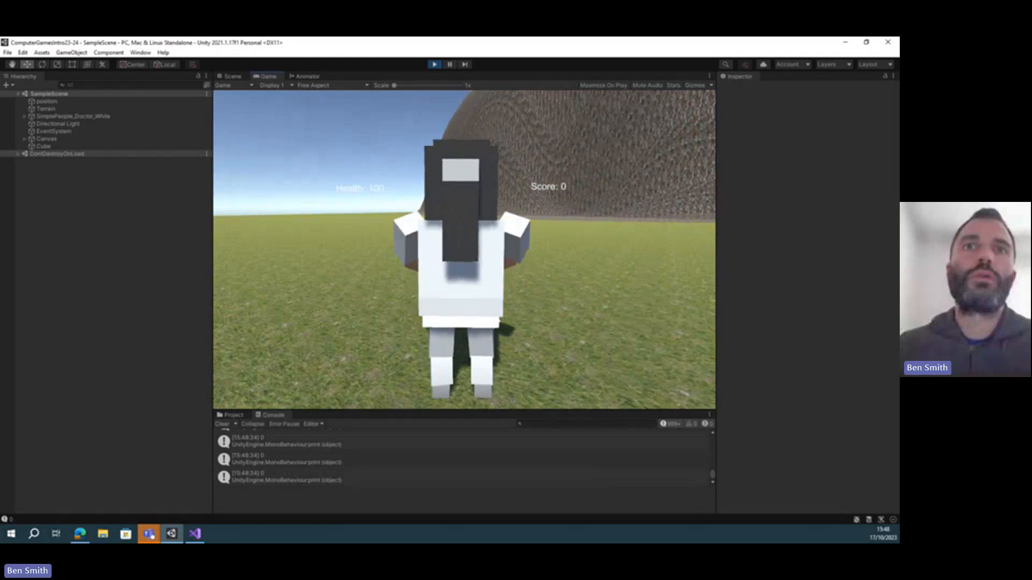
left_click(404, 266)
left_click(403, 265)
left_click(464, 250)
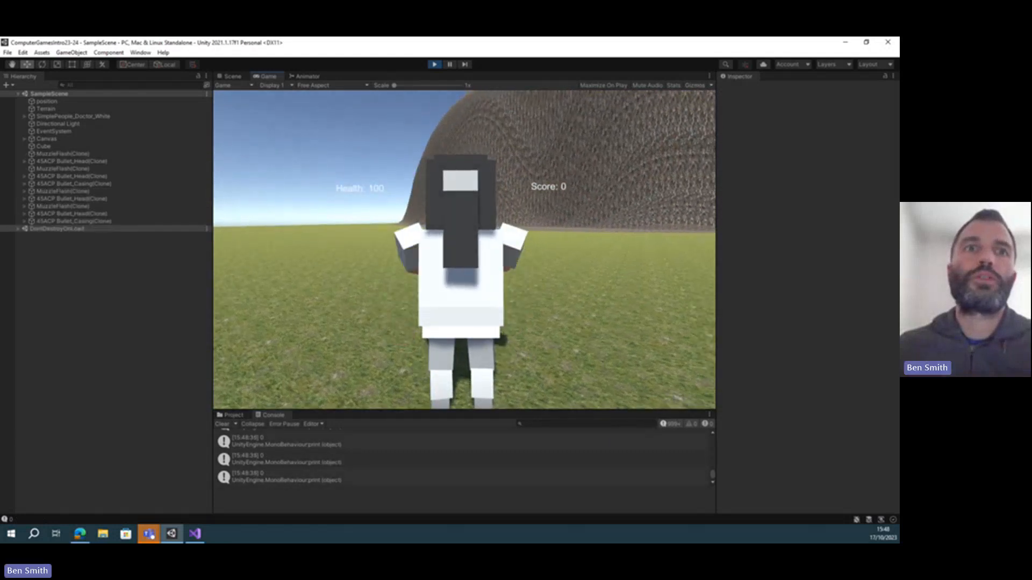
left_click(465, 250)
left_click(464, 250)
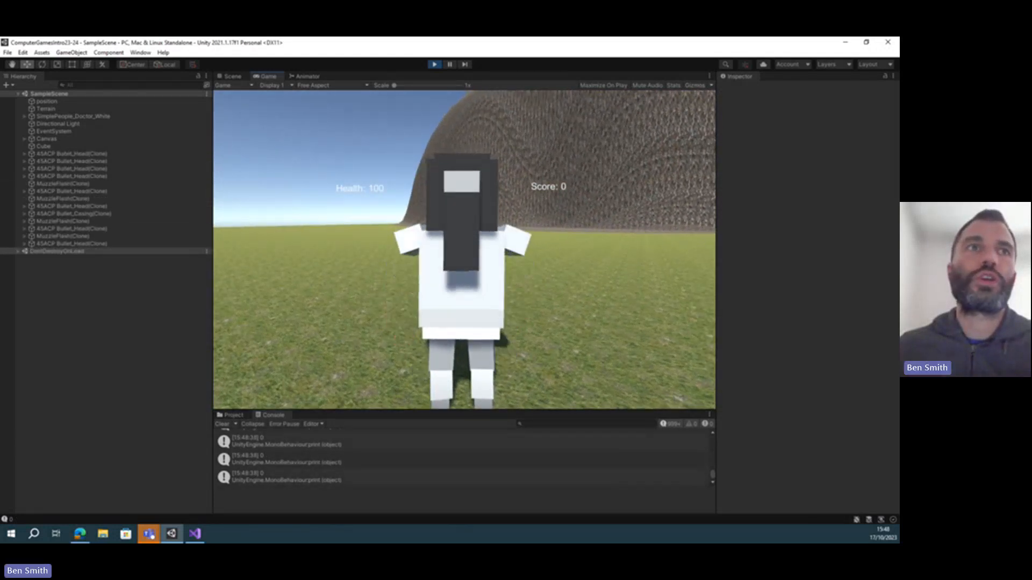
left_click(464, 250)
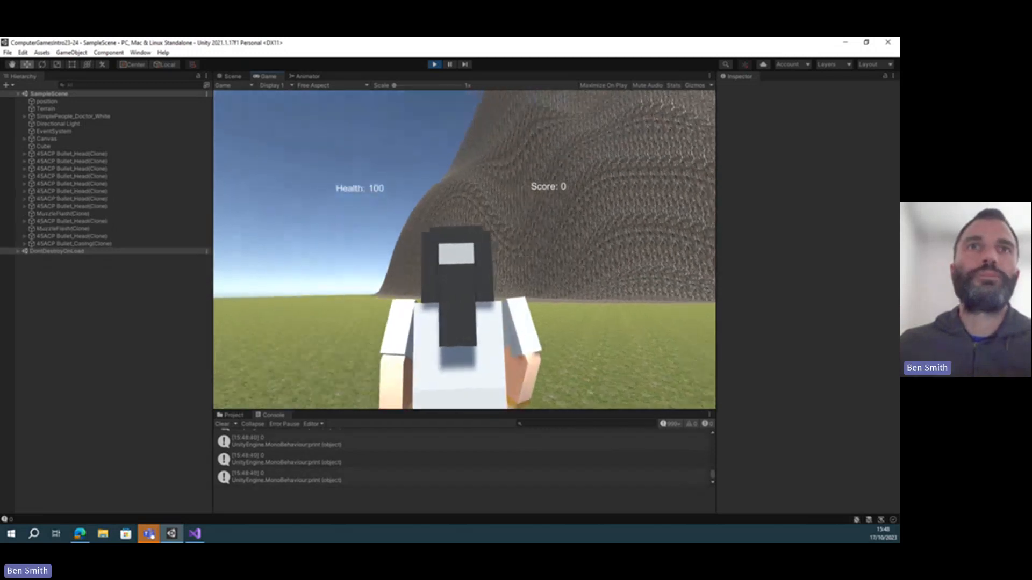
left_click(435, 65)
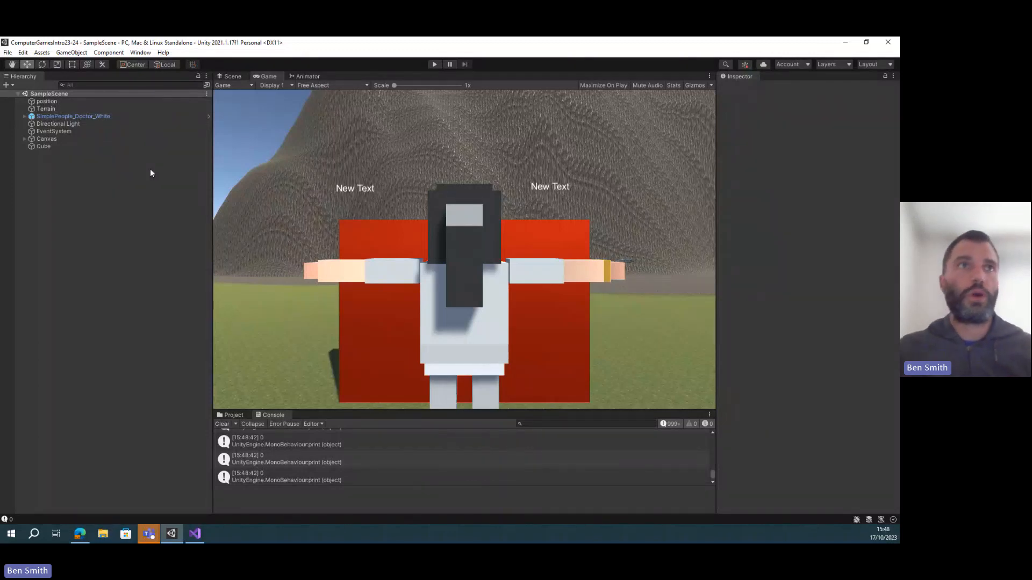
Expand SimplePeople_Doctor_White and undo the scene edits back to the Capsule player holding the Main Camera and M1911 handgun
left_click(43, 118)
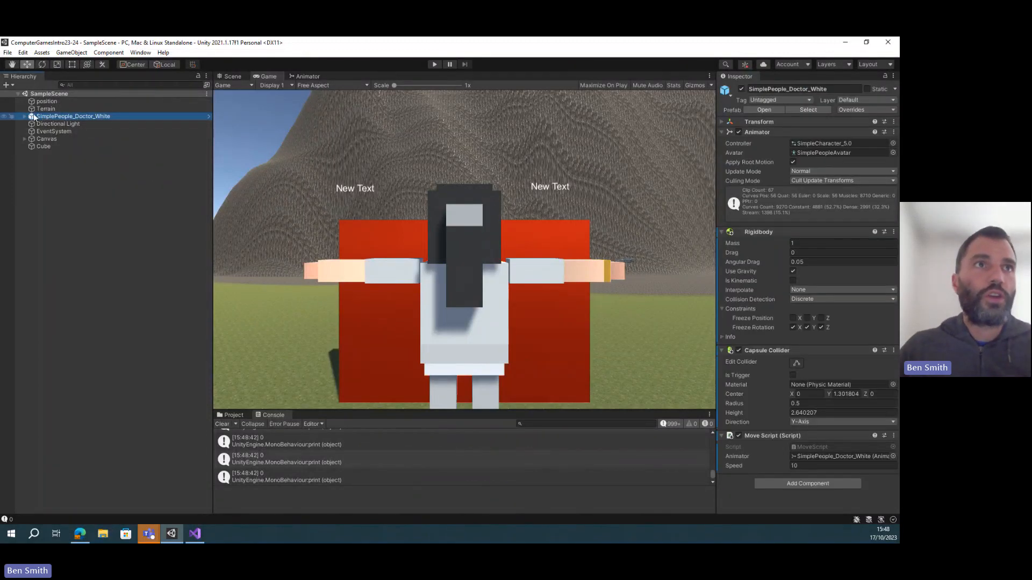
left_click(24, 117)
key("ctrl+z")
key("ctrl+z")
key("ctrl+z")
key("ctrl+z")
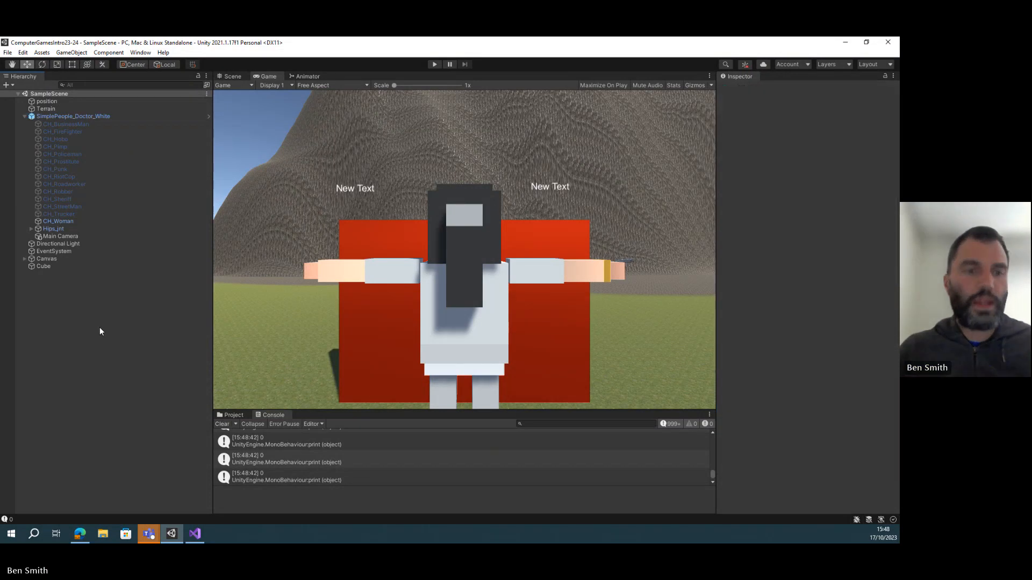
key("ctrl+z")
key("ctrl+z")
key("ctrl+z")
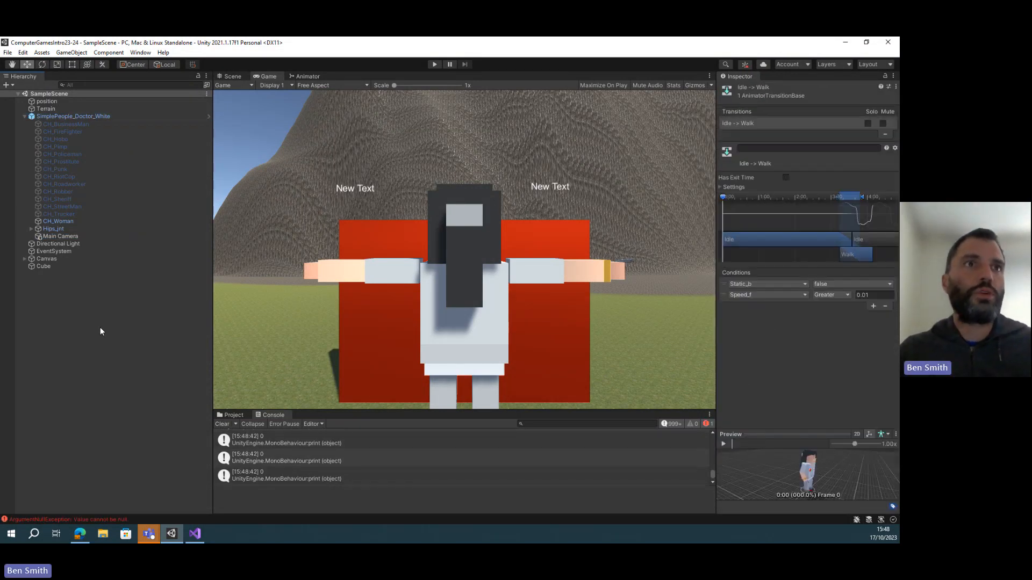
key("ctrl+z")
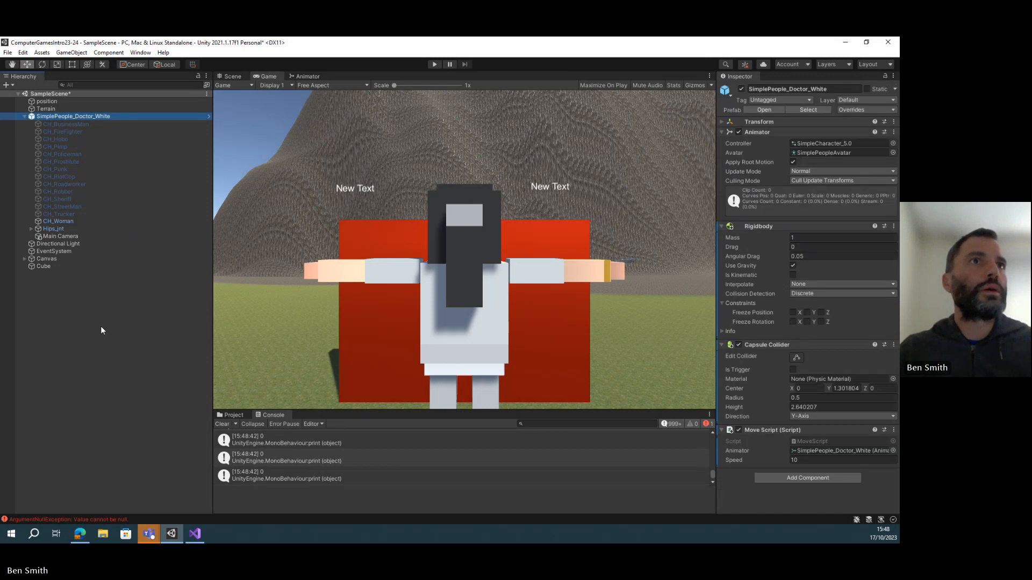
key("ctrl+z")
key("ctrl+z")
key("ctrl+z")
key("ctrl+z")
key("ctrl+z")
key("ctrl+z")
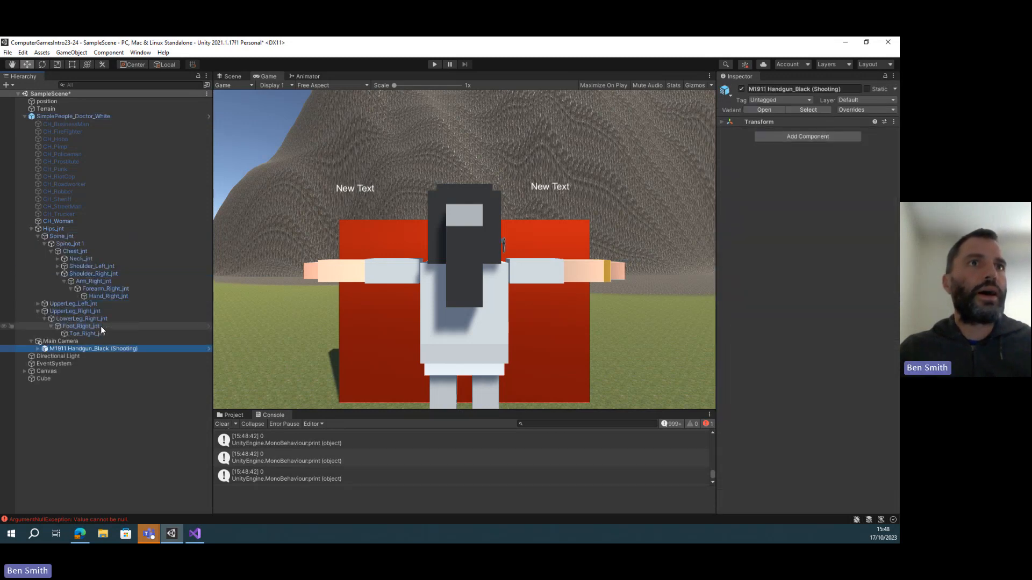
key("ctrl+z")
key("ctrl+z")
key("ctrl+z")
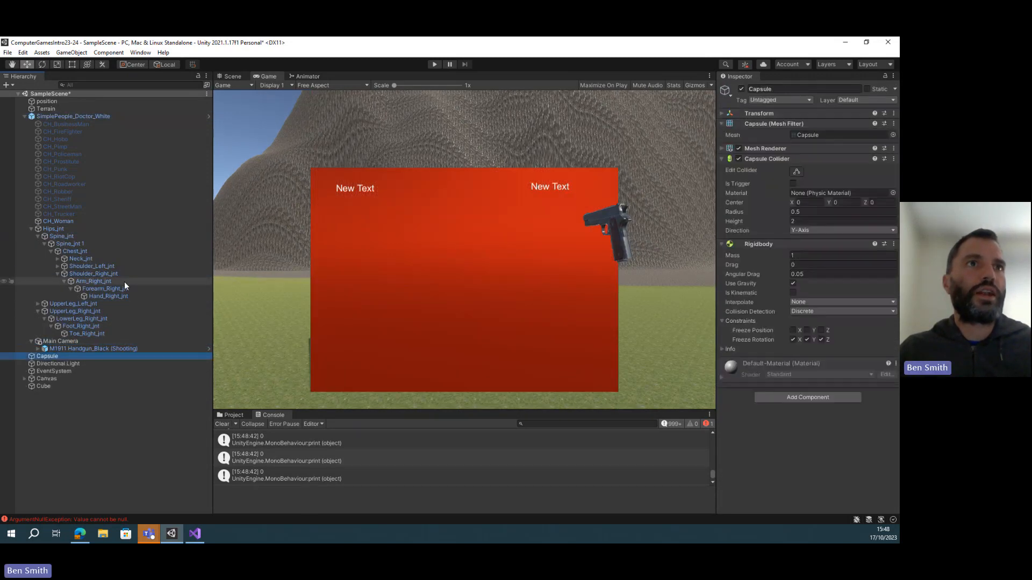
key("ctrl+z")
key("ctrl+z")
key("ctrl+z")
key("ctrl+z")
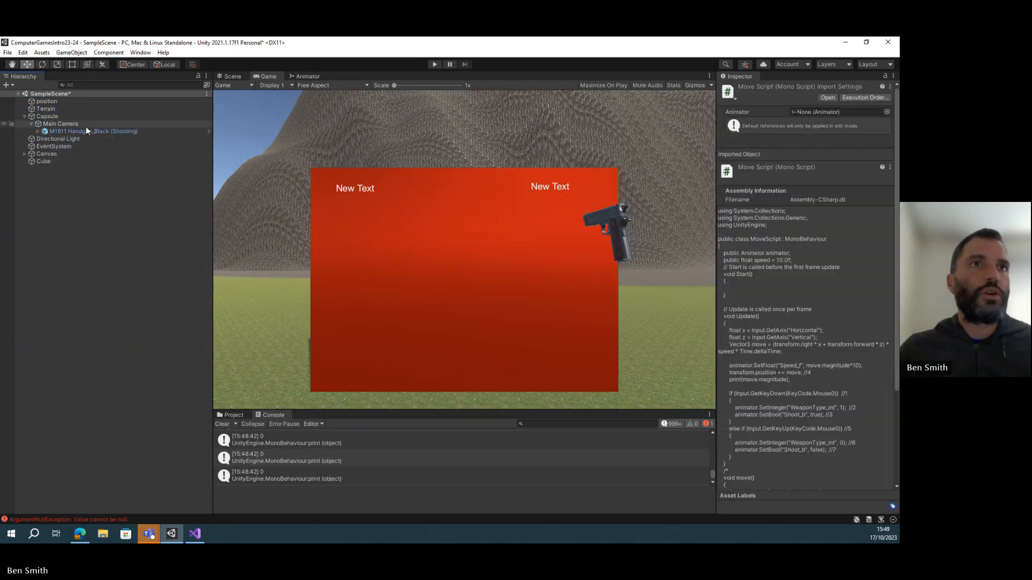
Show the Scene view and inspect the Capsule's components
left_click(228, 77)
scroll(482, 352, "down", 3)
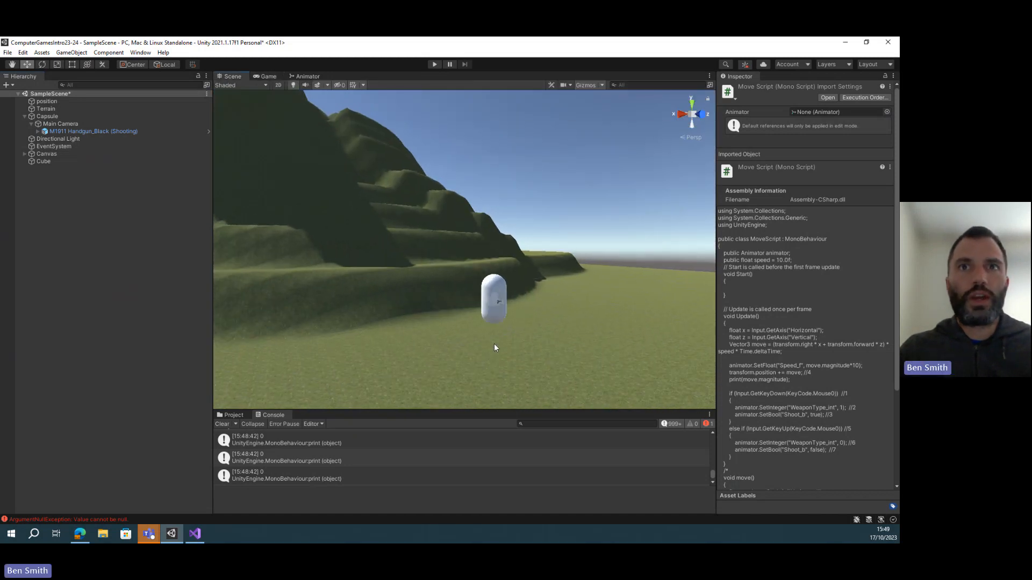
left_click(66, 116)
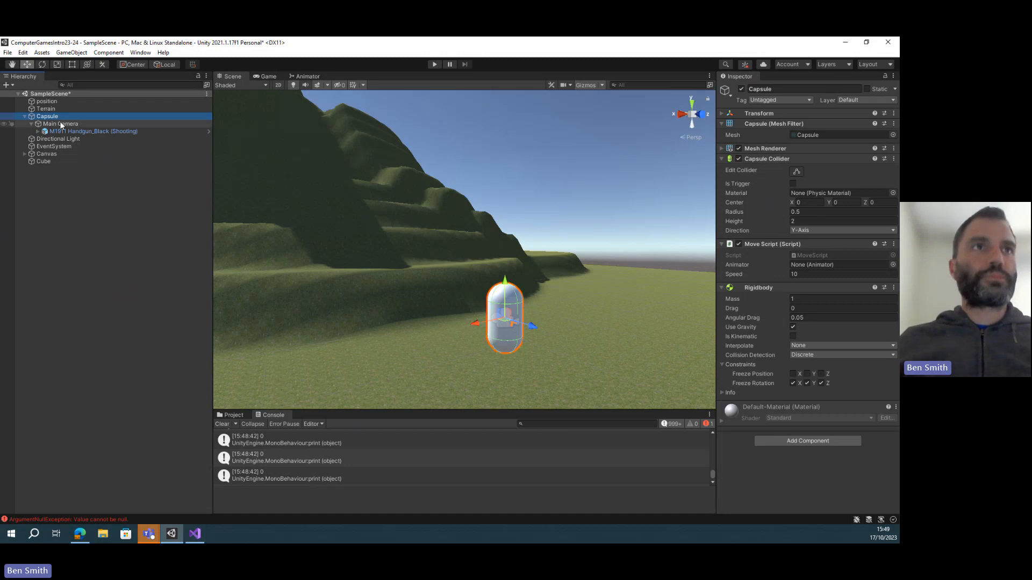
In Visual Studio, undo the MoveScript edits back to the version without animator and shooting code, and return to Unity
left_click(196, 534)
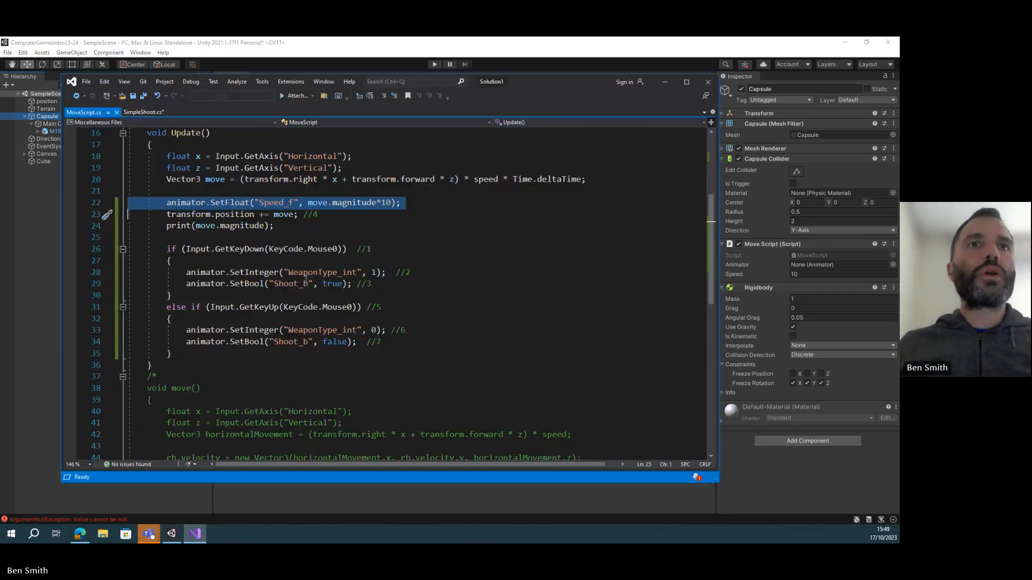
left_click(305, 284)
key("ctrl+z")
key("ctrl+z")
key("ctrl+z")
key("ctrl+z")
key("ctrl+z")
key("ctrl+z")
key("ctrl+z")
key("ctrl+z")
key("ctrl+z")
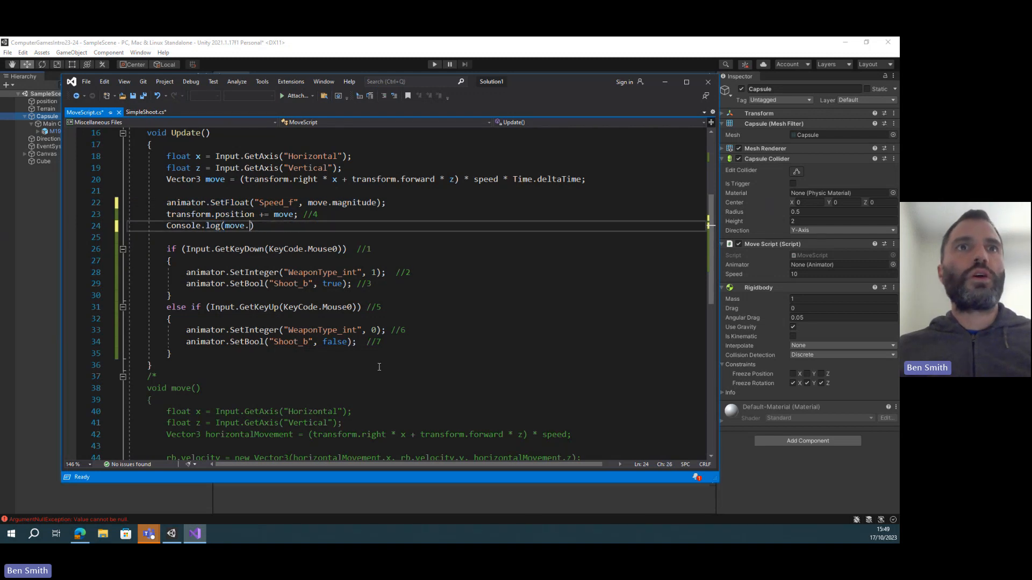
key("ctrl+z")
key("ctrl+z")
key("ctrl+z")
key("ctrl+z")
key("ctrl+z")
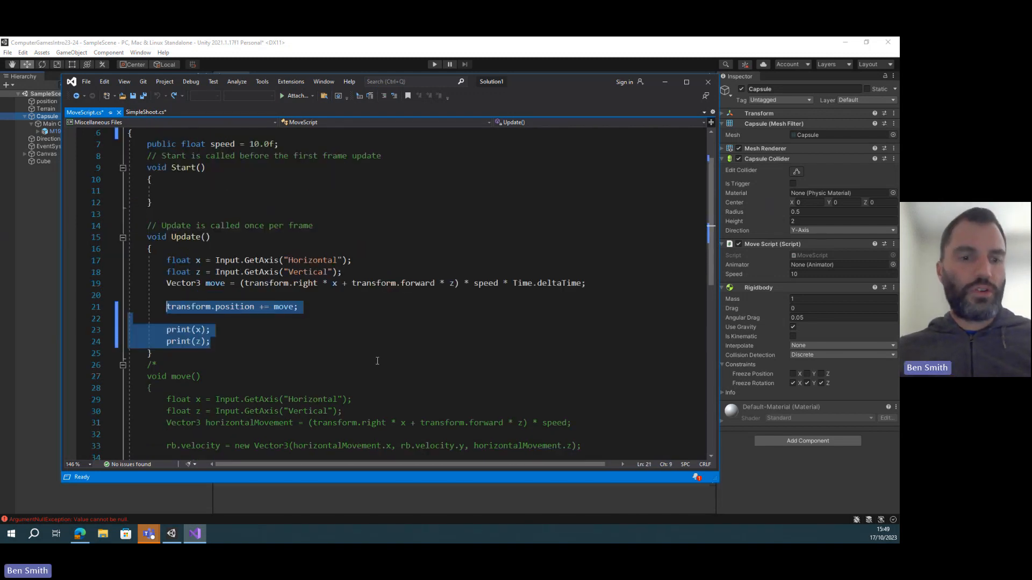
key("super+Tab")
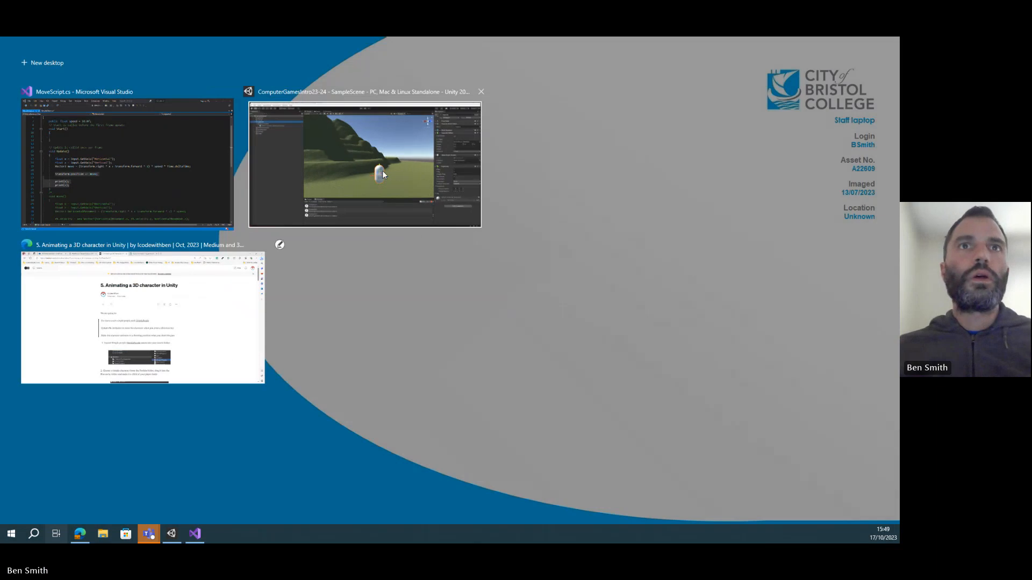
left_click(382, 170)
Switch to the browser and skim the "5. Animating a 3D character in Unity" article from its goals to the extra tasks
key("super+Tab")
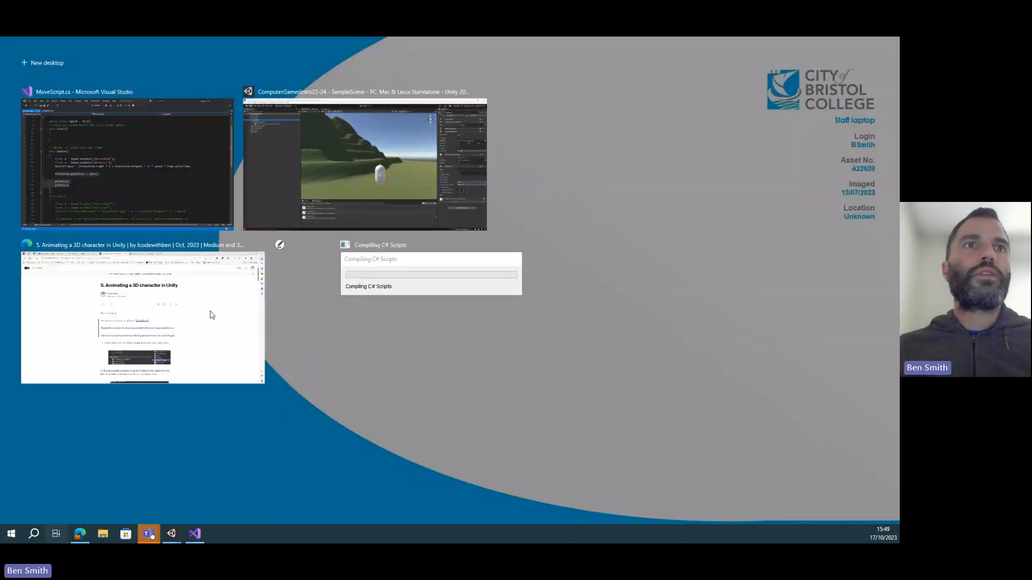
left_click(236, 317)
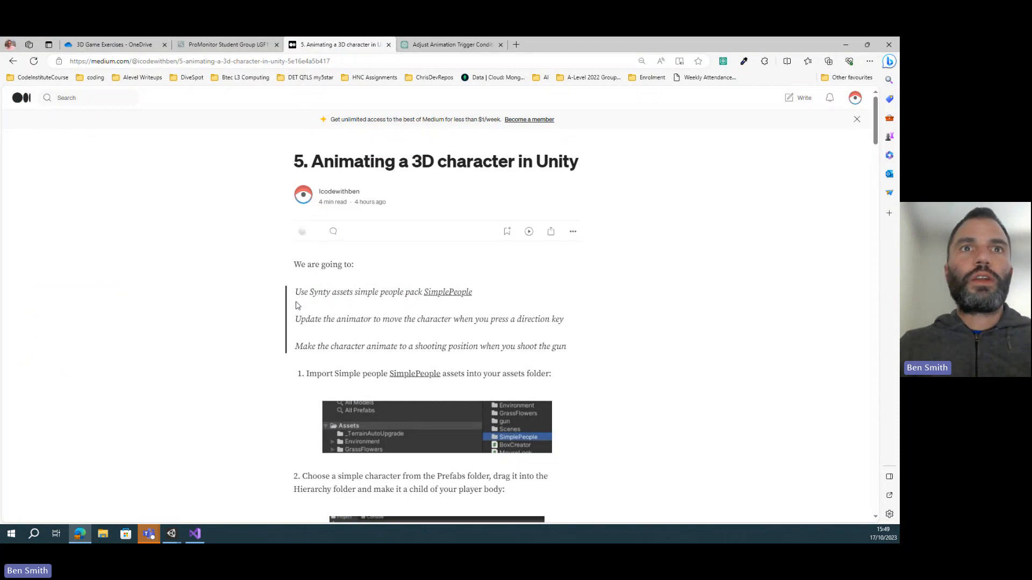
scroll(296, 306, "down", 5)
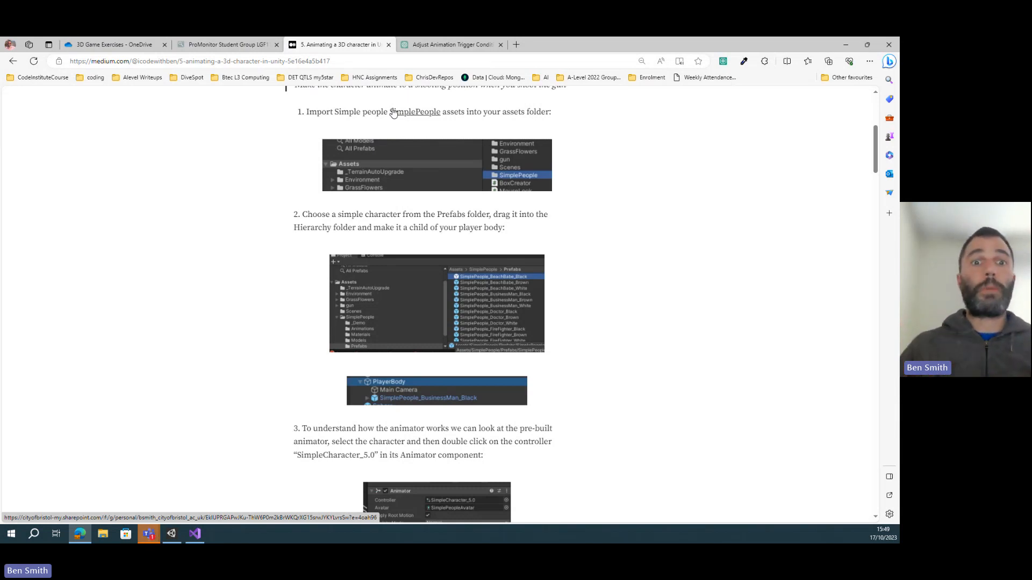
scroll(396, 307, "down", 5)
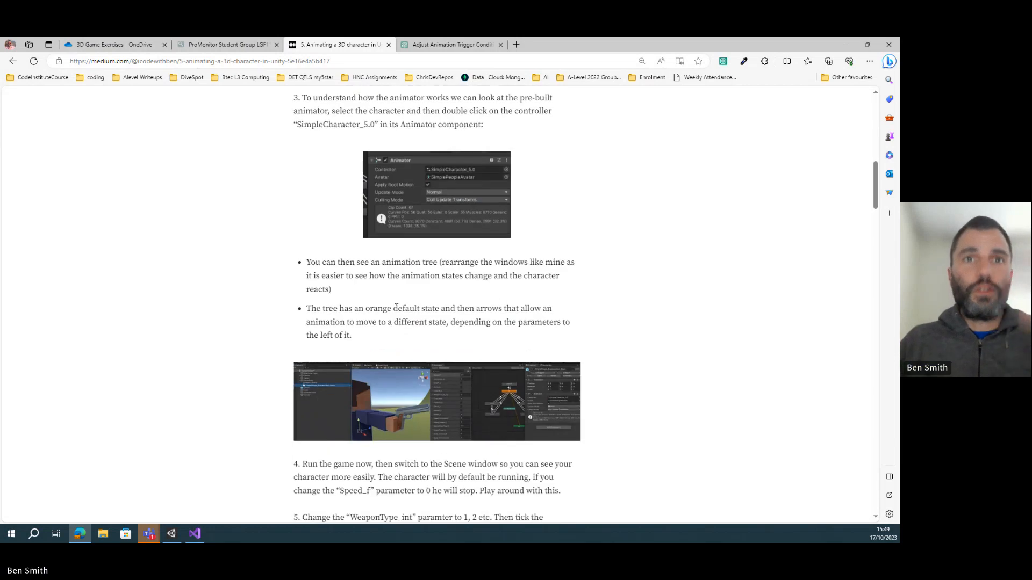
scroll(396, 307, "down", 4)
scroll(392, 317, "up", 5)
scroll(387, 328, "down", 12)
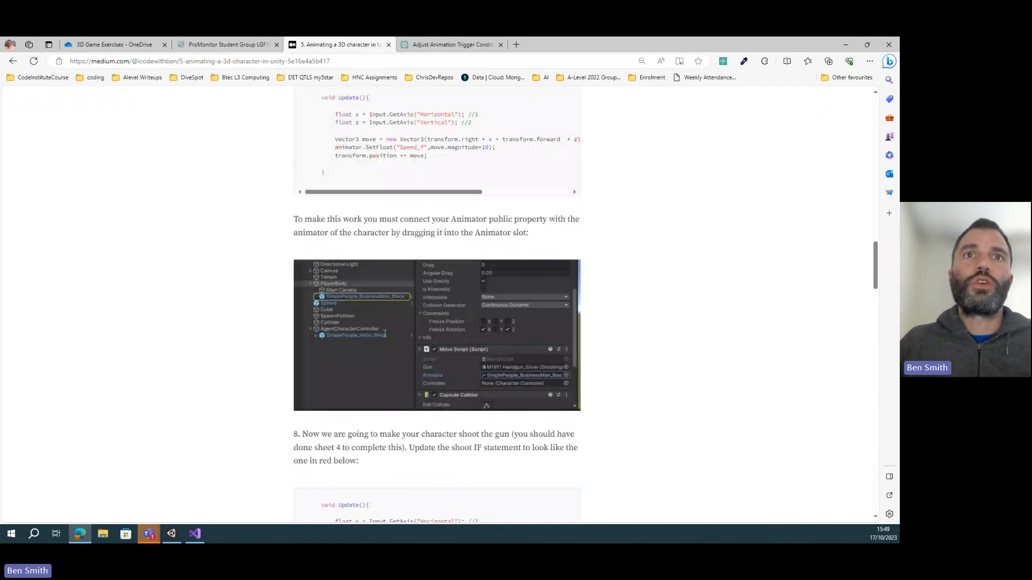
scroll(384, 334, "down", 7)
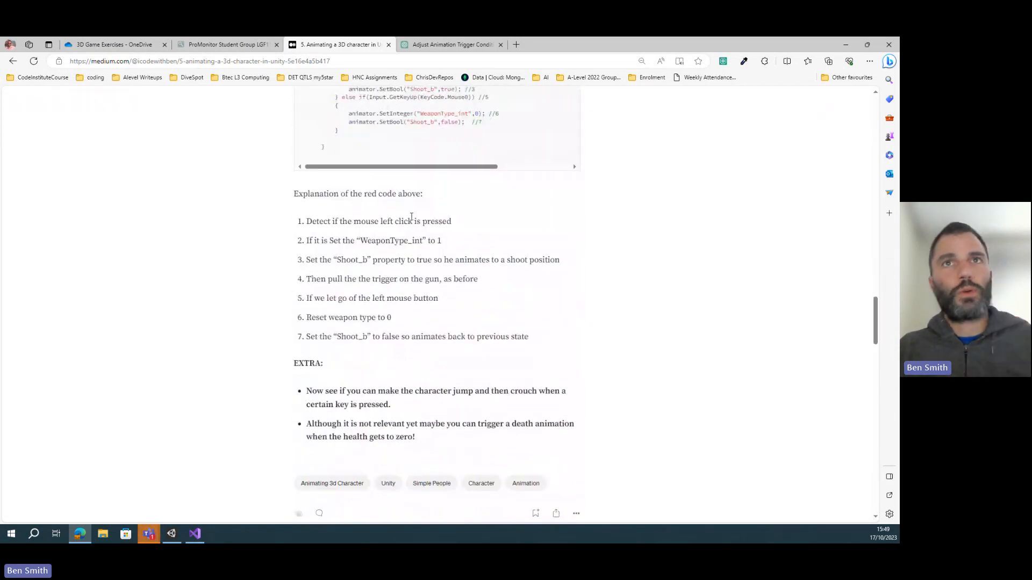
scroll(411, 217, "up", 20)
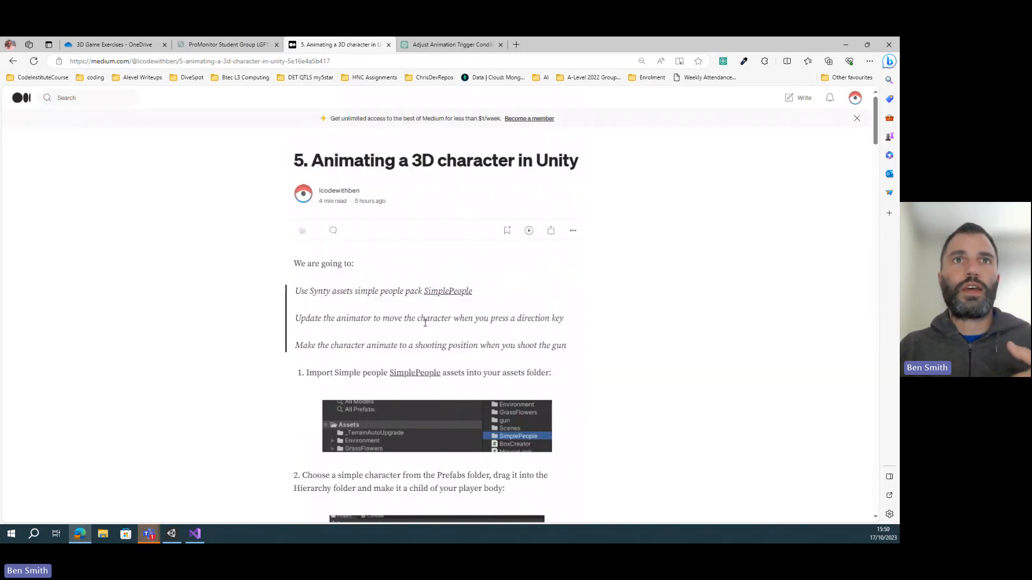
Switch to Unity and delete the M1911 Handgun_Black (Shooting) object from under the Main Camera
key("super+Tab")
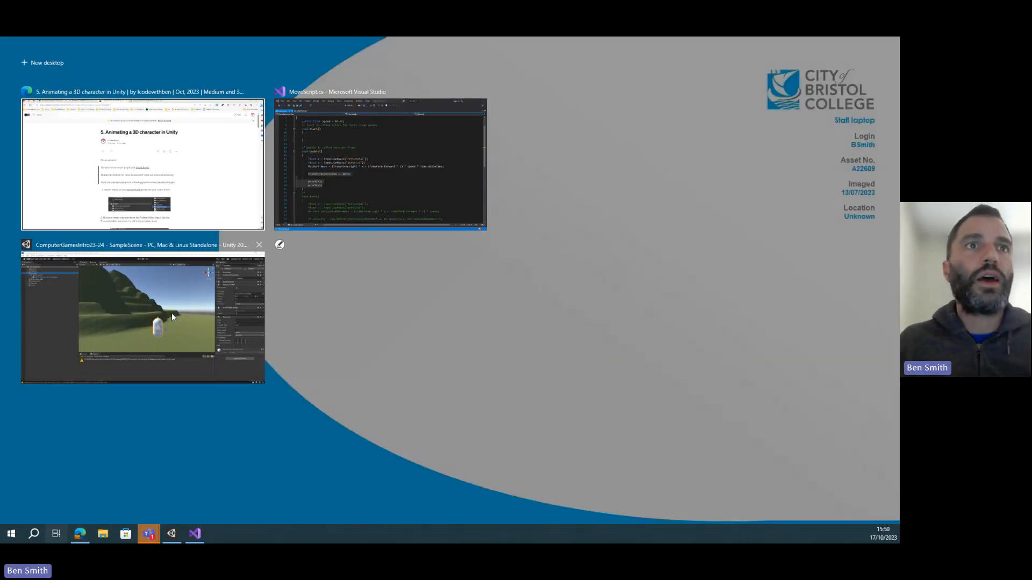
left_click(167, 328)
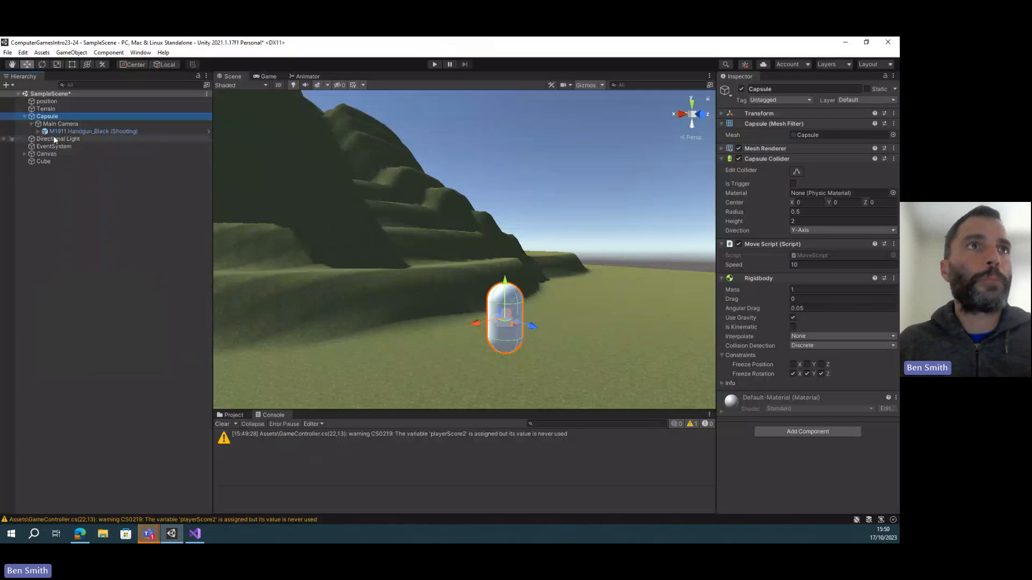
left_click(46, 133)
key("Delete")
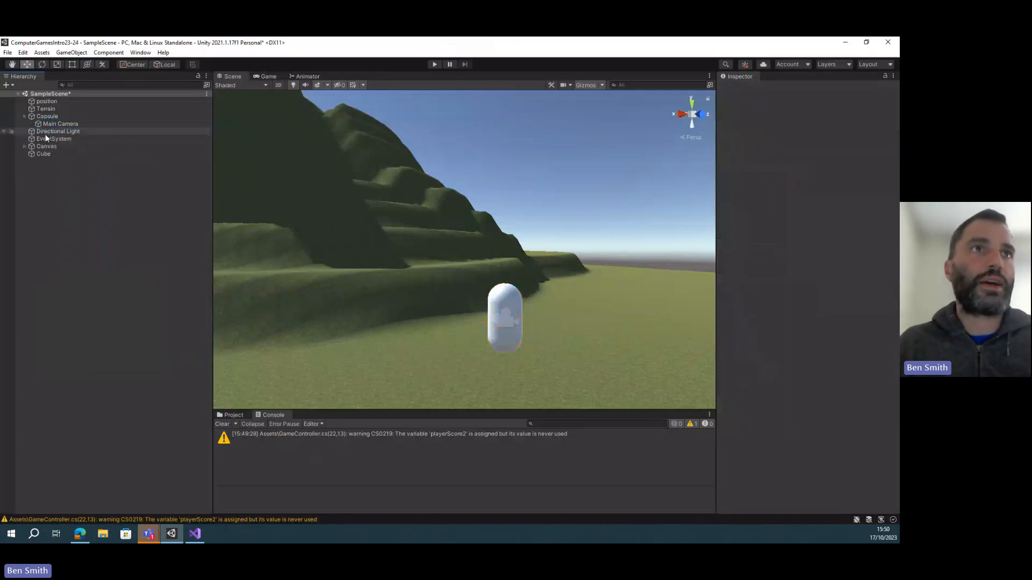
Show the project assets in an enlarged area and open the Nokobot folder
left_click(234, 415)
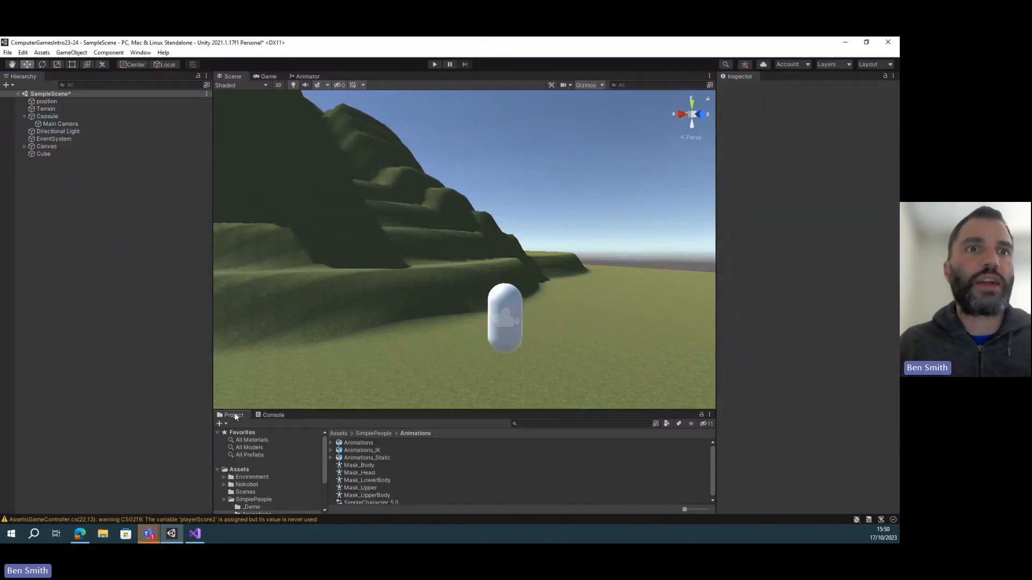
left_click_drag(261, 409, 253, 340)
left_click_drag(211, 373, 112, 358)
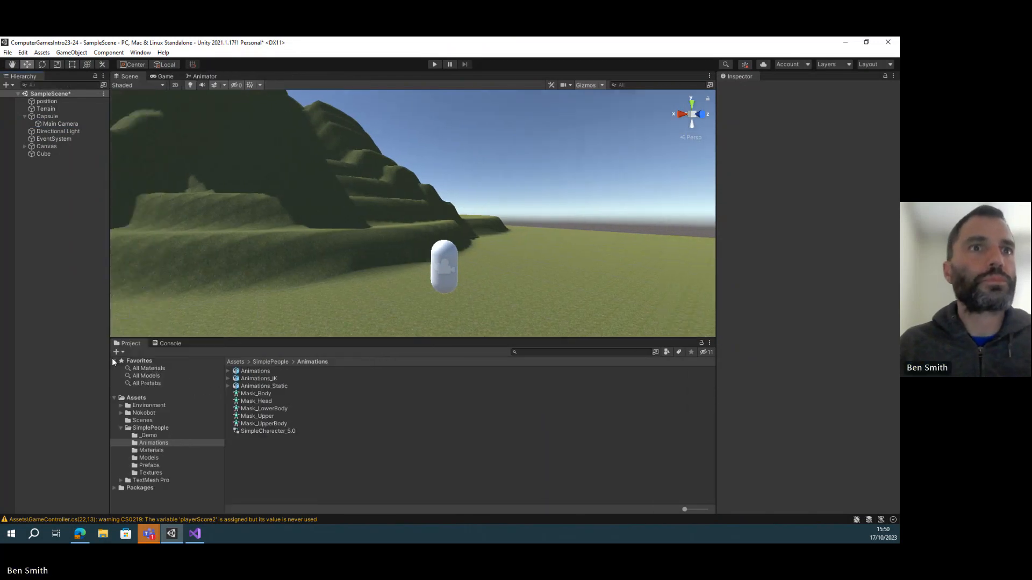
left_click(143, 413)
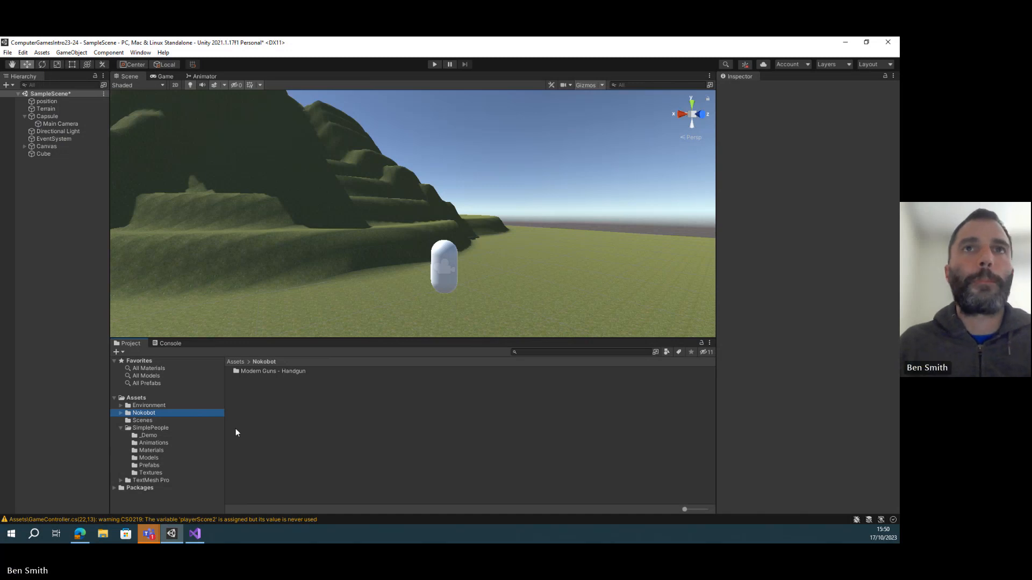
Switch to the browser, search the web for "nokoot asset store" in a new tab and open the Nokobot Utilities result
key("super+Tab")
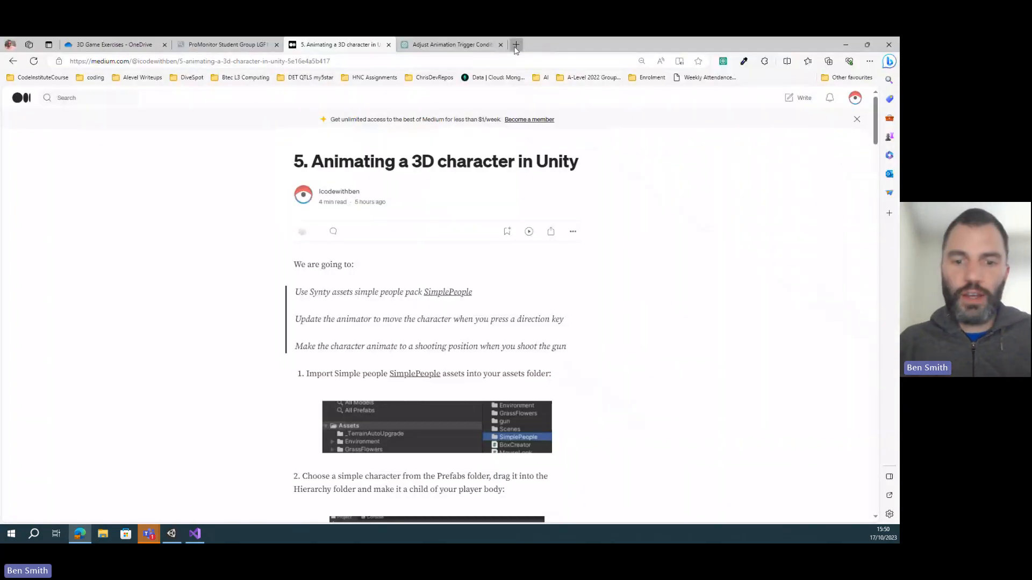
left_click(516, 45)
type("nokoot")
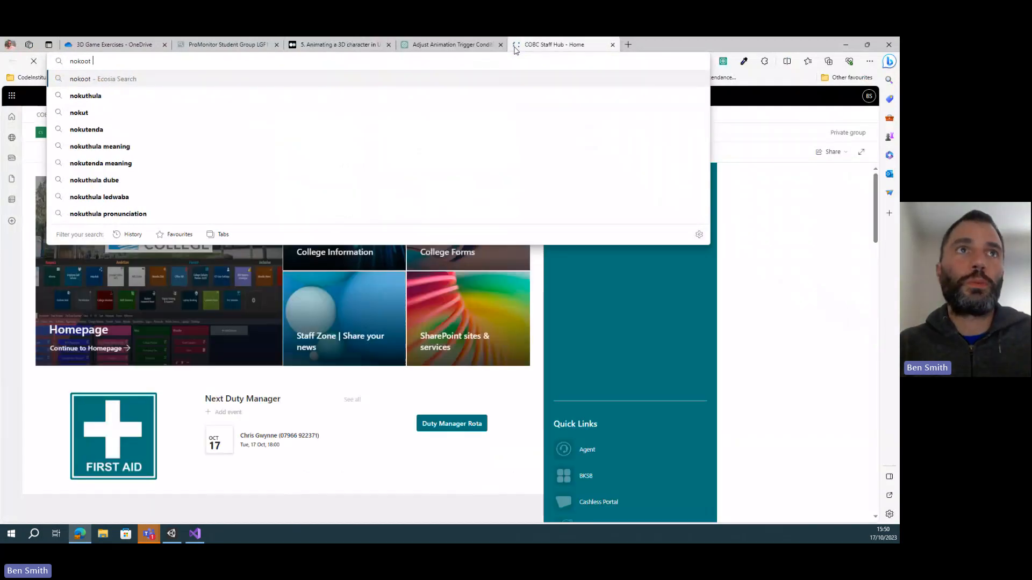
type(" asset store")
key("Return")
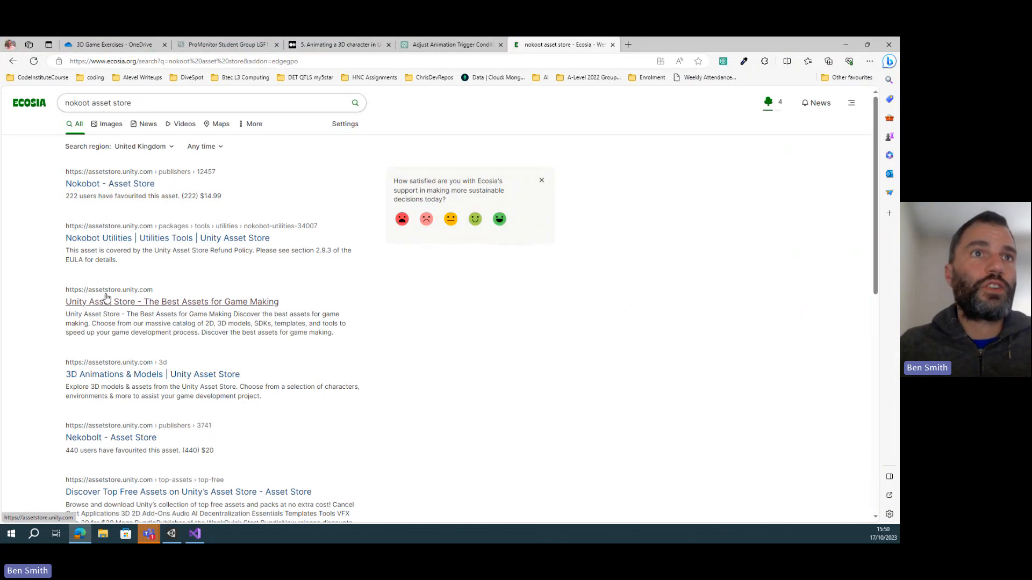
left_click(116, 243)
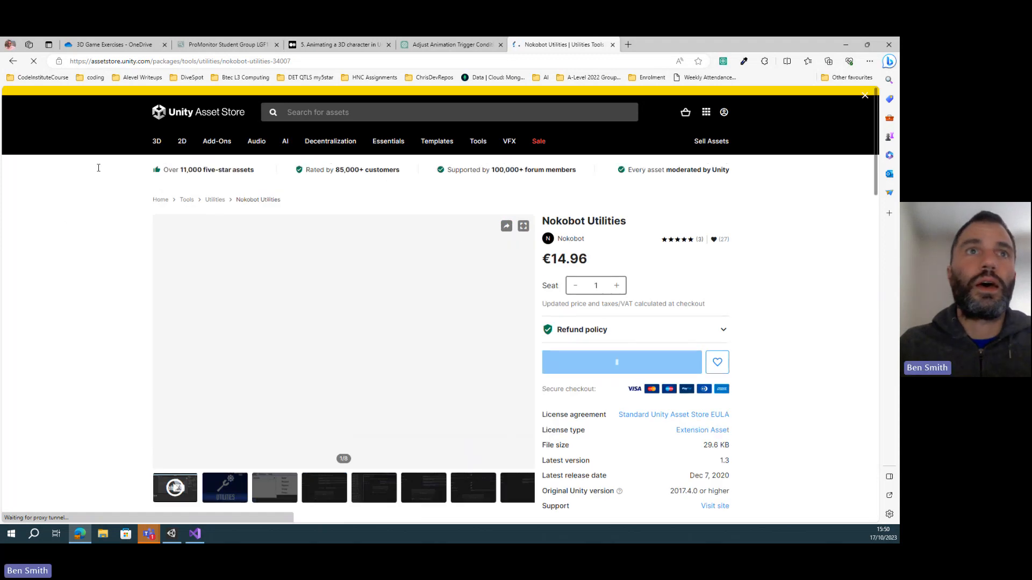
Search the web for "nokoot asset store gun", open the Modern Guns: Handgun asset page and select its web address
left_click(13, 61)
left_click(143, 110)
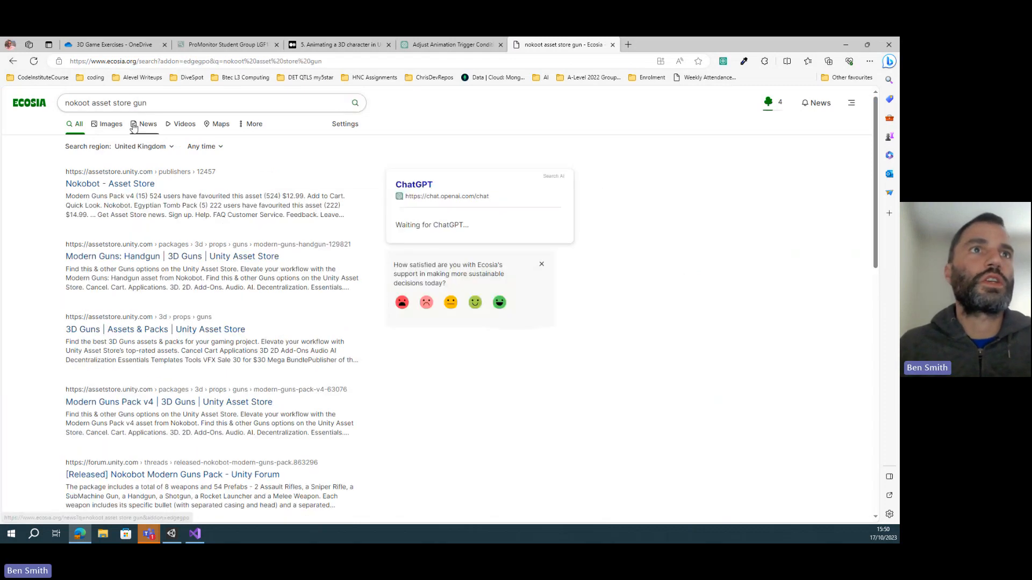
left_click(131, 258)
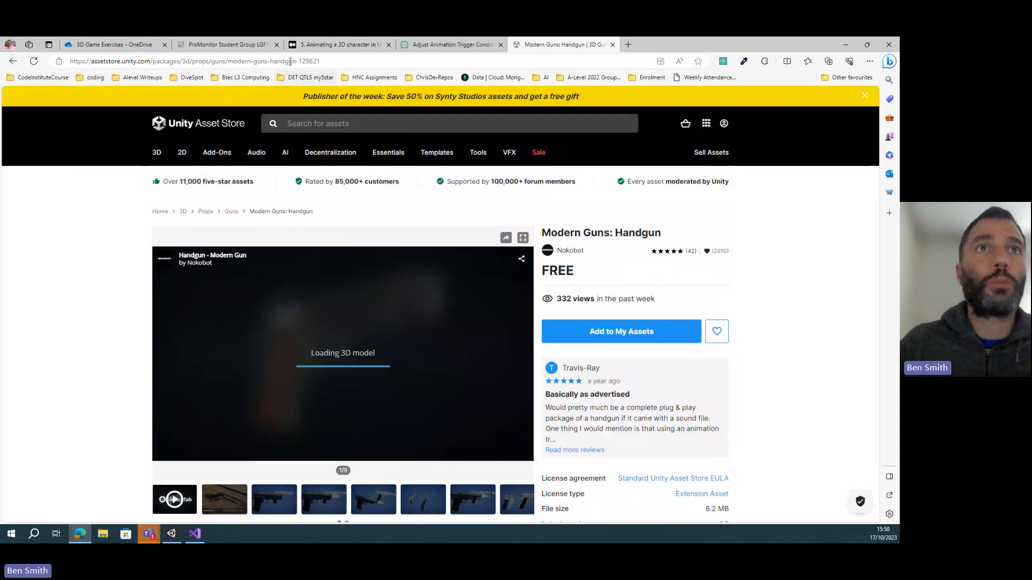
left_click(290, 62)
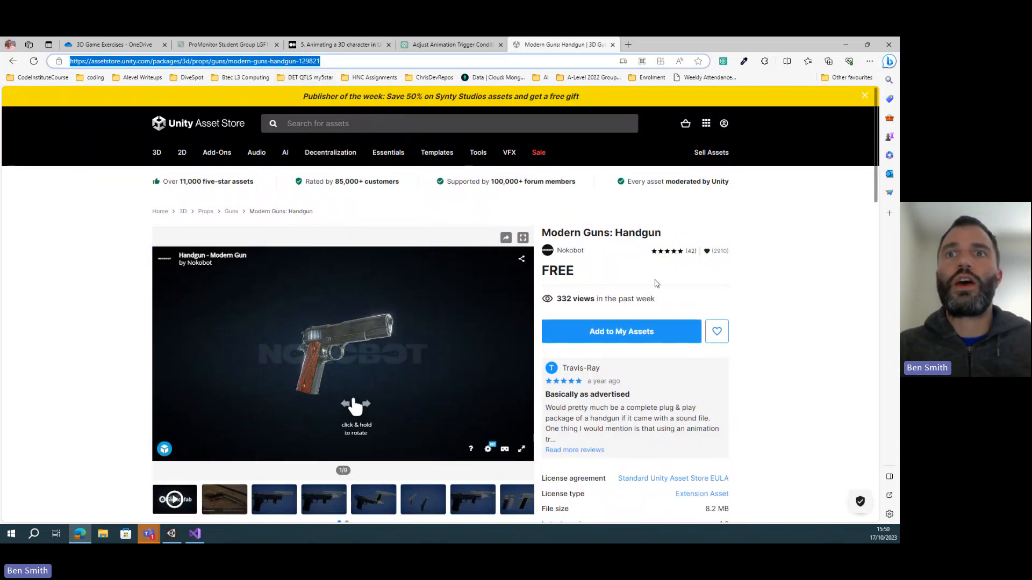
scroll(656, 283, "down", 2)
scroll(655, 284, "up", 2)
Switch to Unity and add the M1911 Handgun_Black (Shooting) prefab from the Nokobot Handgun Black folder as a child of the Capsule
key("super+Tab")
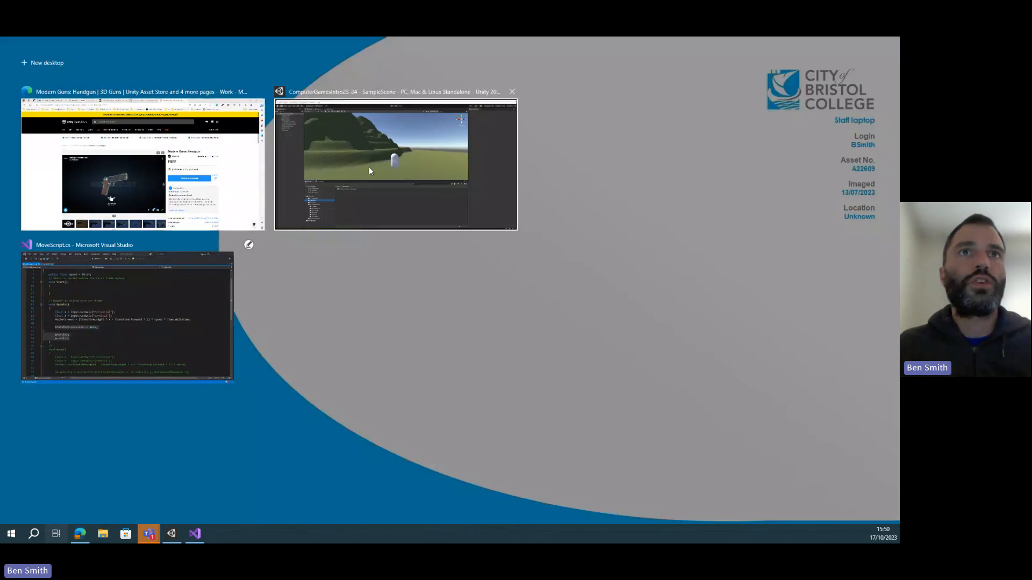
left_click(354, 189)
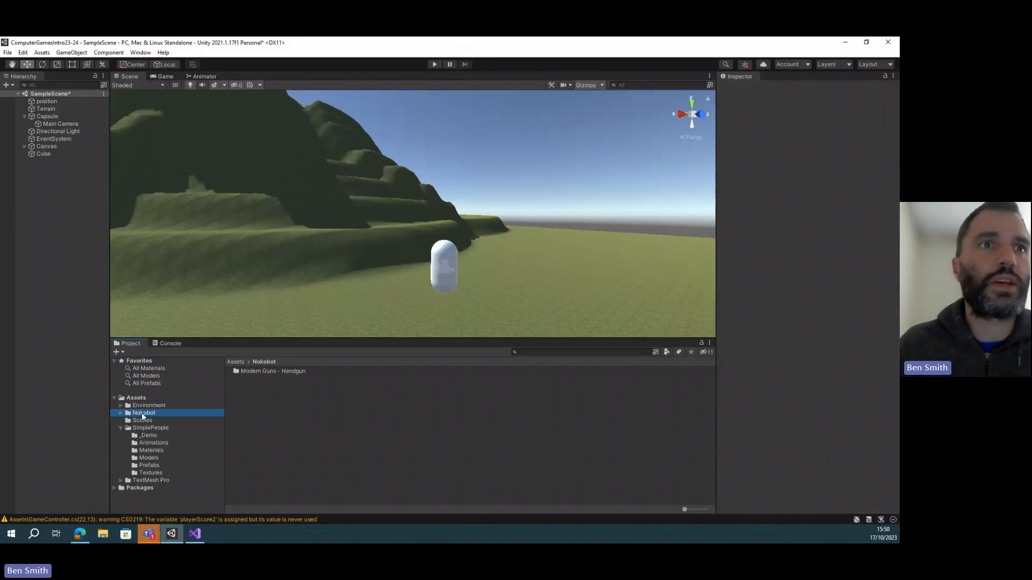
left_click(45, 116)
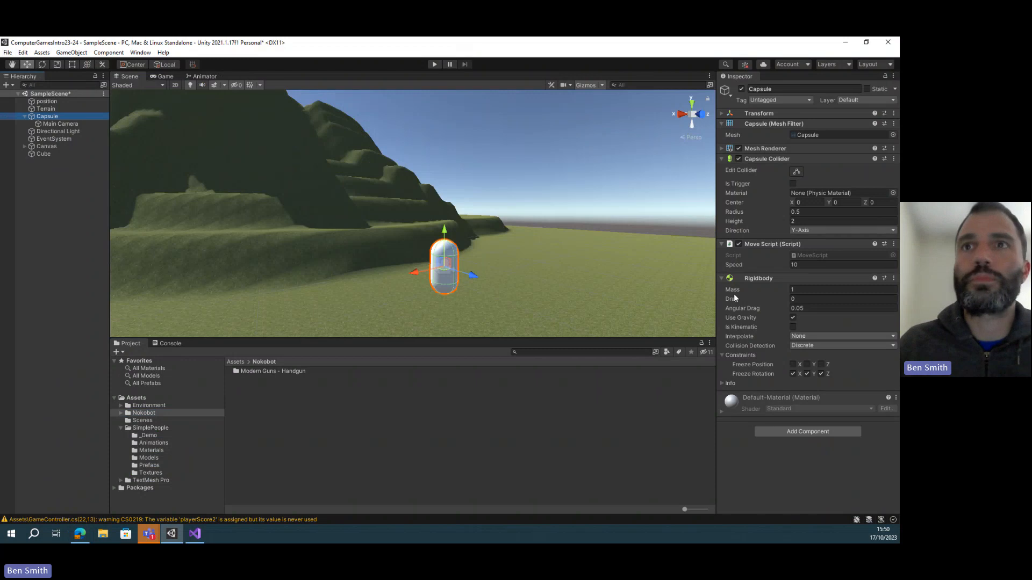
double_click(241, 371)
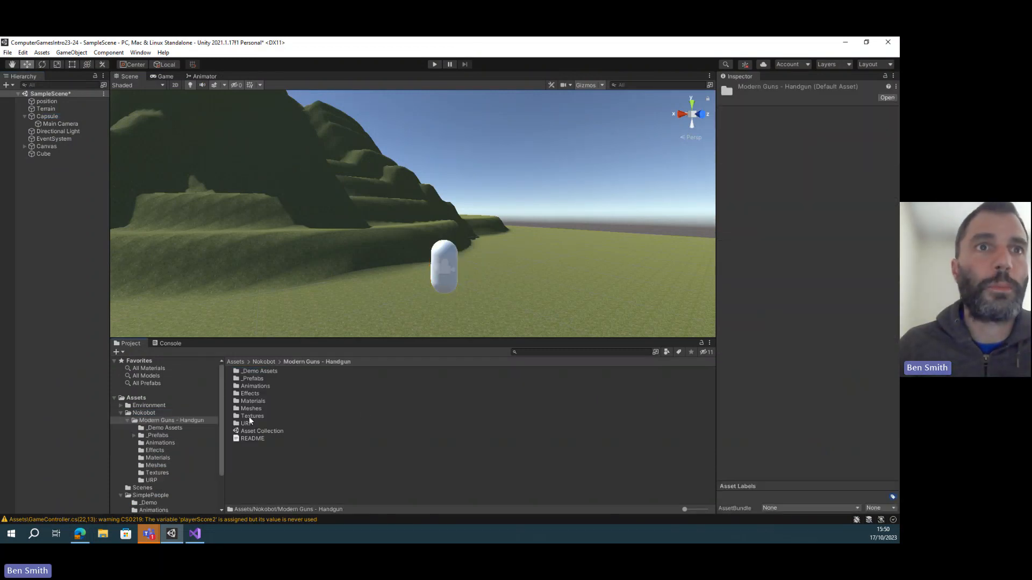
double_click(252, 371)
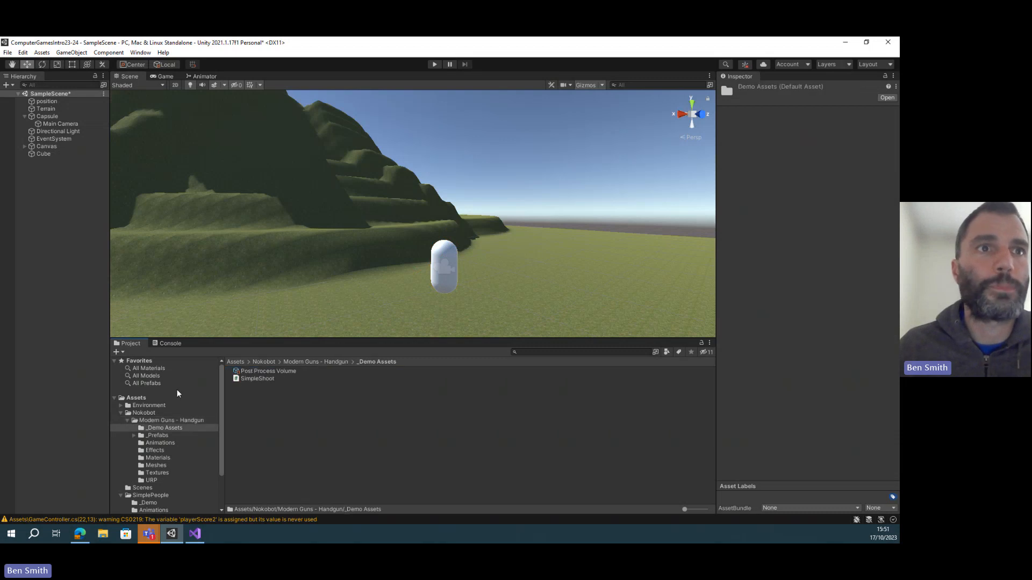
left_click(157, 436)
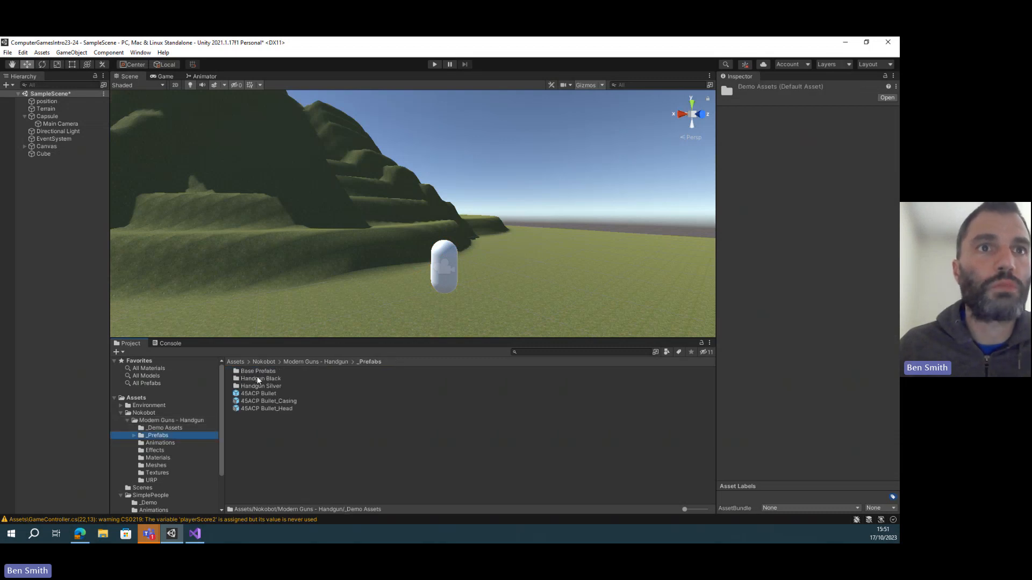
double_click(257, 379)
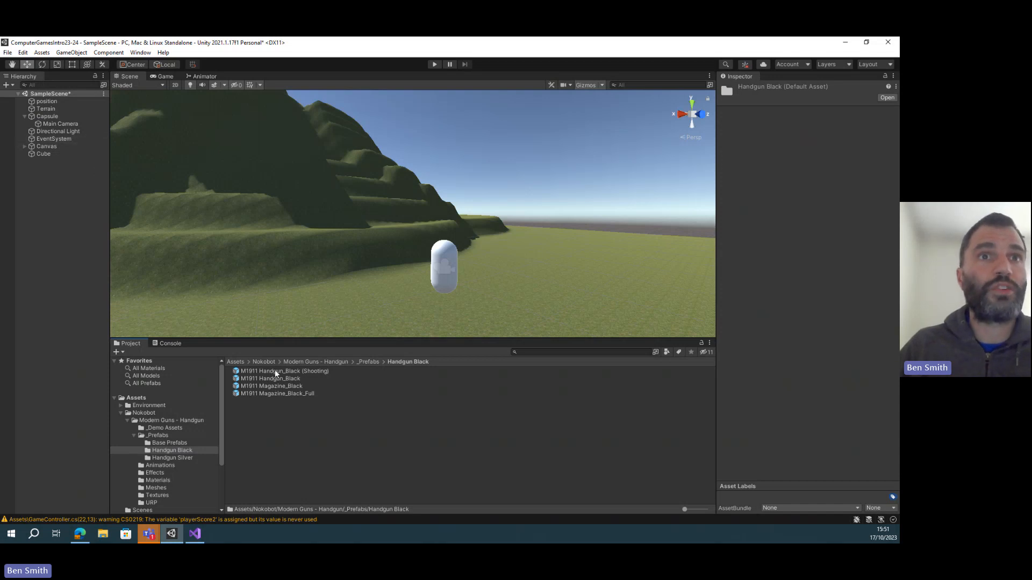
left_click_drag(274, 371, 57, 126)
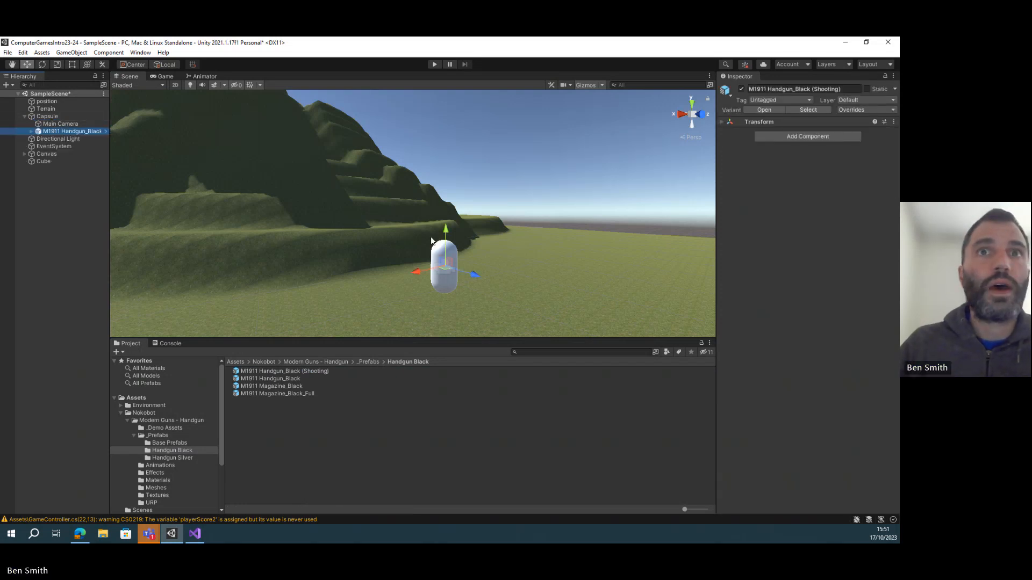
Move the handgun forward out of the capsule and across to the capsule's right-hand side
double_click(48, 133)
scroll(305, 208, "down", 6)
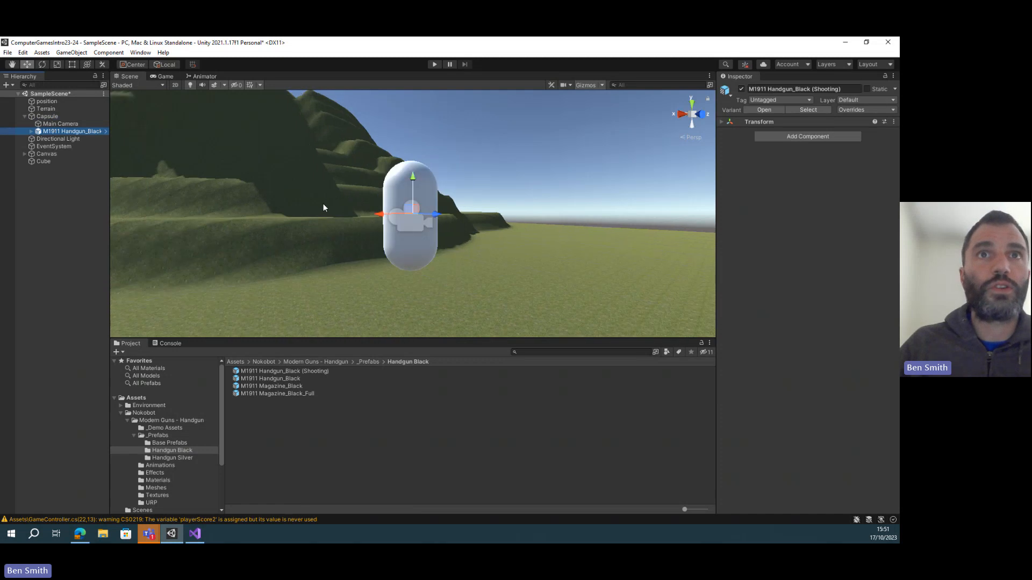
left_click_drag(436, 216, 450, 215)
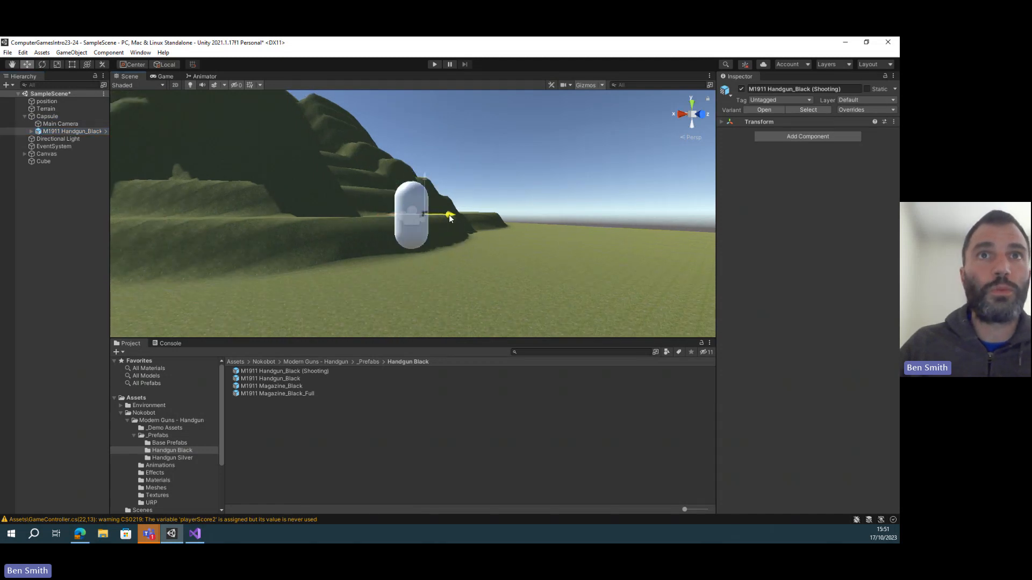
scroll(403, 235, "up", 3)
scroll(404, 237, "up", 5)
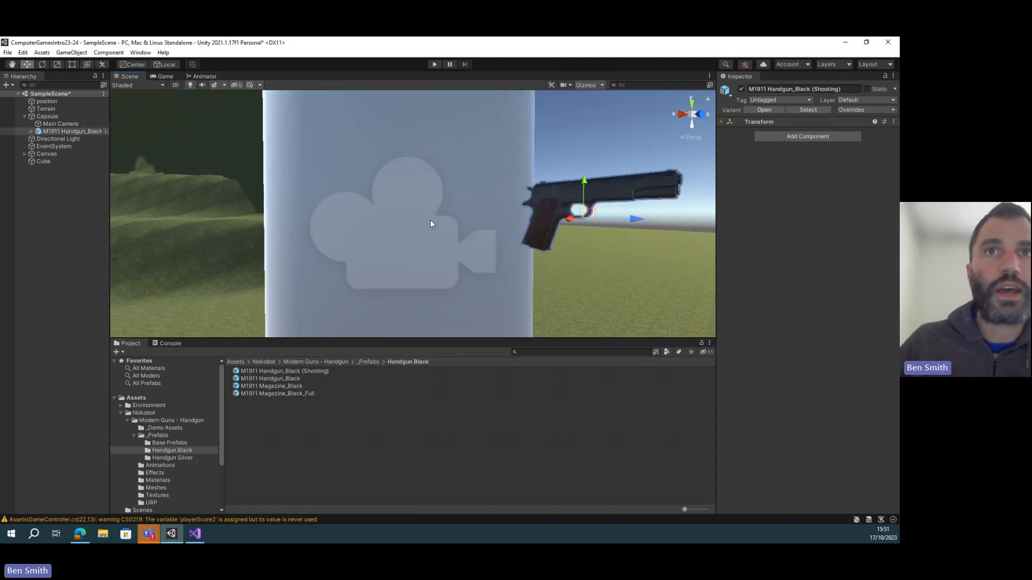
left_click_drag(570, 219, 375, 229)
Play-test the game by walking forward and firing the handgun repeatedly, and stop play mode
left_click(163, 77)
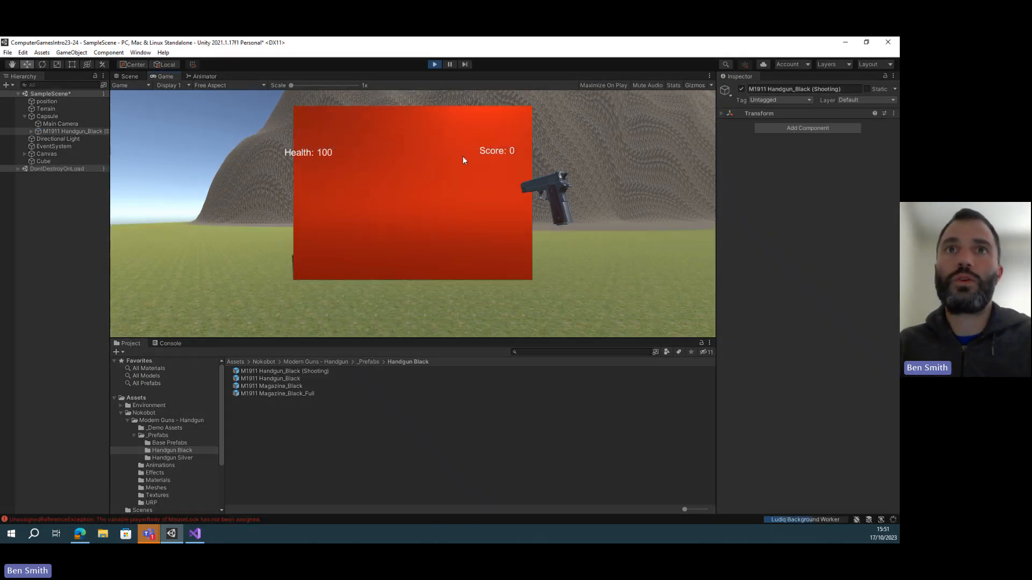
key("w")
left_click(472, 215)
left_click(472, 215)
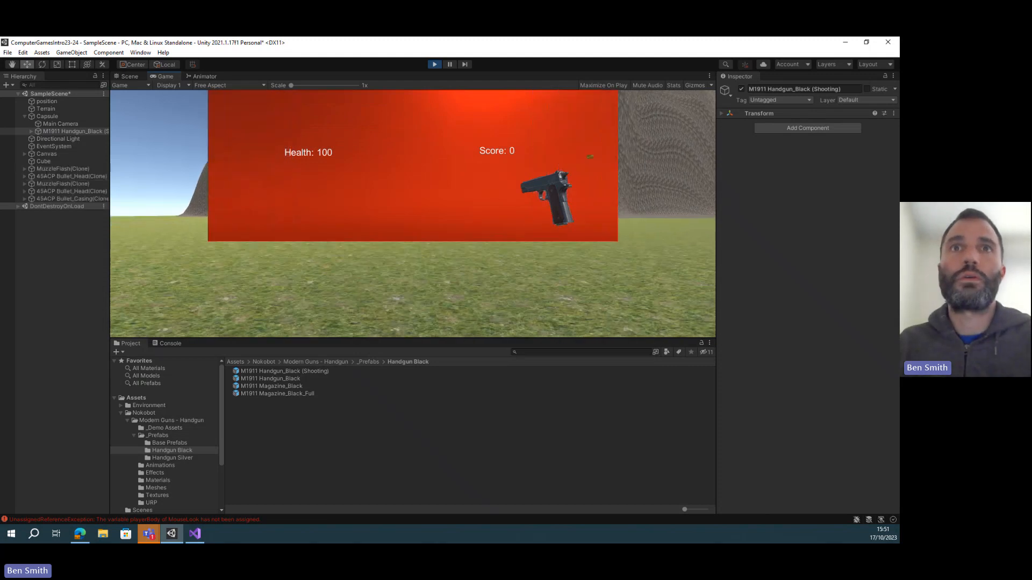
left_click(472, 215)
left_click(413, 213)
left_click(413, 214)
left_click(413, 214)
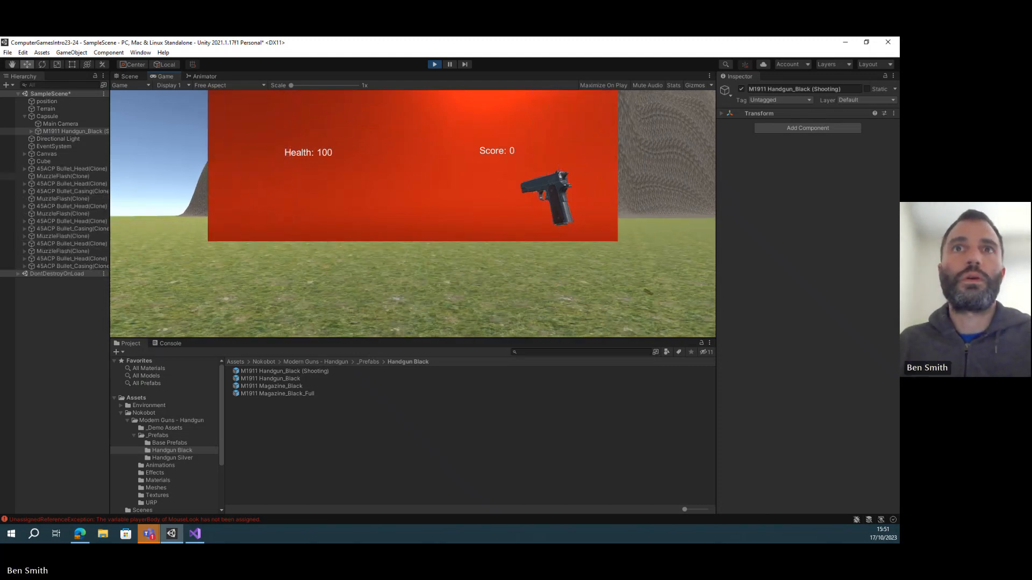
left_click(413, 214)
left_click(413, 214)
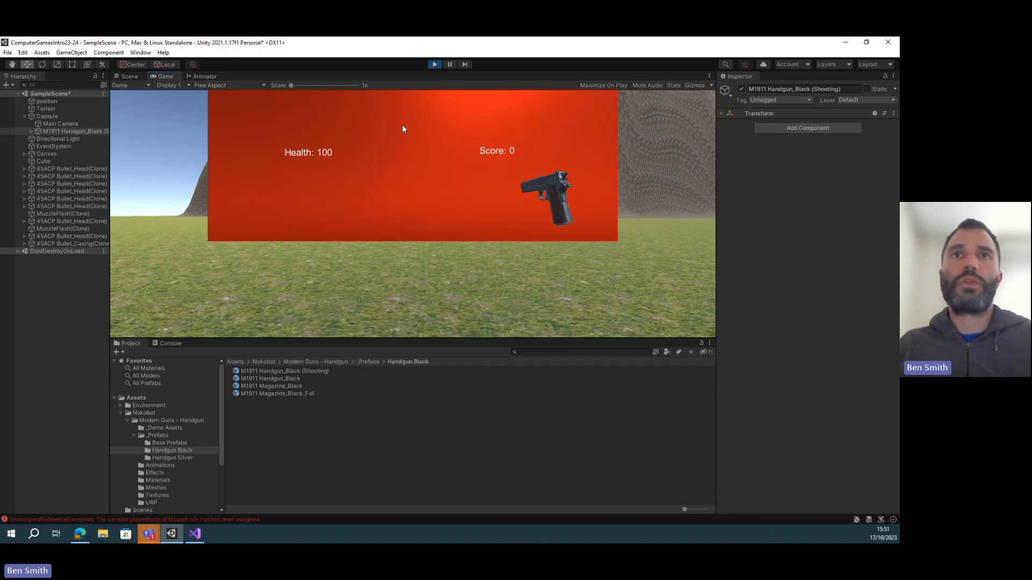
left_click(439, 64)
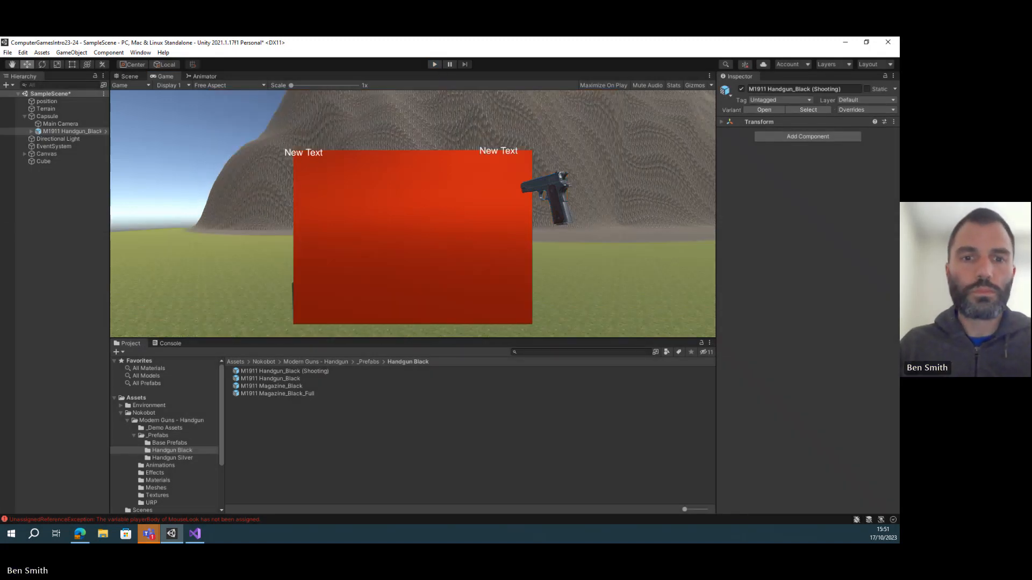
Review the movement code of MoveScript in Visual Studio and inspect the Capsule's and Main Camera's components in Unity
left_click(195, 534)
left_click(309, 364)
scroll(309, 380, "down", 2)
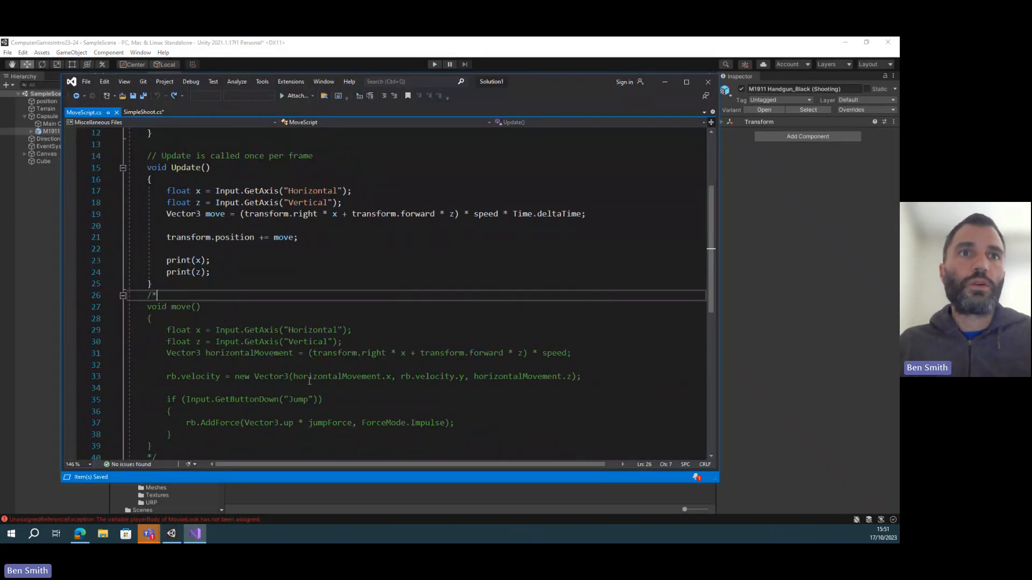
left_click(3, 329)
left_click(48, 116)
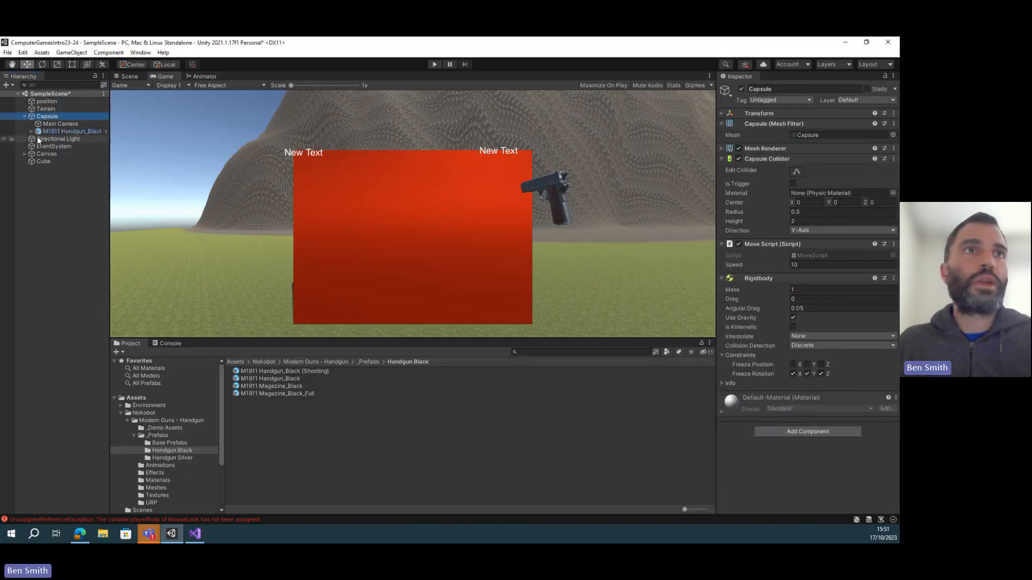
left_click(48, 125)
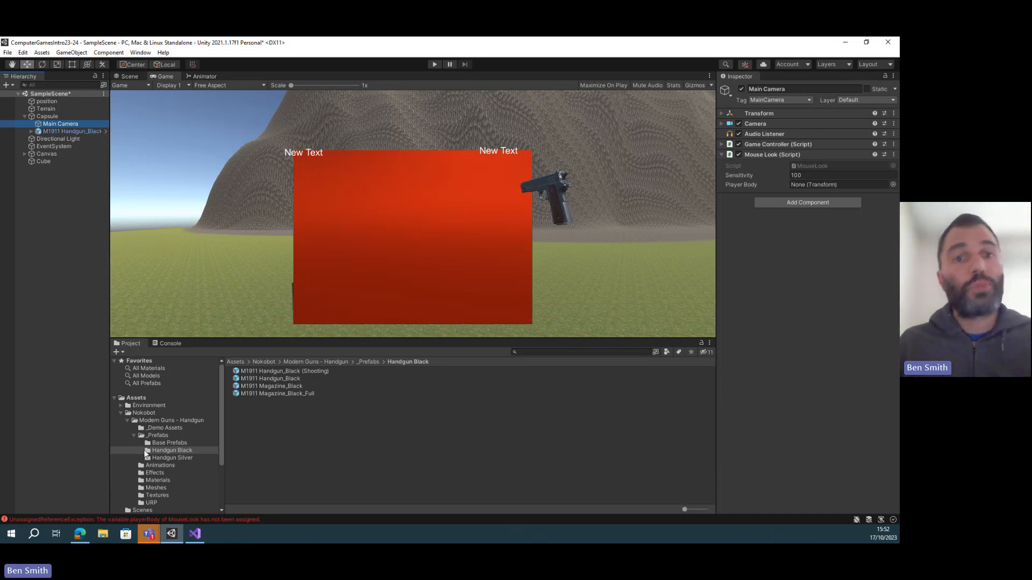
Switch to the browser, search the Unity Asset Store for "simple people" and look over the Simple People - Cartoon Characters page
left_click(80, 534)
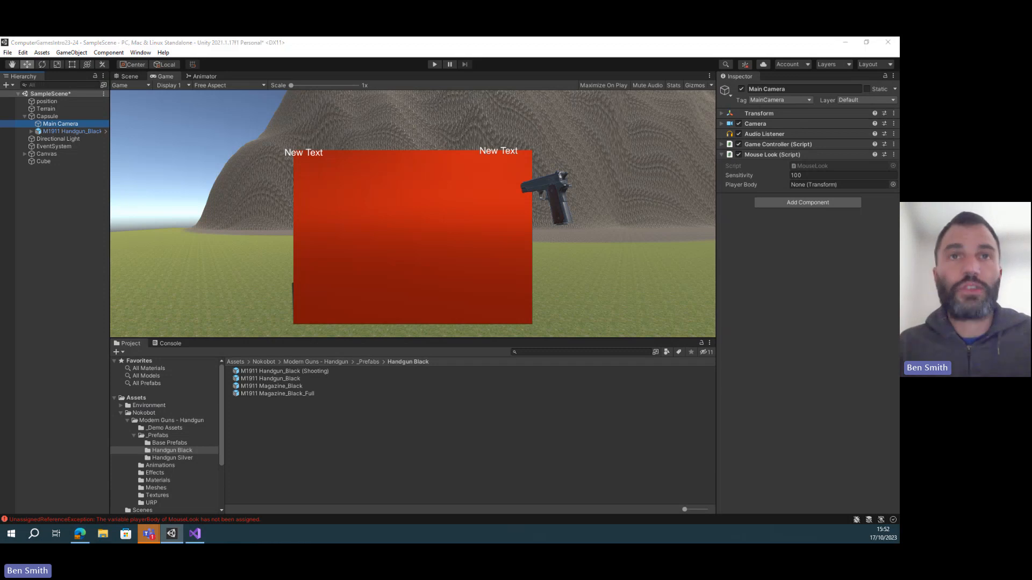
left_click(357, 123)
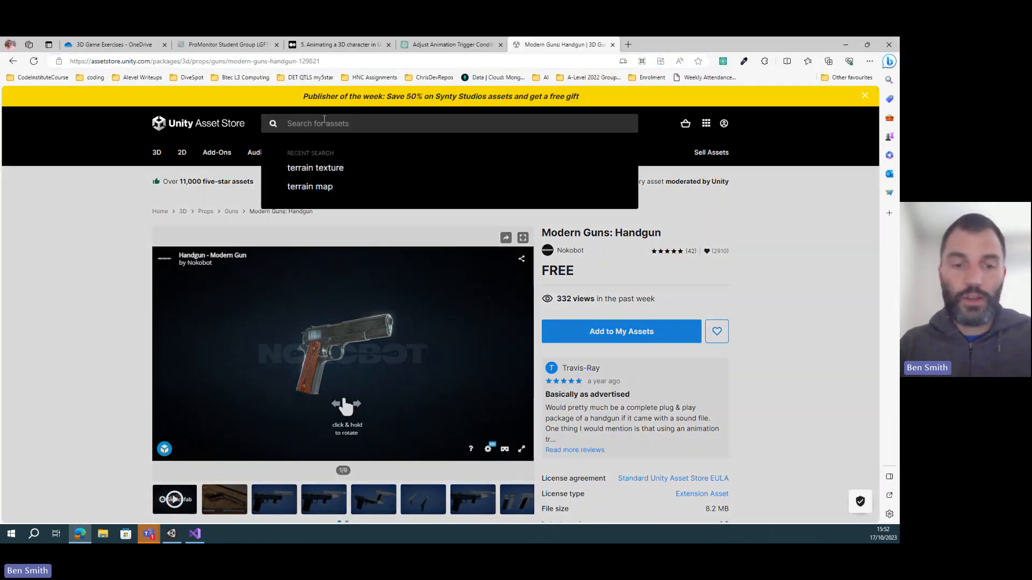
type("simple s")
key("BackSpace")
type("people")
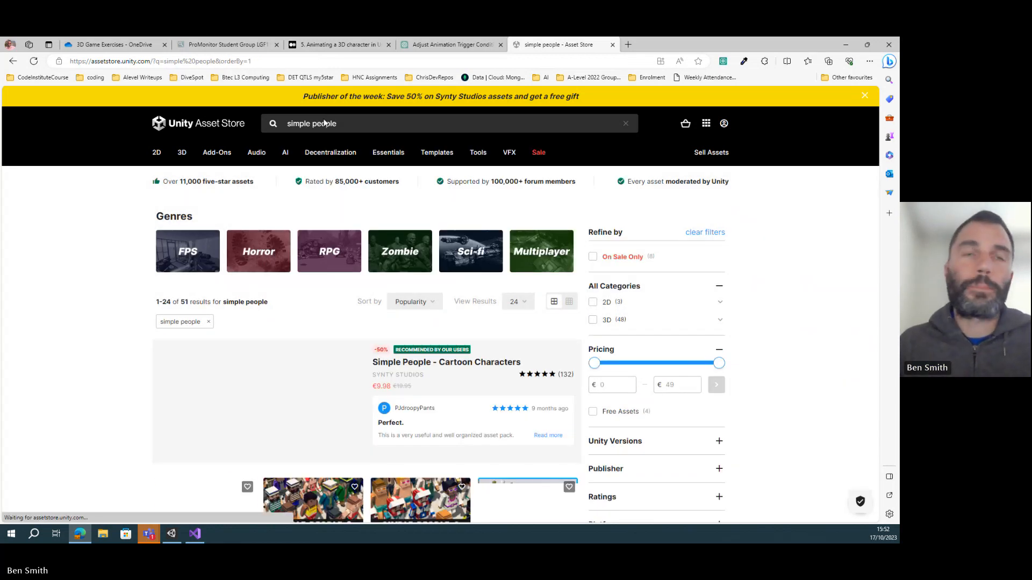
left_click(444, 366)
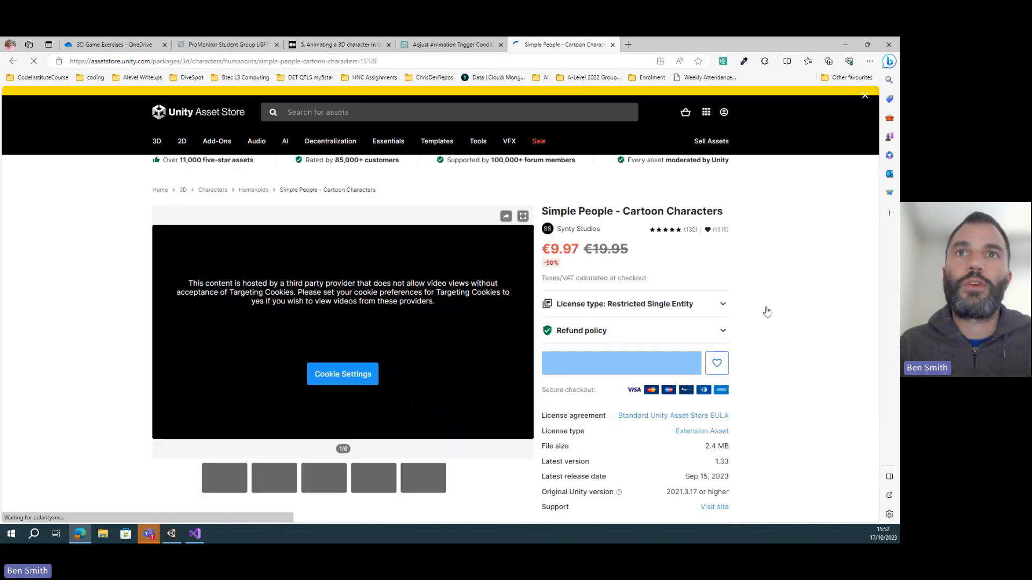
scroll(774, 305, "down", 5)
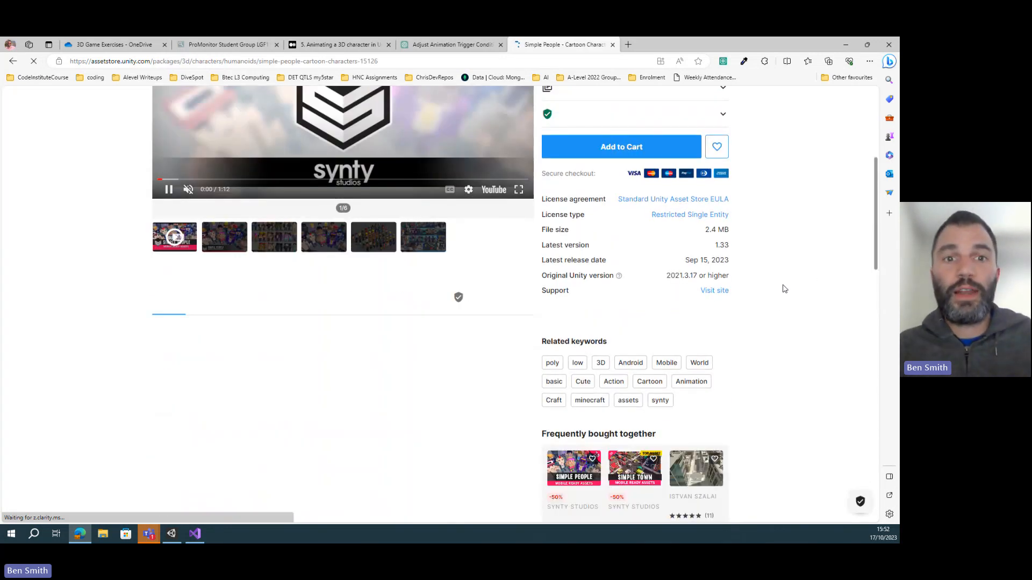
scroll(776, 297, "up", 5)
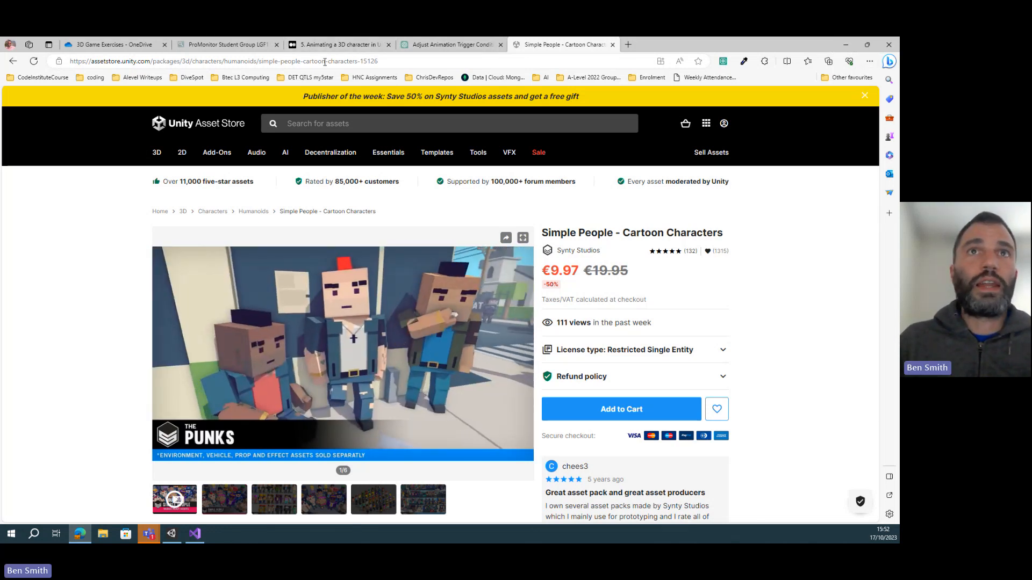
Copy the Simple People - Cartoon Characters page address, open it in a new tab and return to the search results tab
left_click(103, 59)
key("ctrl+c")
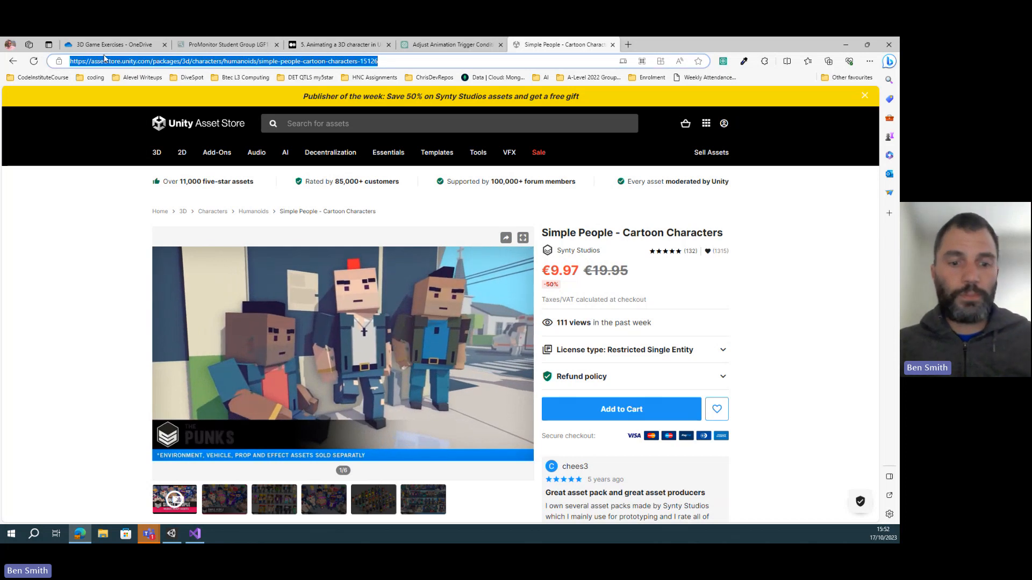
key("Return")
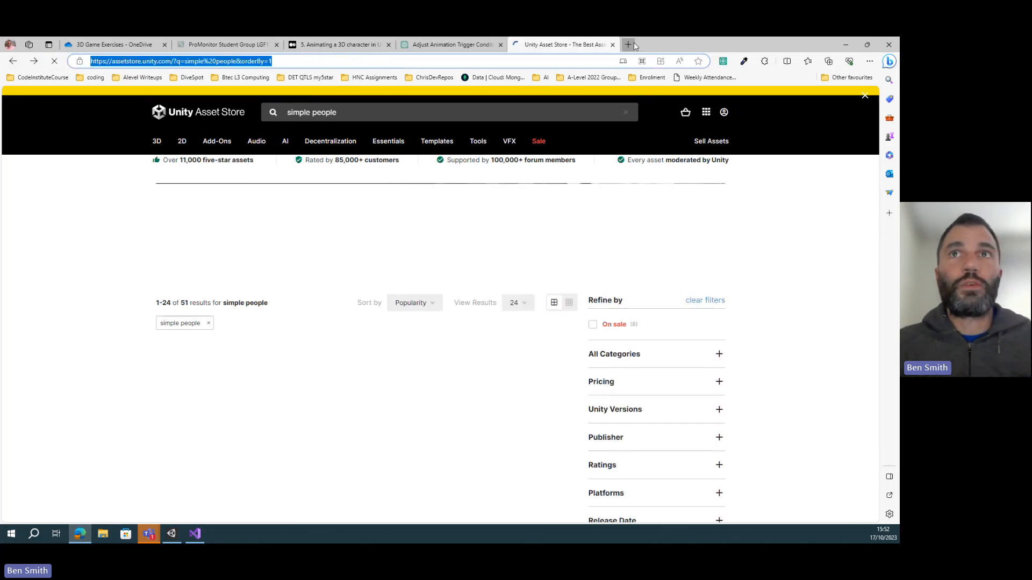
left_click(627, 45)
key("ctrl+v")
key("Return")
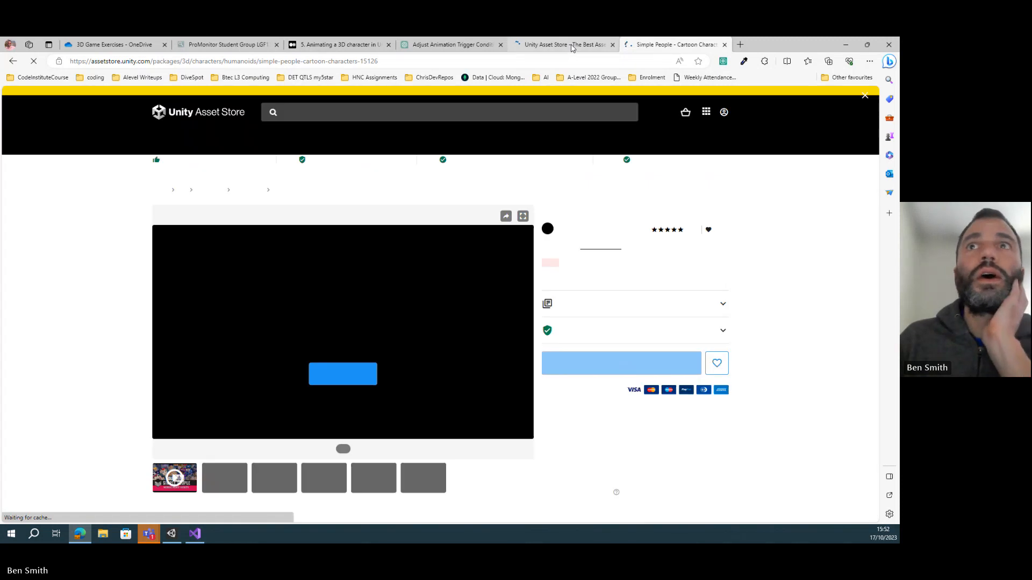
left_click(564, 45)
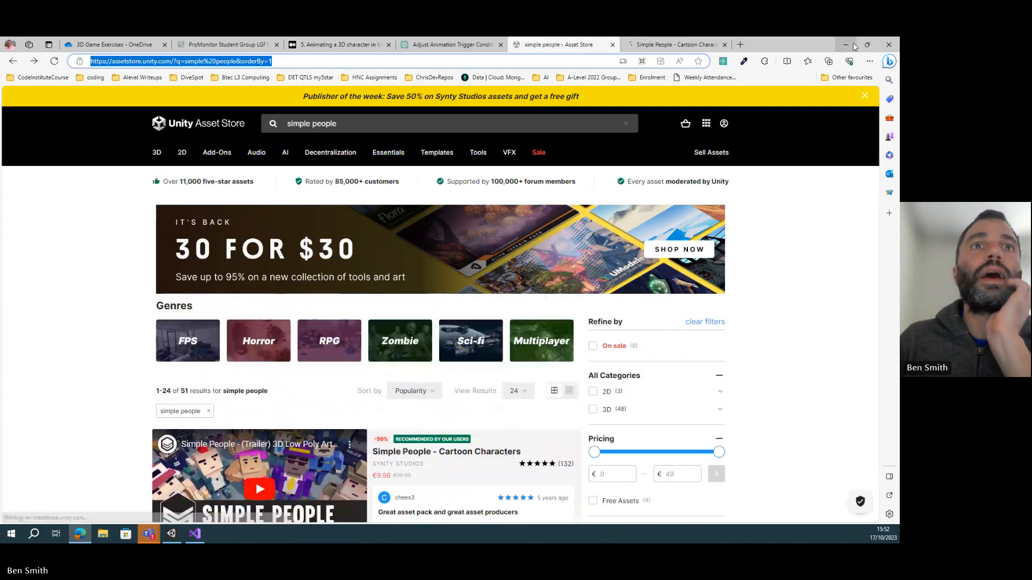
Switch to Unity, collapse the Nokobot folder and open the SimplePeople Prefabs folder
key("alt+Tab")
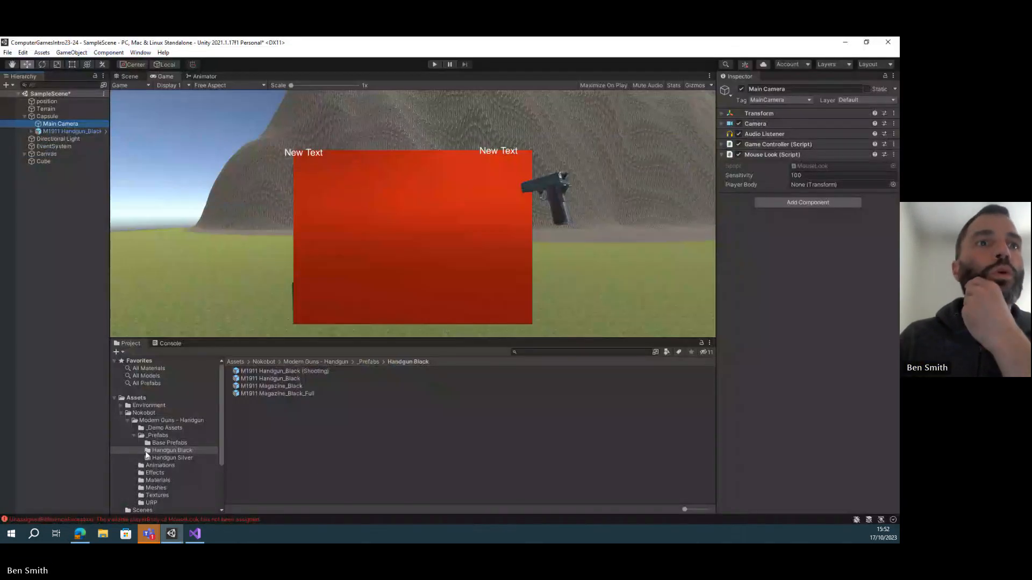
left_click(121, 413)
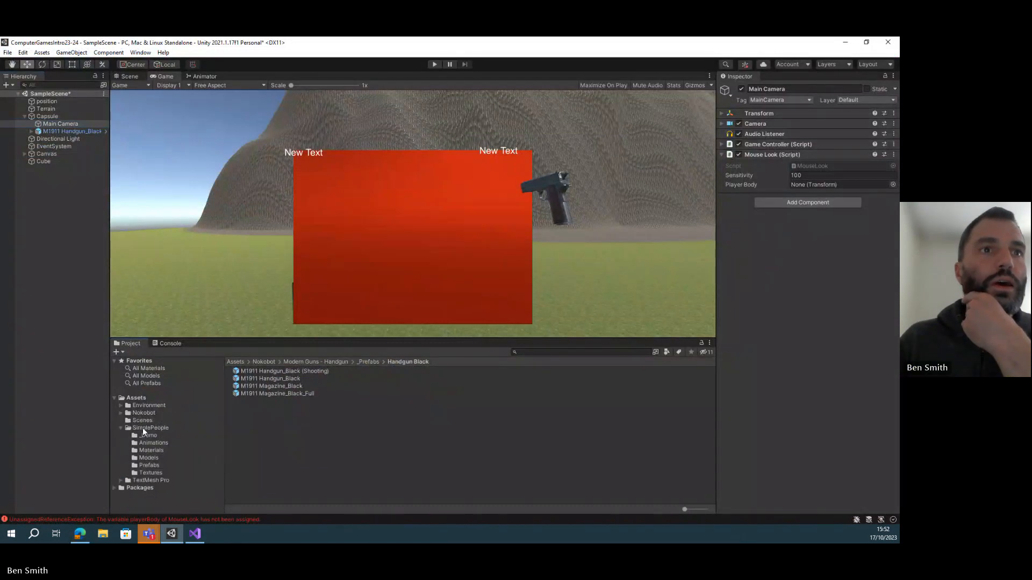
left_click(149, 465)
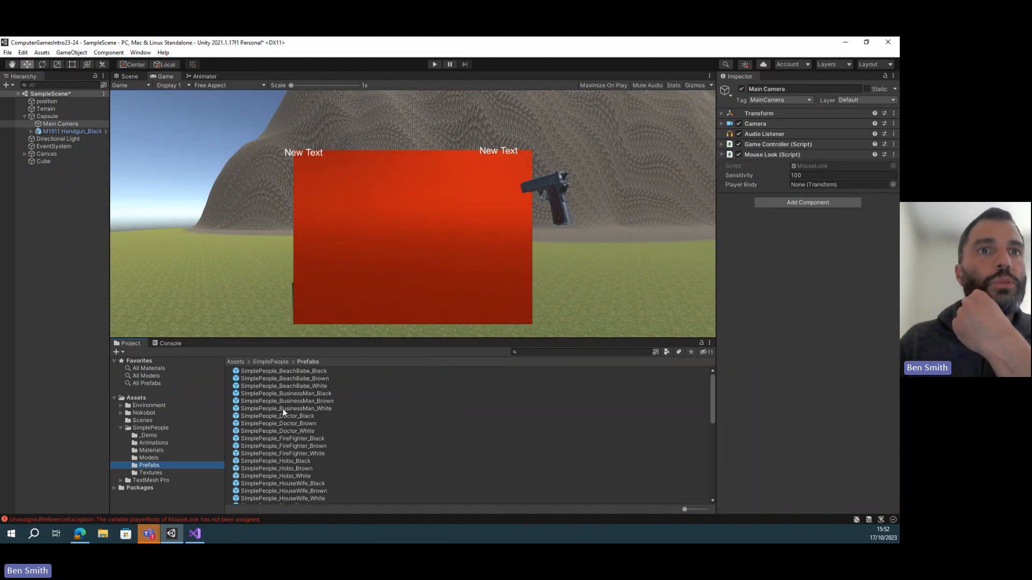
Add the SimplePeople_Doctor_White prefab as a child of Capsule and make Main Camera a child of the doctor
scroll(286, 444, "down", 2)
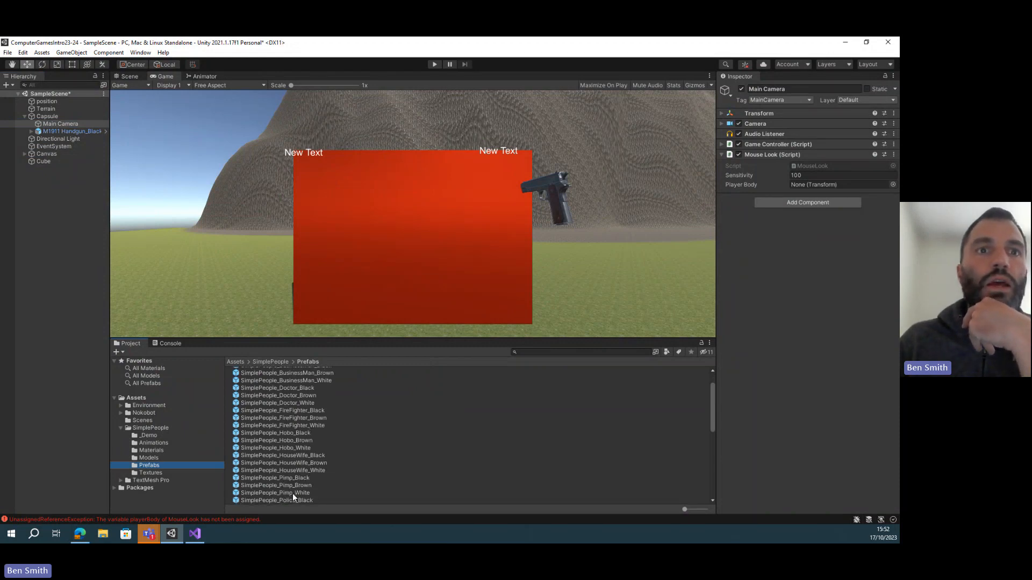
scroll(297, 438, "up", 2)
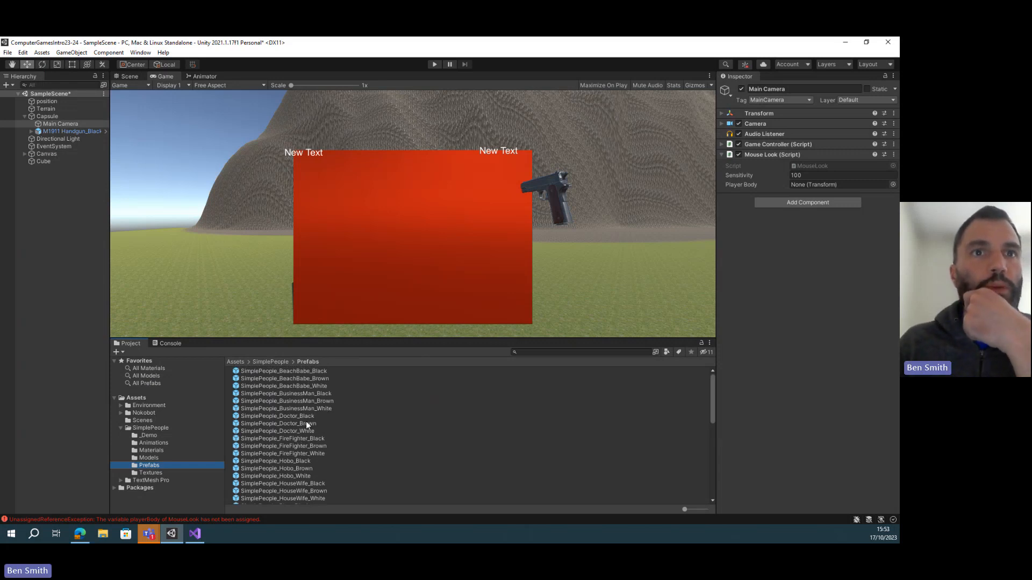
left_click_drag(299, 432, 47, 115)
left_click(118, 73)
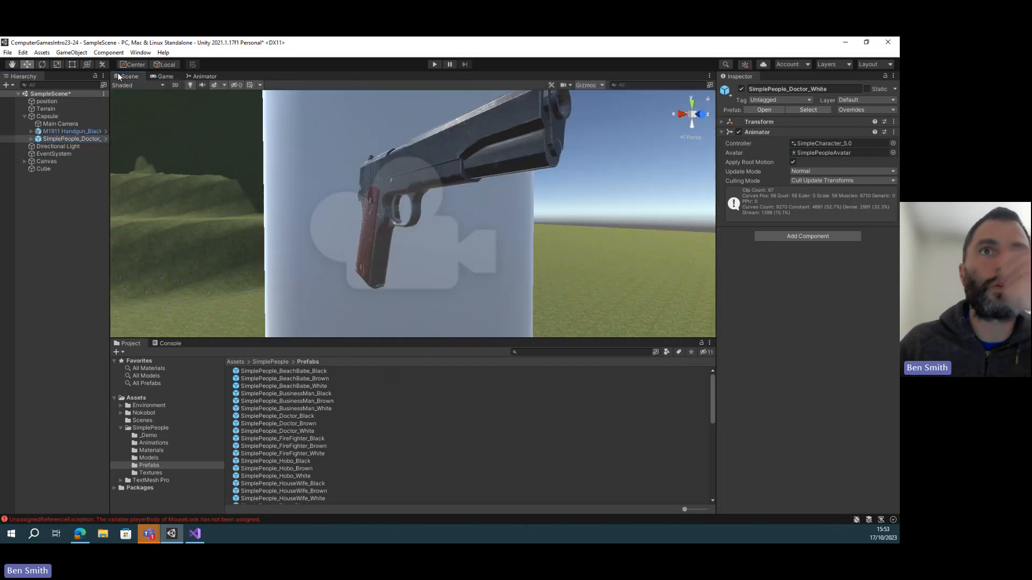
key("f")
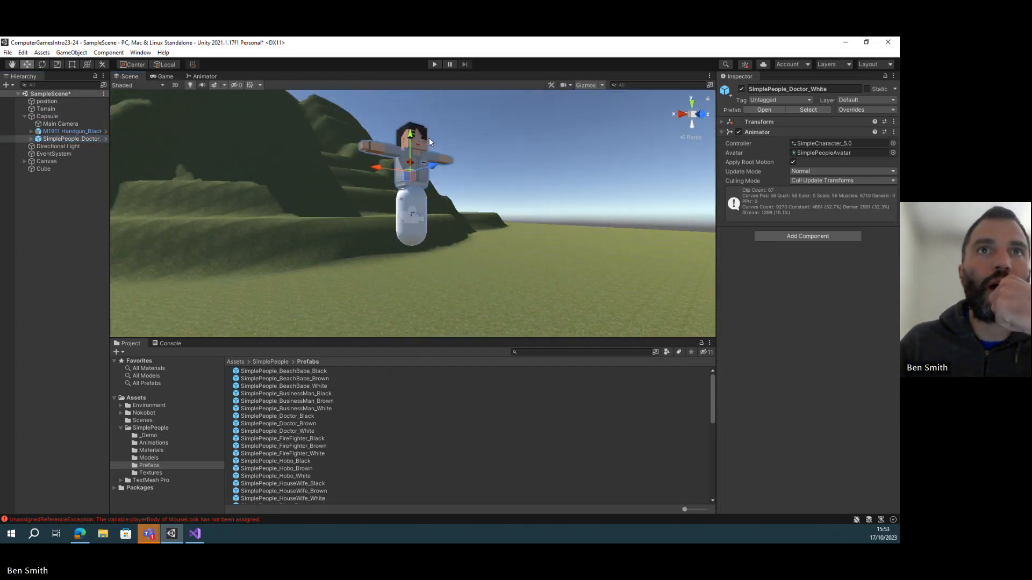
scroll(404, 147, "up", 6)
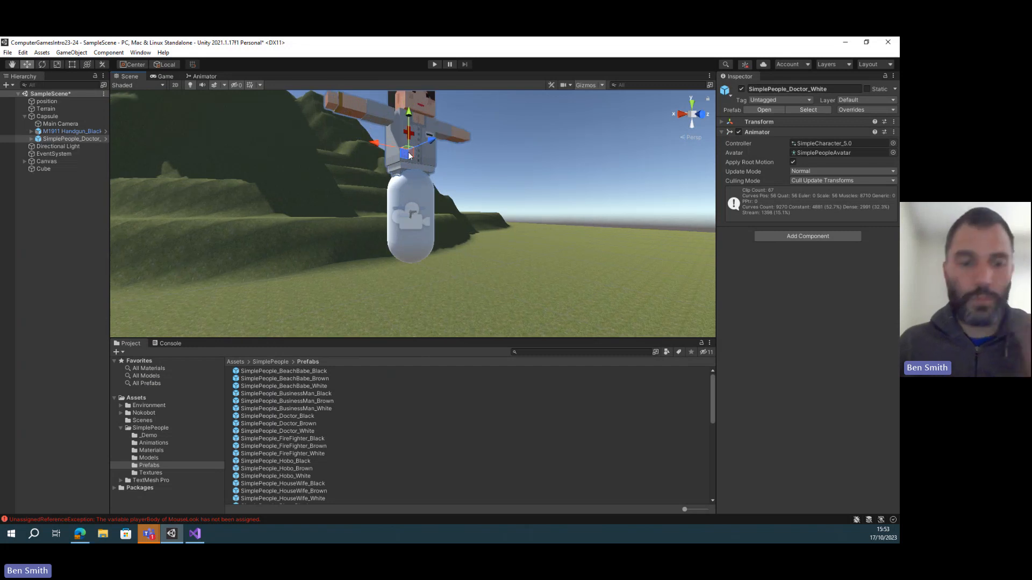
scroll(411, 199, "down", 3)
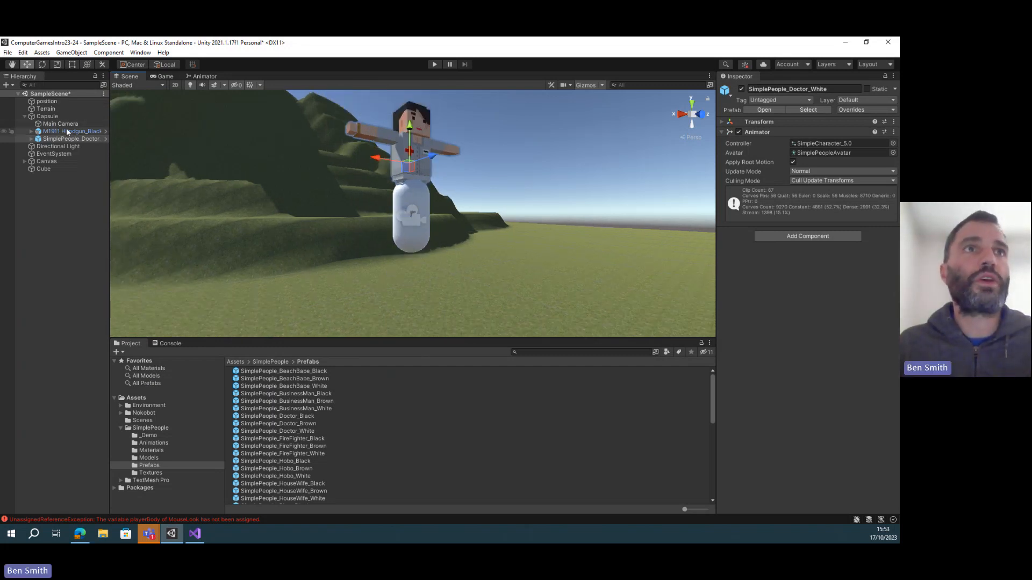
left_click_drag(59, 124, 67, 139)
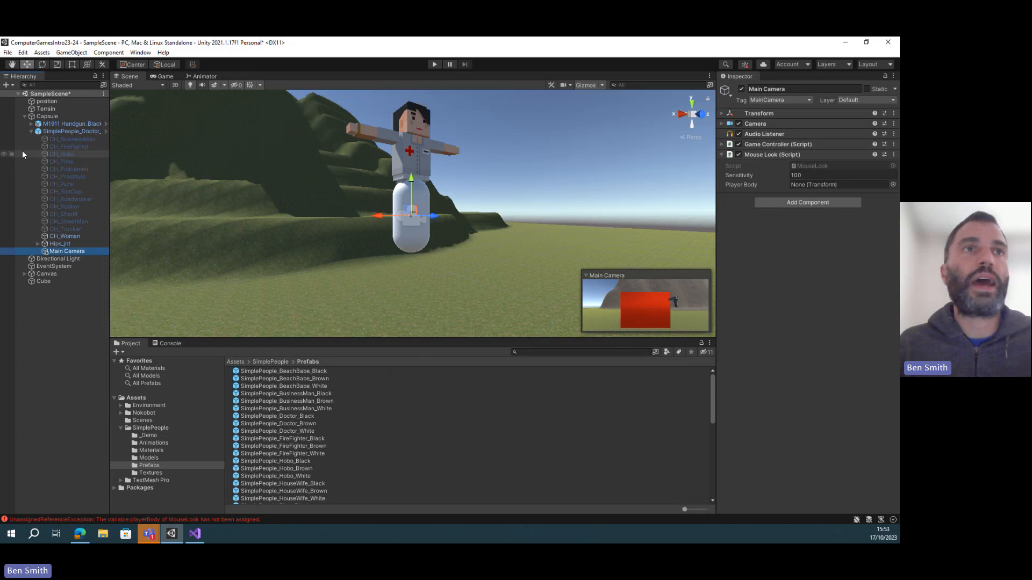
Expand the doctor's skeleton from Hips_jnt through the spine, chest and right shoulder down to Hand_Right_jnt
left_click(53, 125)
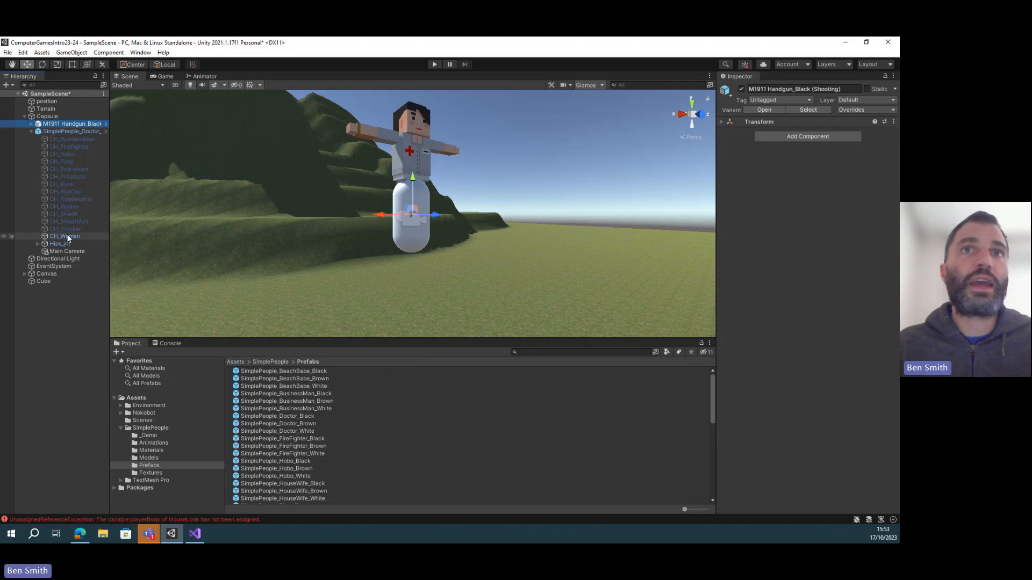
left_click(37, 243)
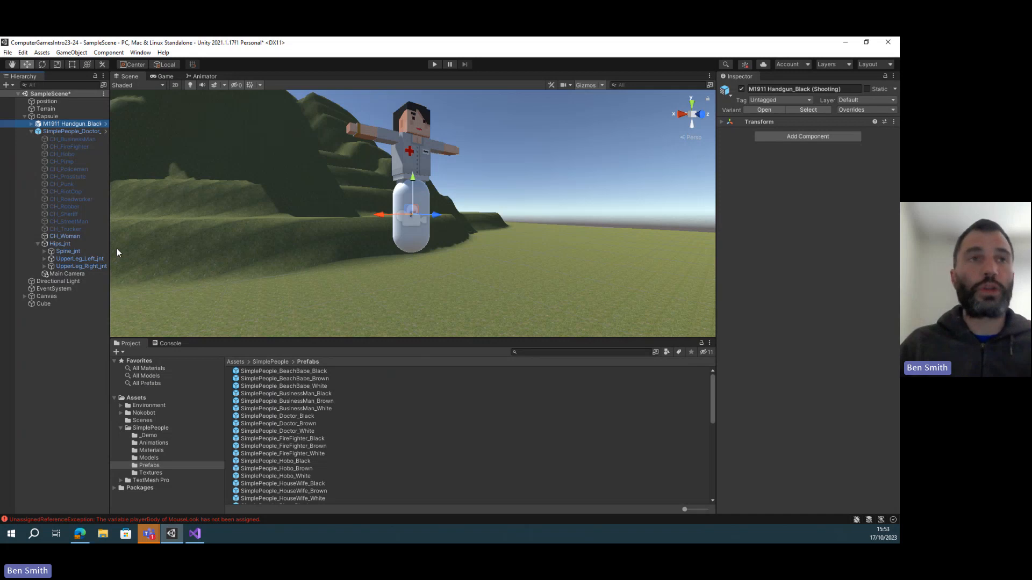
left_click(44, 252)
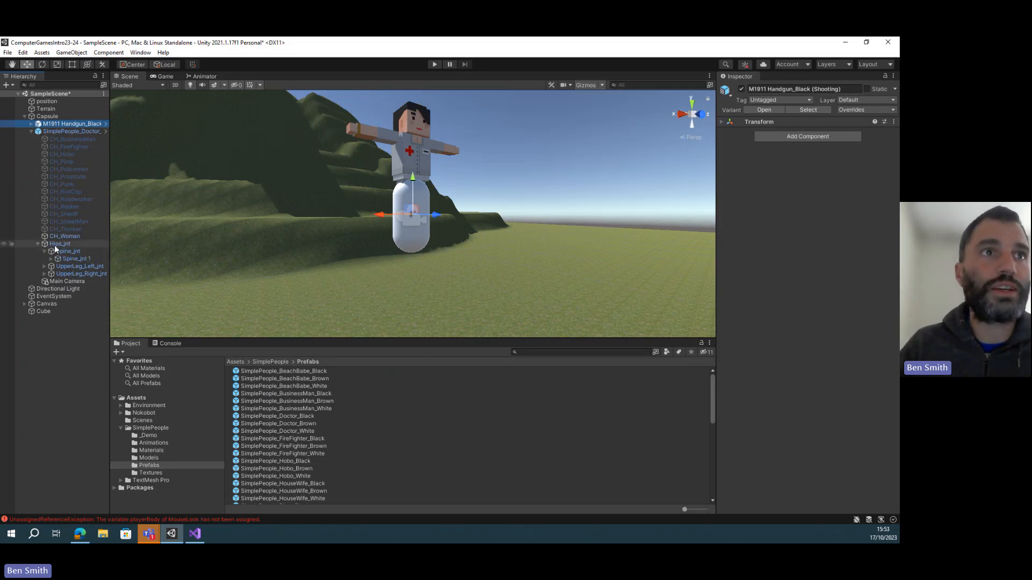
left_click(51, 259)
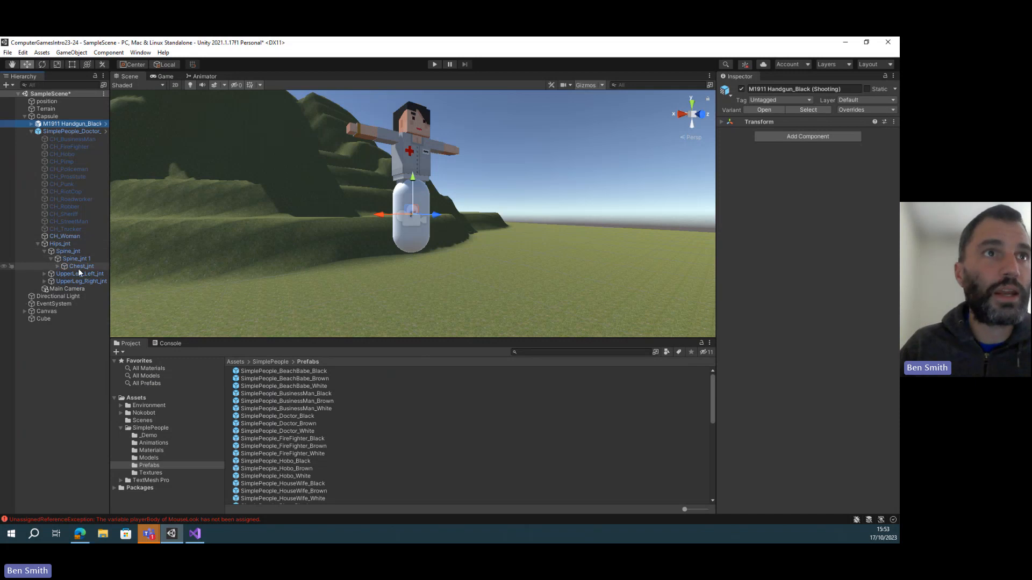
left_click(58, 266)
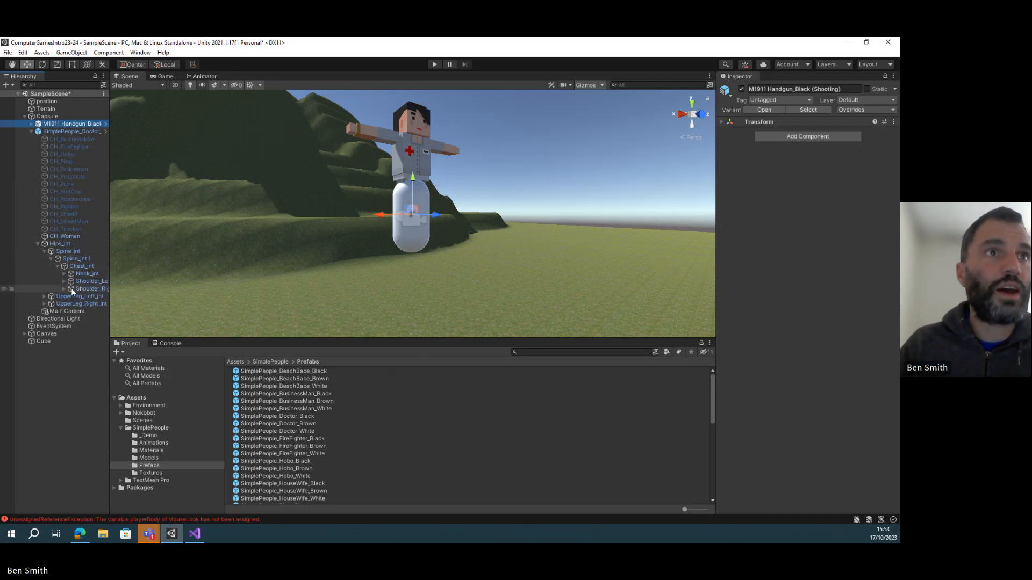
left_click(64, 289)
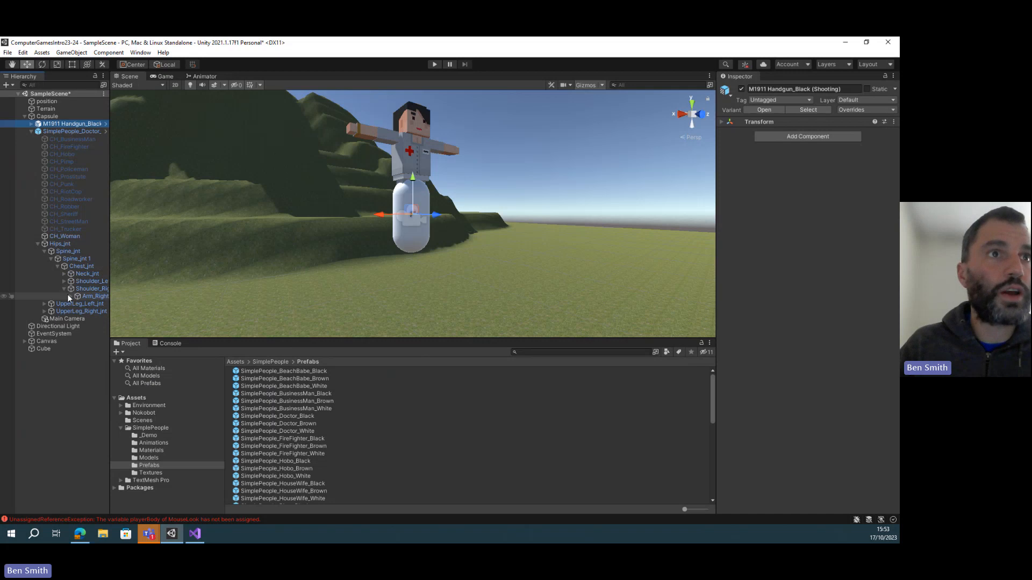
left_click(66, 295)
left_click(70, 296)
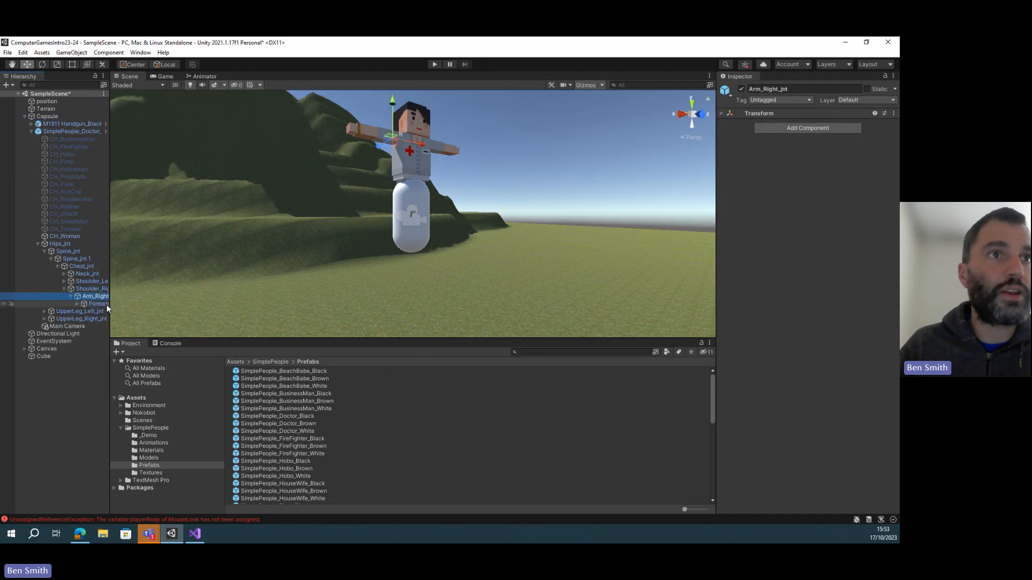
left_click_drag(110, 307, 126, 307)
left_click(79, 305)
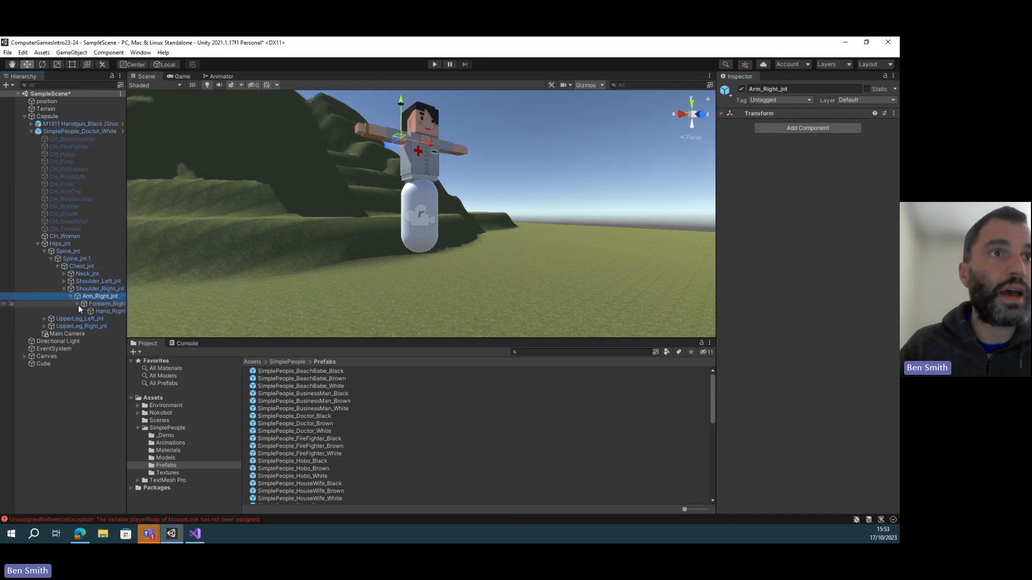
Make the M1911 handgun a child of the doctor's Hand_Right_jnt
left_click(99, 304)
left_click(108, 311)
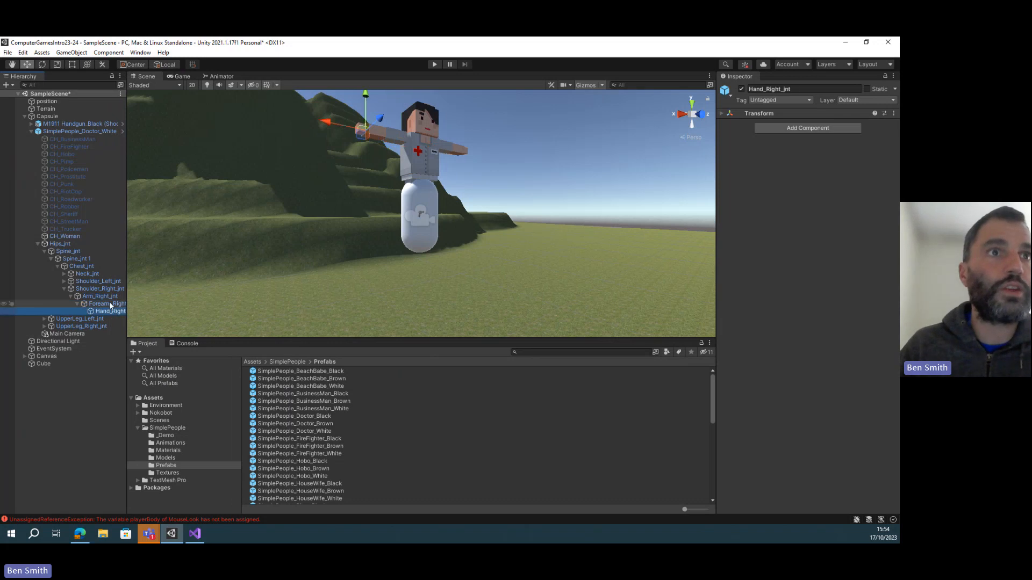
left_click(99, 296)
left_click(106, 311)
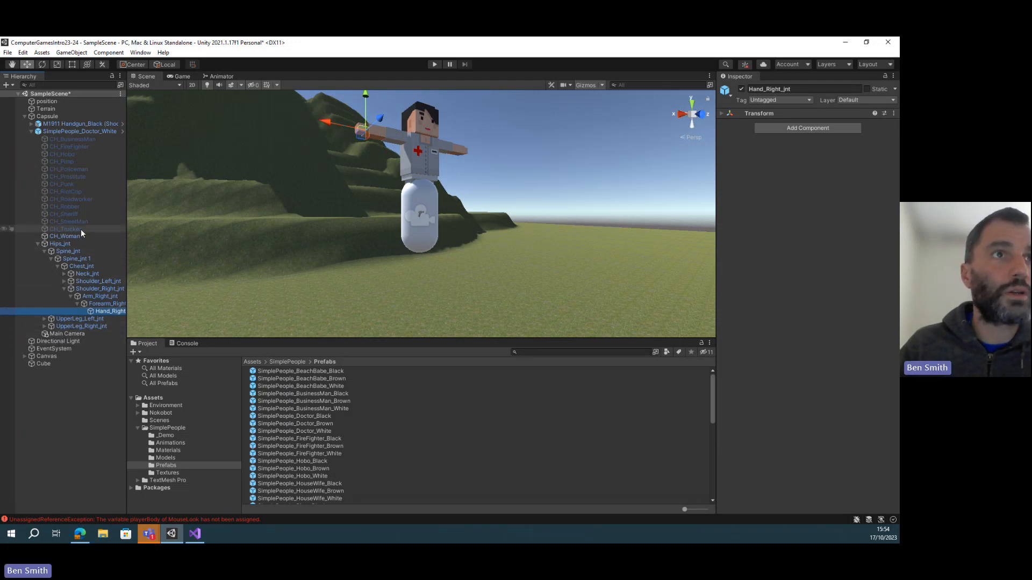
left_click_drag(54, 126, 110, 311)
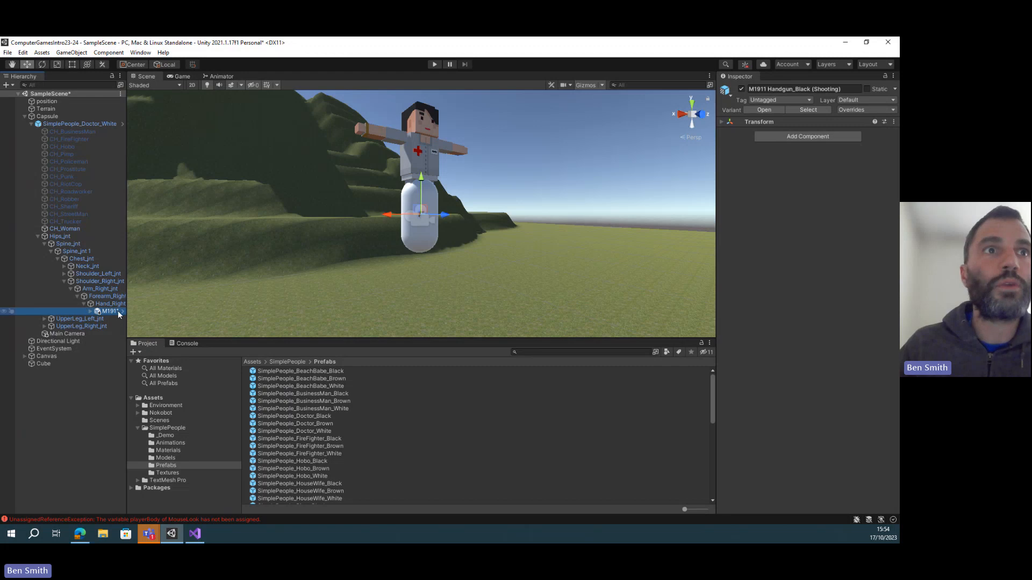
Reset the M1911 handgun's Transform and show its position, rotation and scale values
left_click(721, 123)
left_click(894, 122)
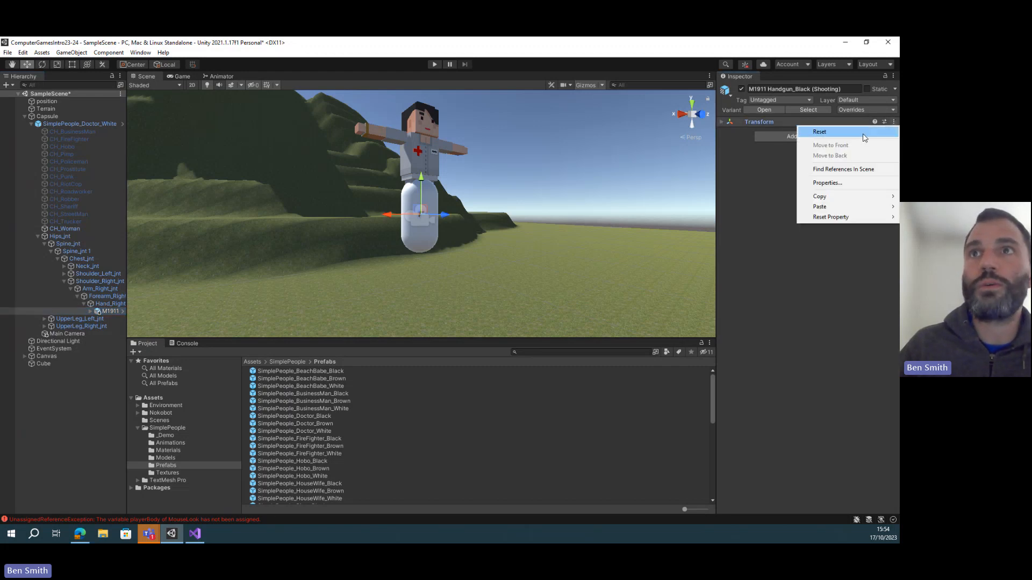
left_click(828, 132)
left_click(722, 122)
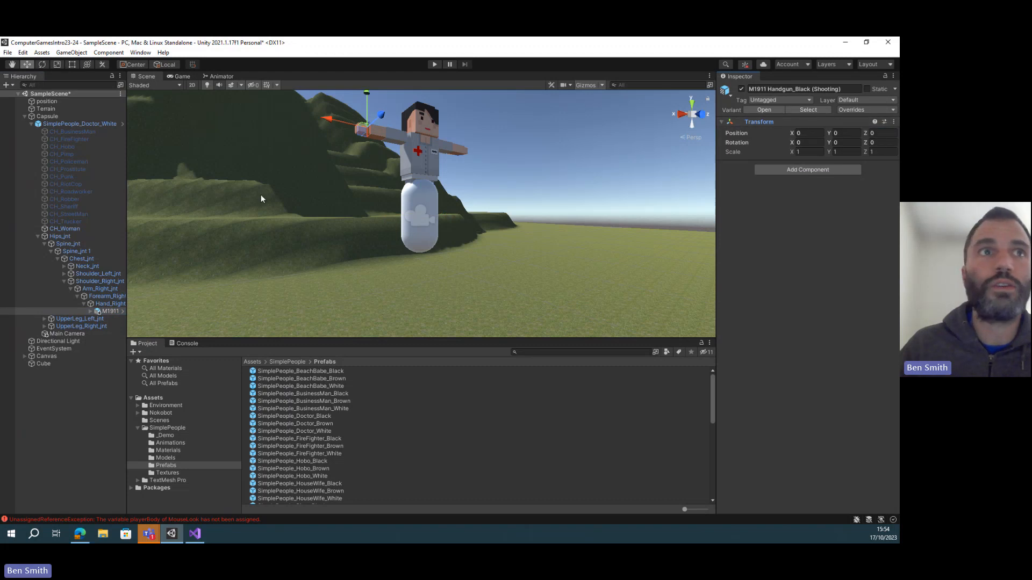
Focus on the M1911 handgun and move it along X to about 0.202, towards the doctor's fingertips
left_click(110, 311)
key("f")
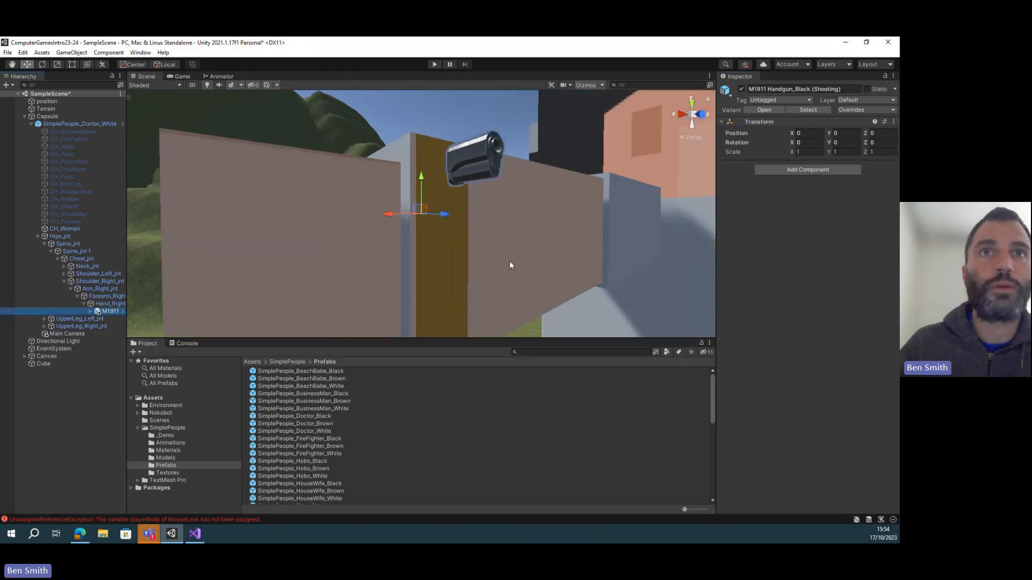
scroll(510, 261, "down", 5)
scroll(475, 234, "up", 5)
scroll(373, 218, "down", 5)
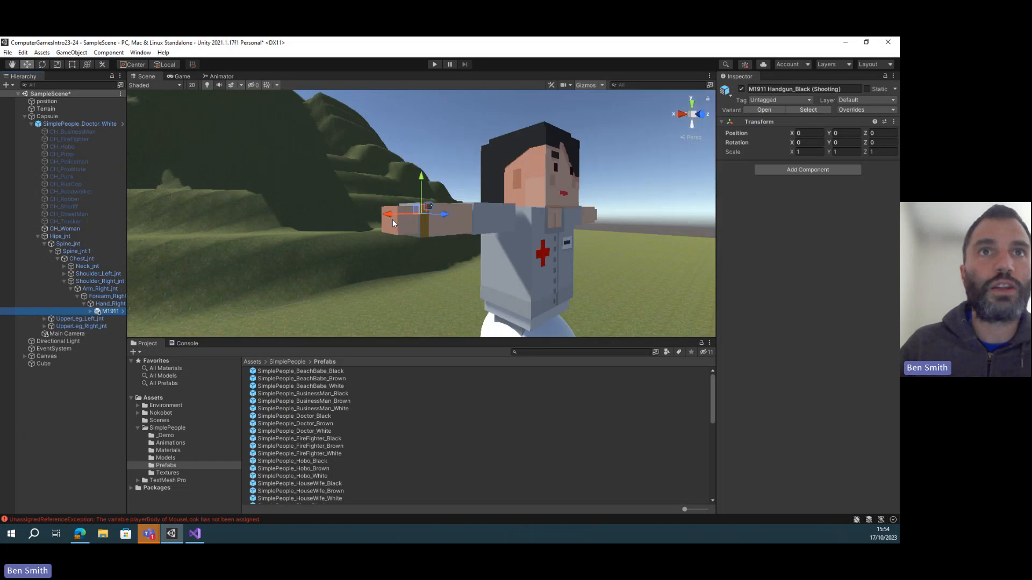
left_click_drag(392, 214, 363, 215)
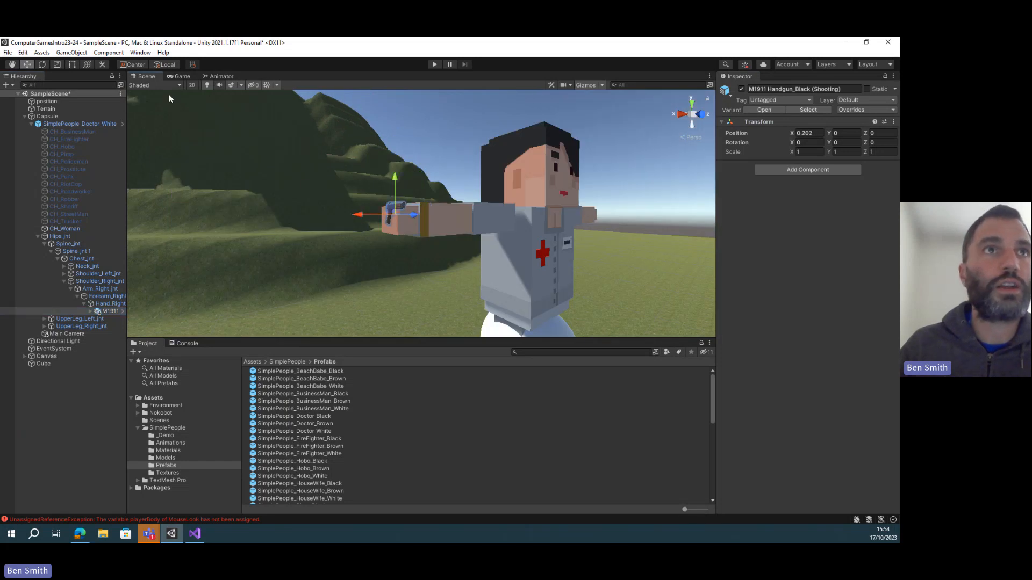
Rotate the handgun about 100 degrees around Y to point forward from the hand, positioned at about X 0.222, Z 0.074
left_click(42, 64)
left_click_drag(430, 216, 340, 215)
left_click(27, 65)
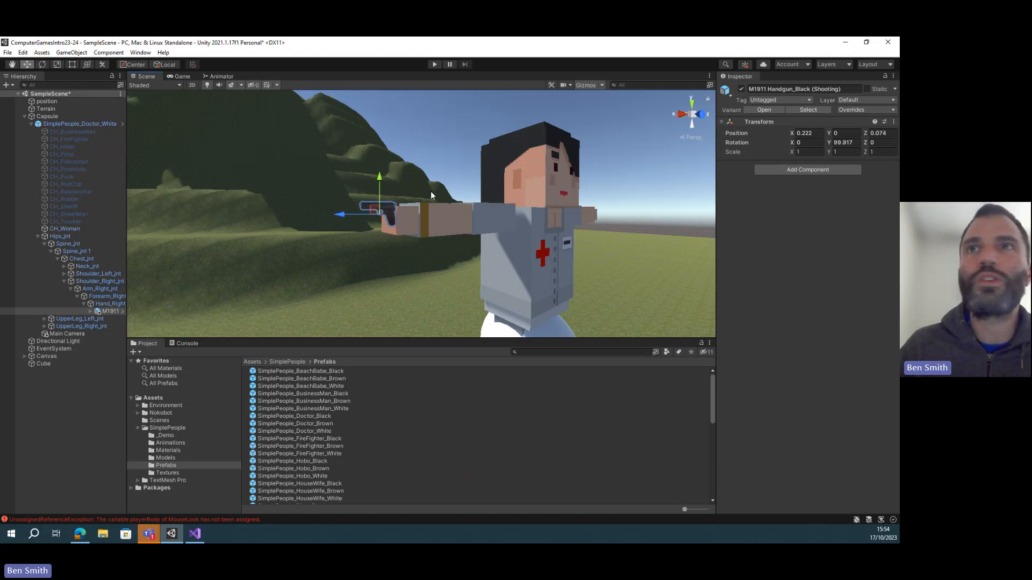
Set the handgun's scale to 2 on X, Y and Z
left_click(809, 152)
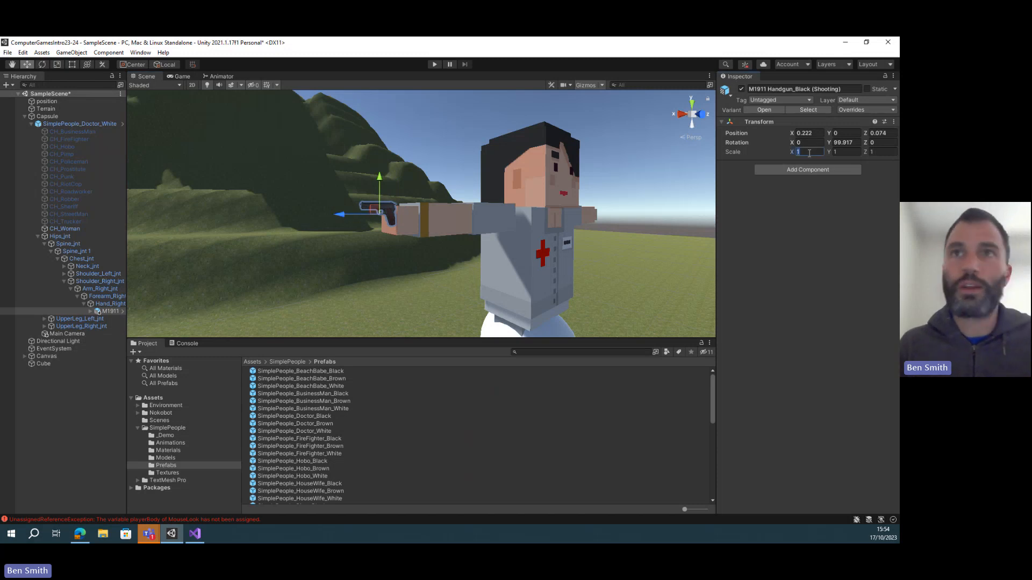
type("2")
key("Tab")
type("2")
key("Tab")
type("2")
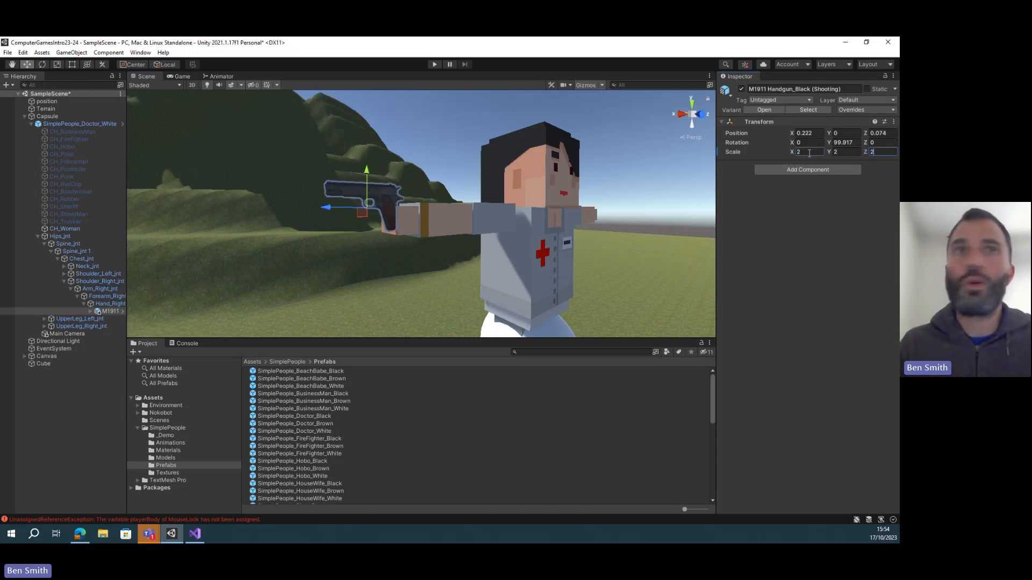
scroll(483, 220, "down", 5)
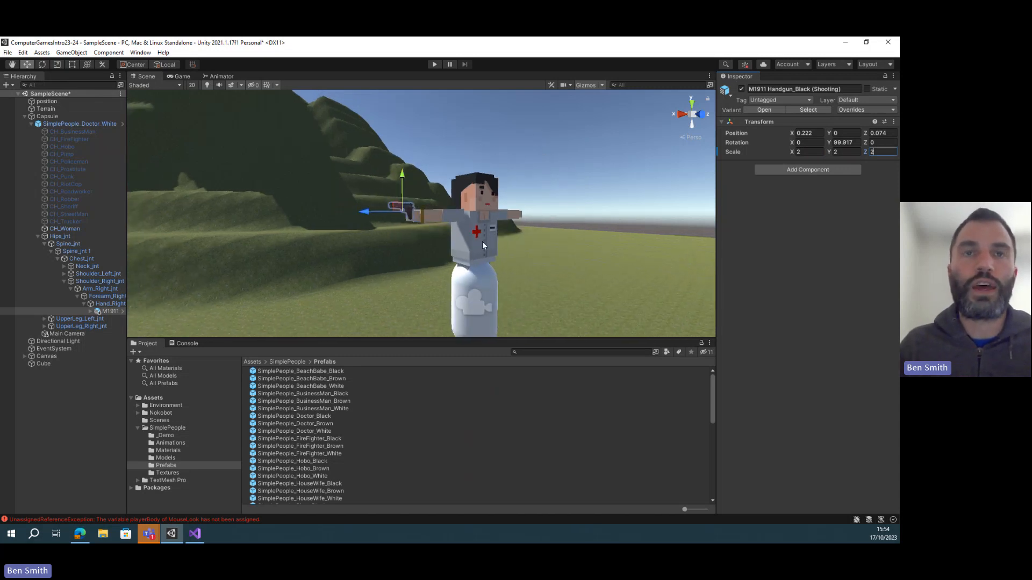
scroll(466, 238, "down", 1)
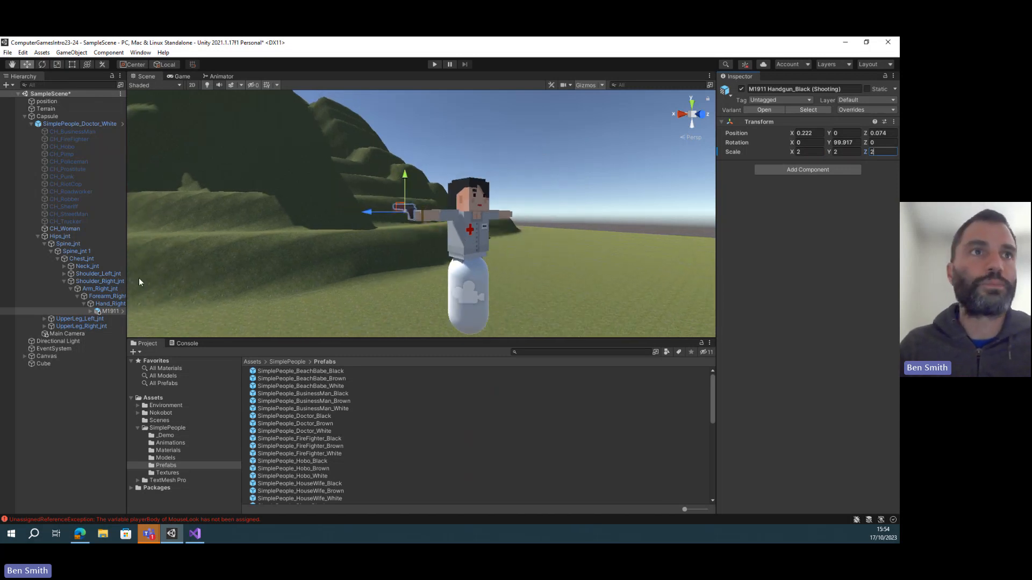
Collapse SimplePeople_Doctor_White and move it out of Capsule to the scene's root level, above Capsule
left_click(31, 123)
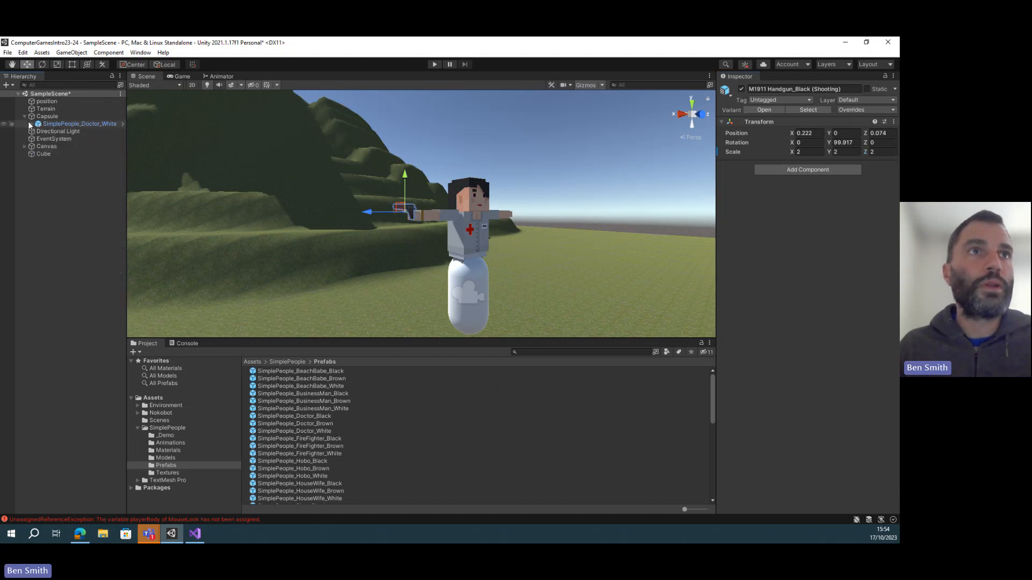
left_click(30, 124)
left_click(31, 124)
left_click_drag(42, 124, 37, 114)
Delete the Capsule object from the scene
left_click(47, 125)
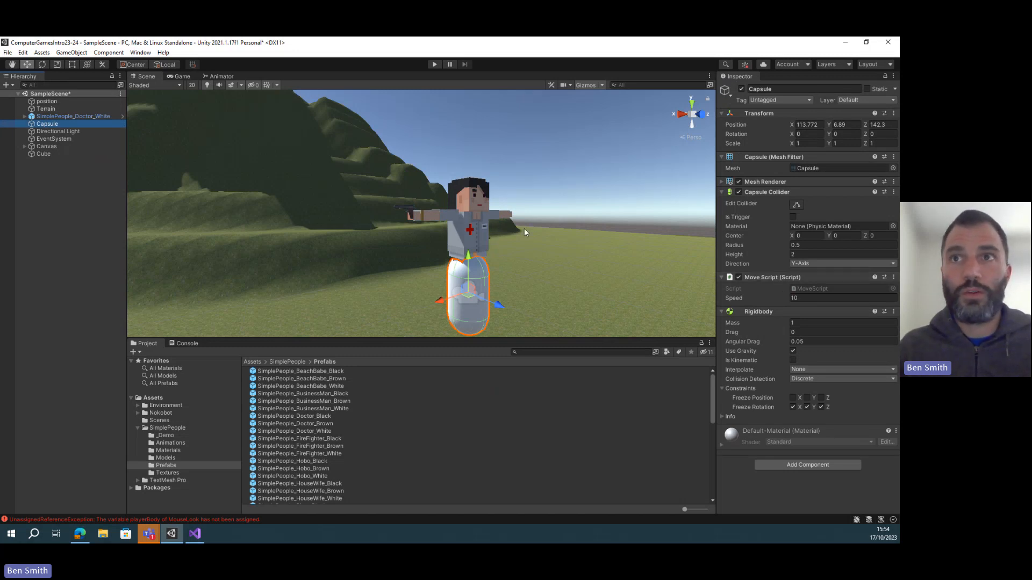
right_click(45, 123)
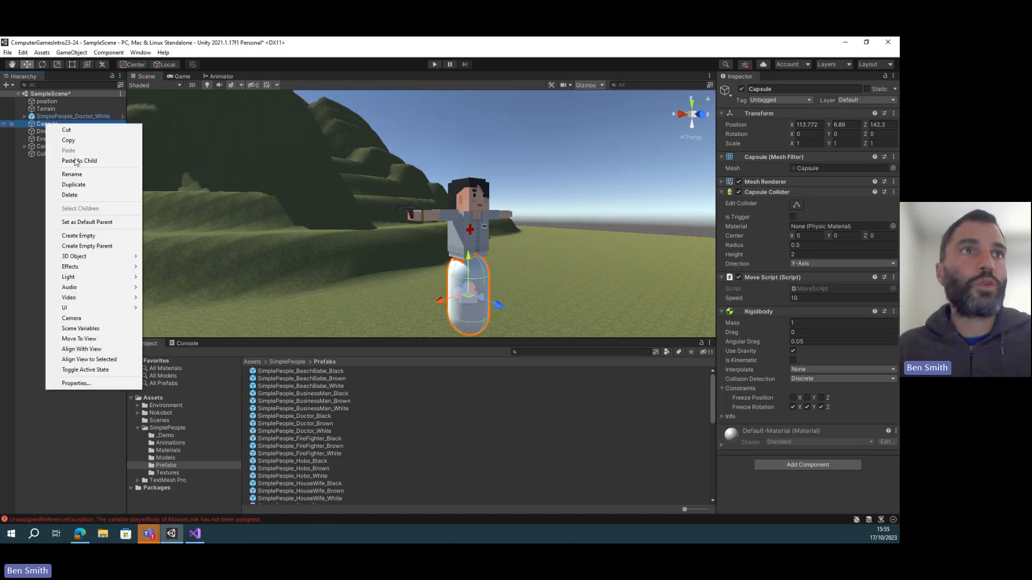
left_click(40, 123)
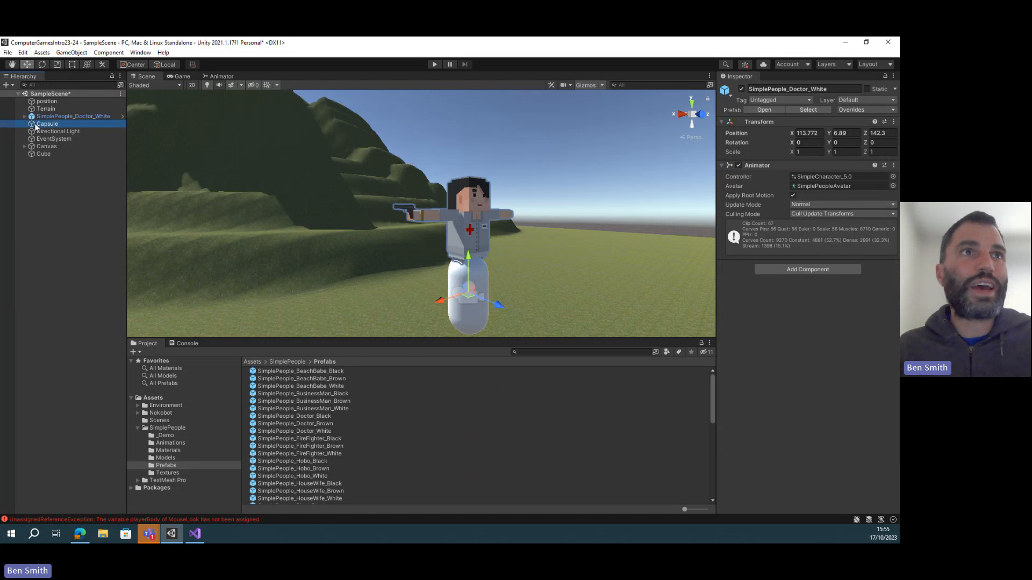
right_click(44, 123)
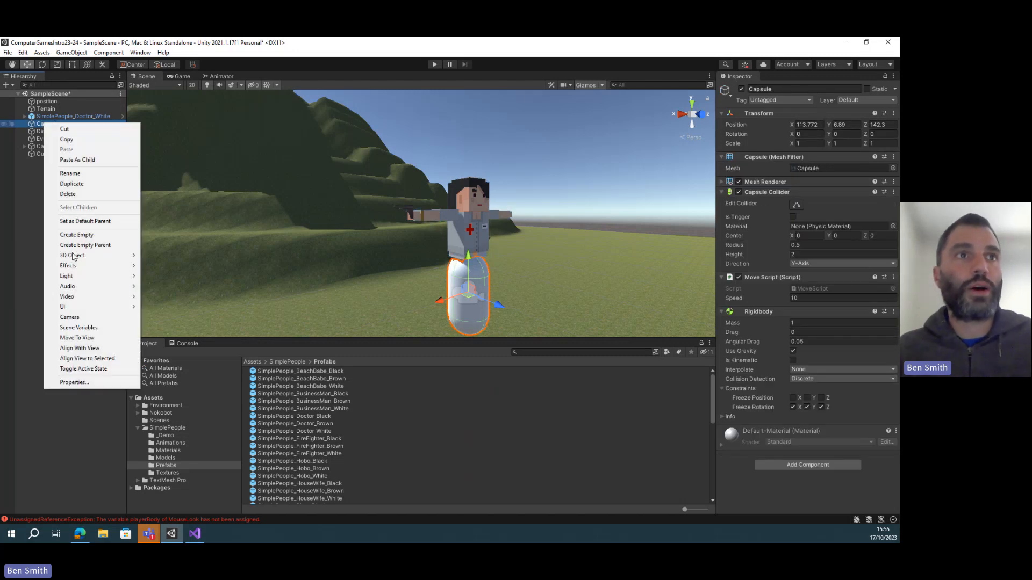
left_click(78, 195)
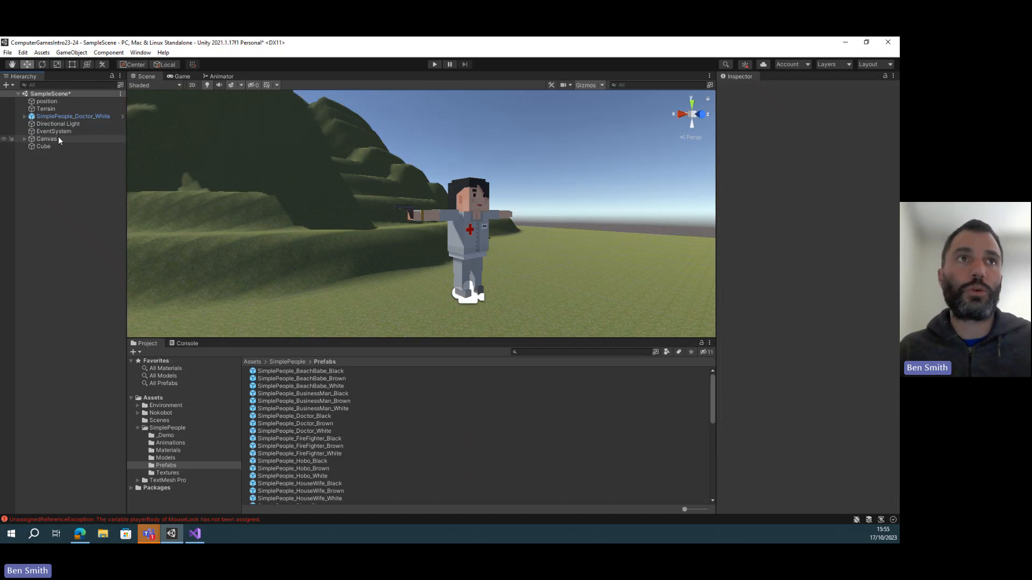
Attach the MoveScript from the root Assets folder to the SimplePeople_Doctor_White object
left_click(154, 398)
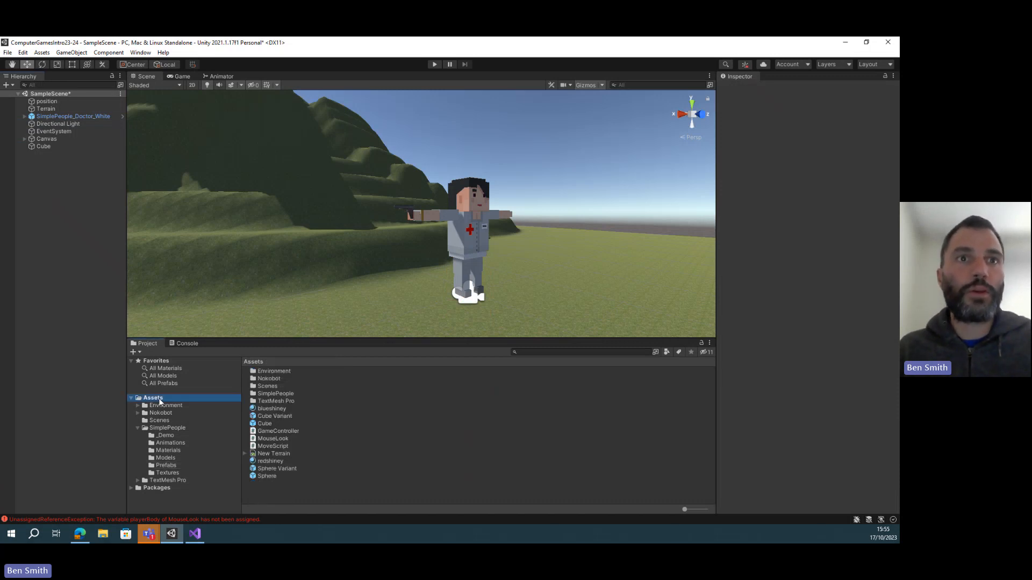
left_click_drag(269, 447, 148, 150)
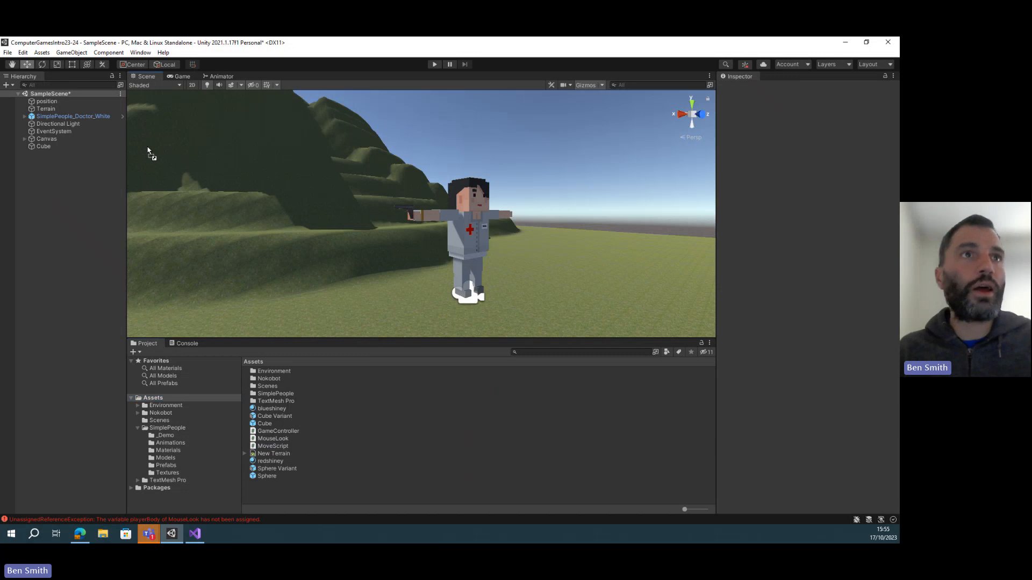
left_click_drag(68, 115, 61, 122)
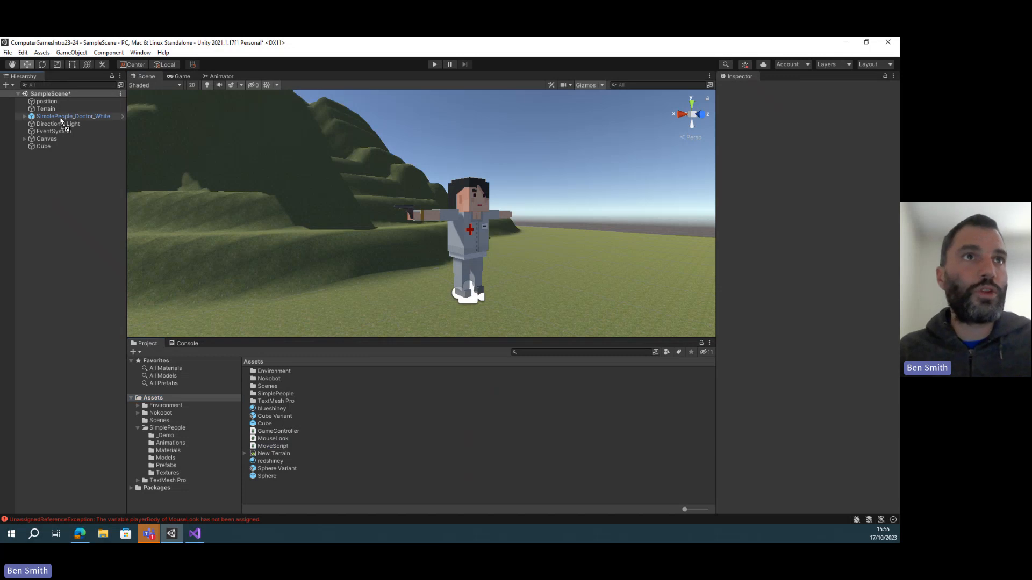
Assign SimplePeople_Doctor_White as the Player Body of the Main Camera's Mouse Look script
left_click(24, 116)
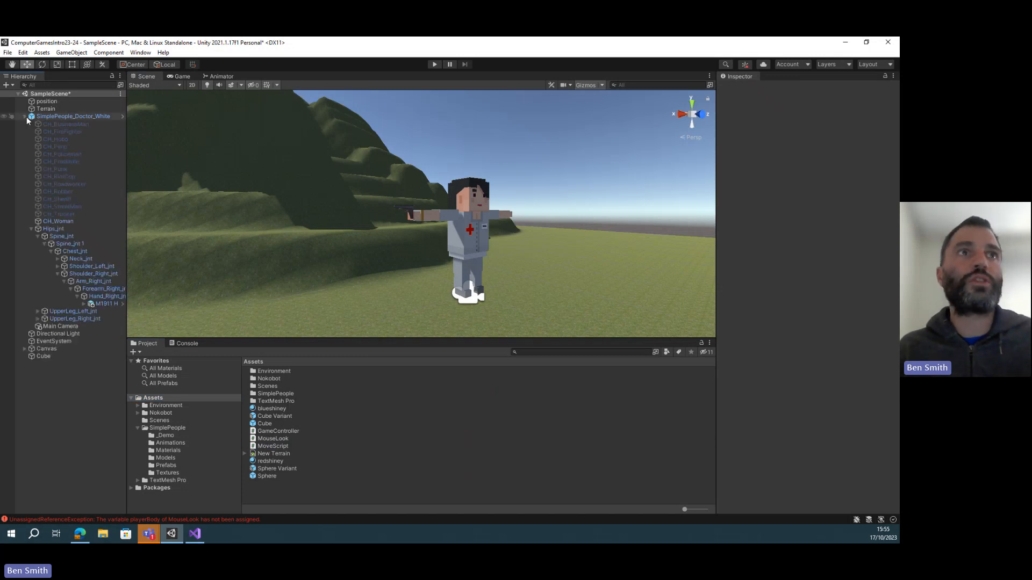
left_click(30, 229)
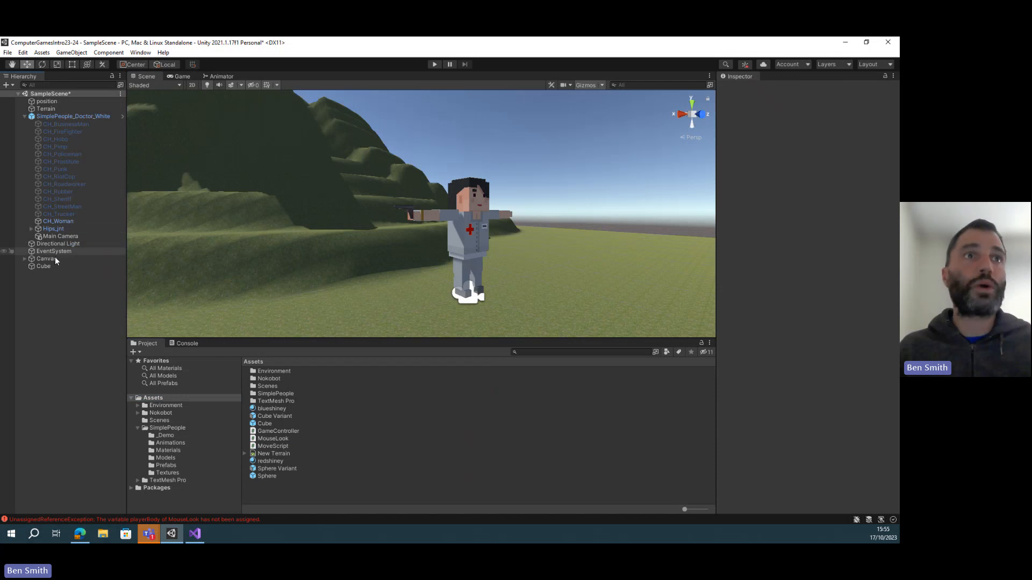
left_click(63, 117)
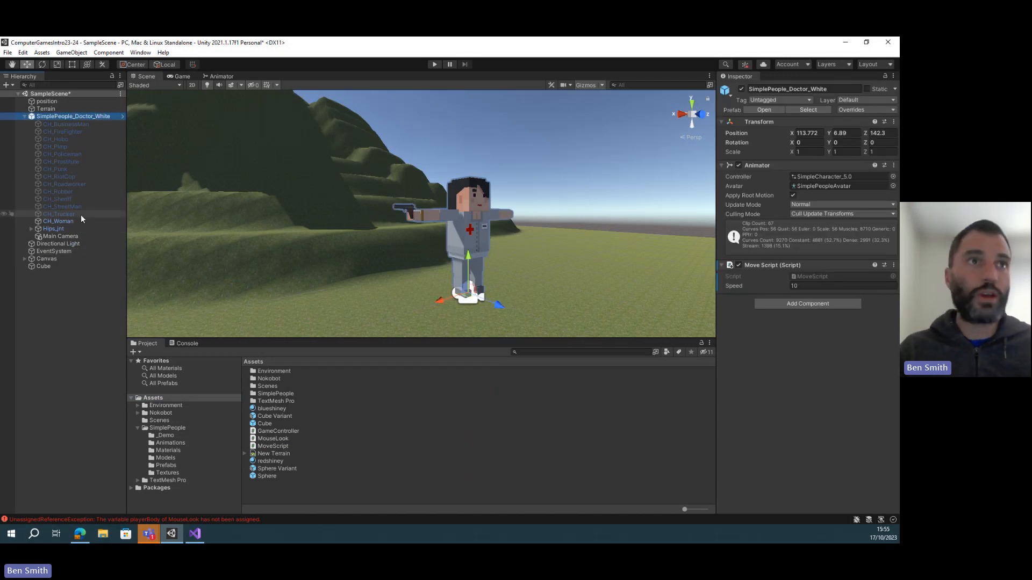
left_click(59, 237)
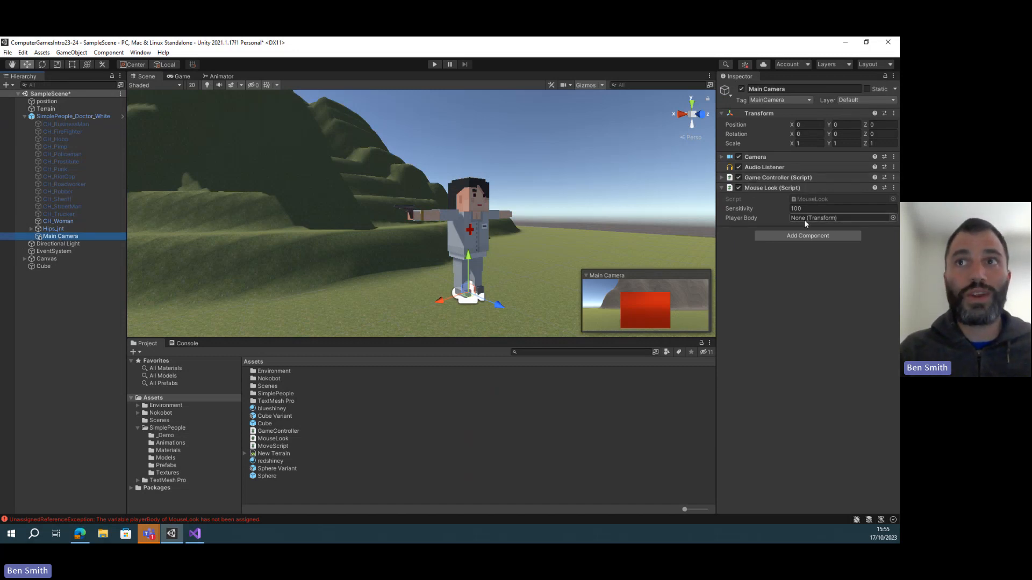
left_click_drag(56, 117, 836, 220)
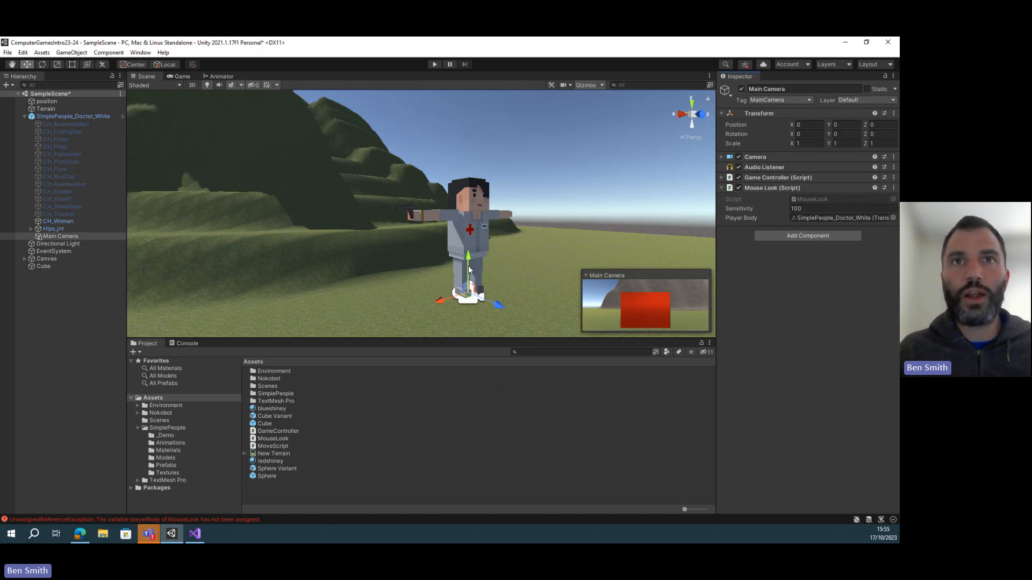
Place the Main Camera above and behind the doctor at about Y 3, Z -2.61, and tilt it down about 24 degrees around X
left_click_drag(468, 262, 416, 148)
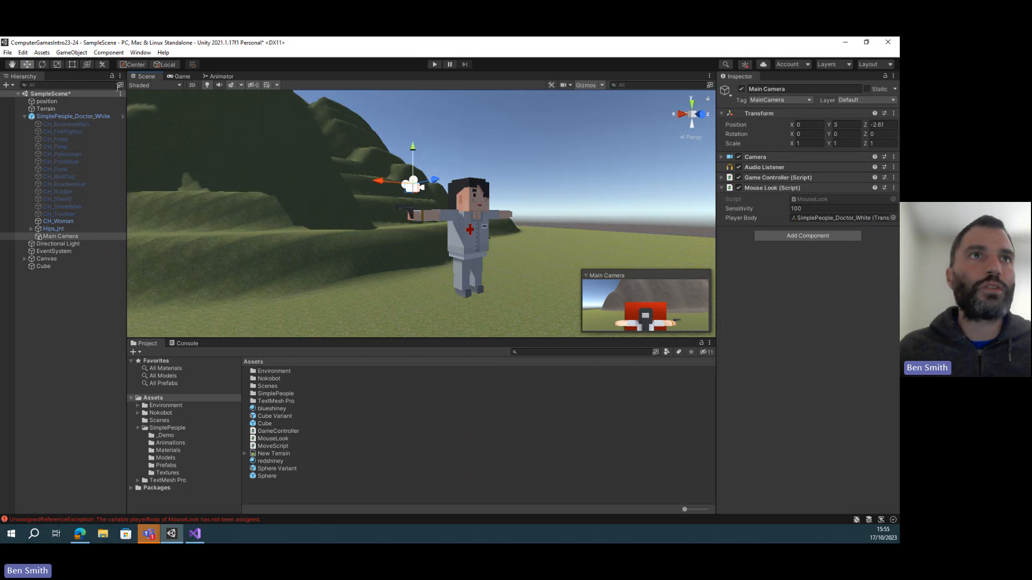
left_click(42, 64)
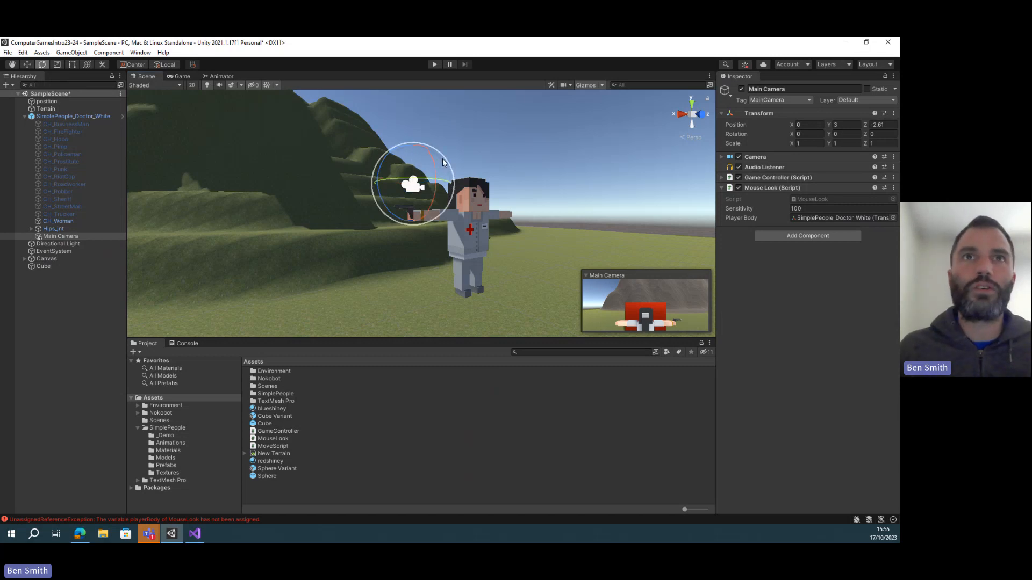
left_click_drag(435, 170, 424, 198)
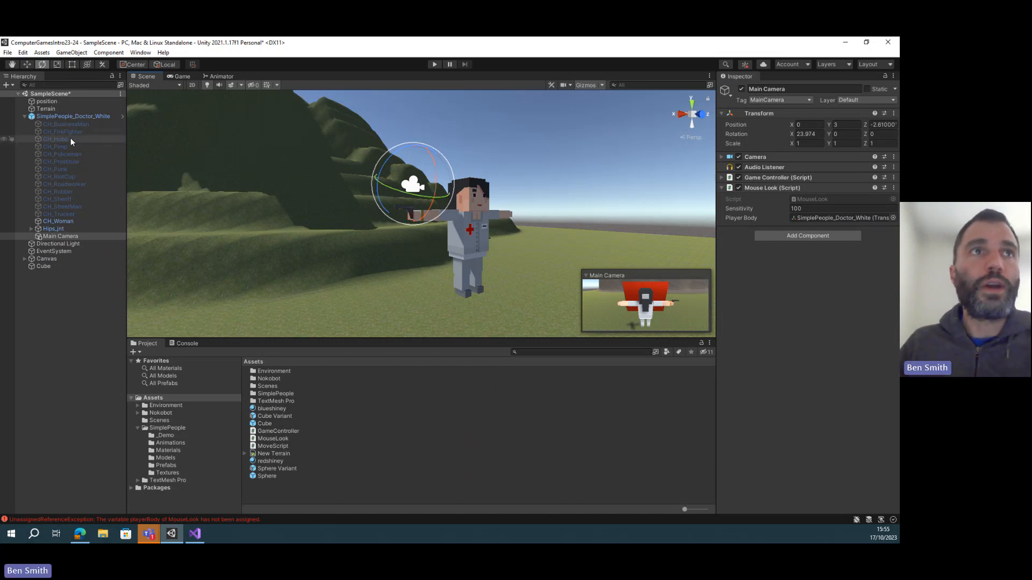
Run the game and open the doctor's SimpleCharacter_5.0 controller in the Animator
left_click(434, 64)
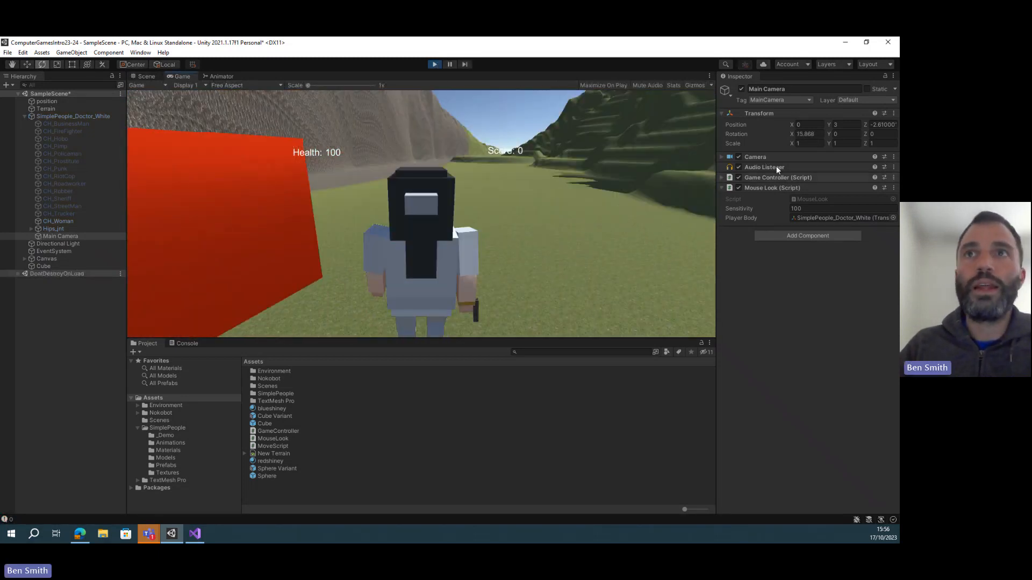
left_click(60, 116)
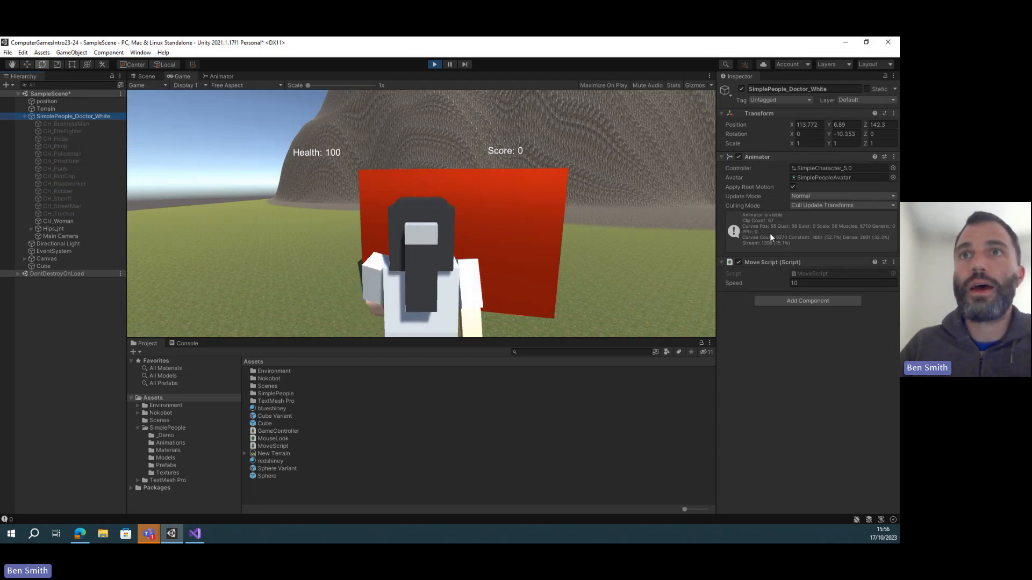
double_click(817, 168)
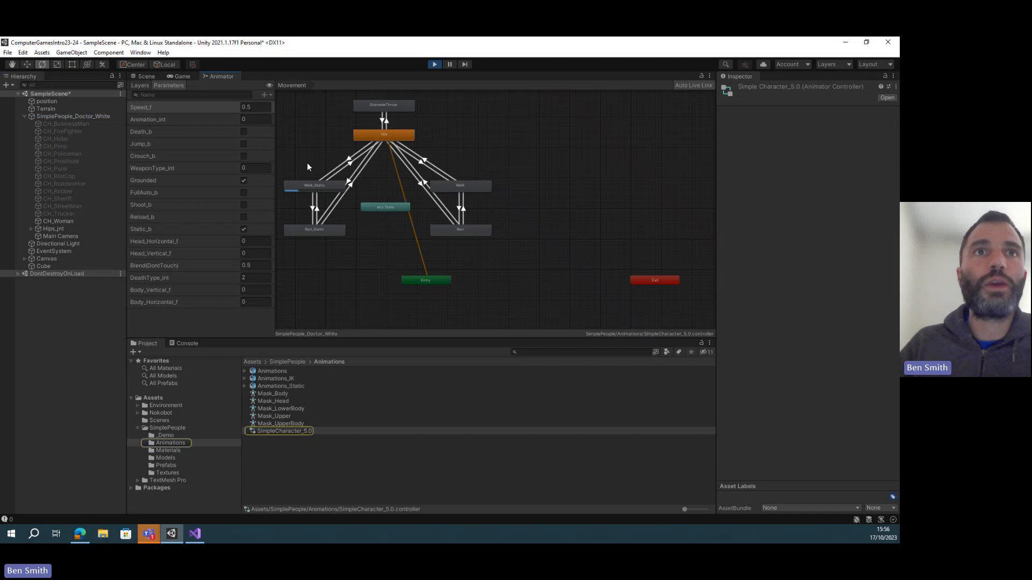
Examine the Movement layer's states, the Idle state's settings, and the conditions of the Idle to Walk_Static transition
scroll(307, 163, "up", 4)
scroll(509, 182, "down", 3)
scroll(473, 99, "down", 3)
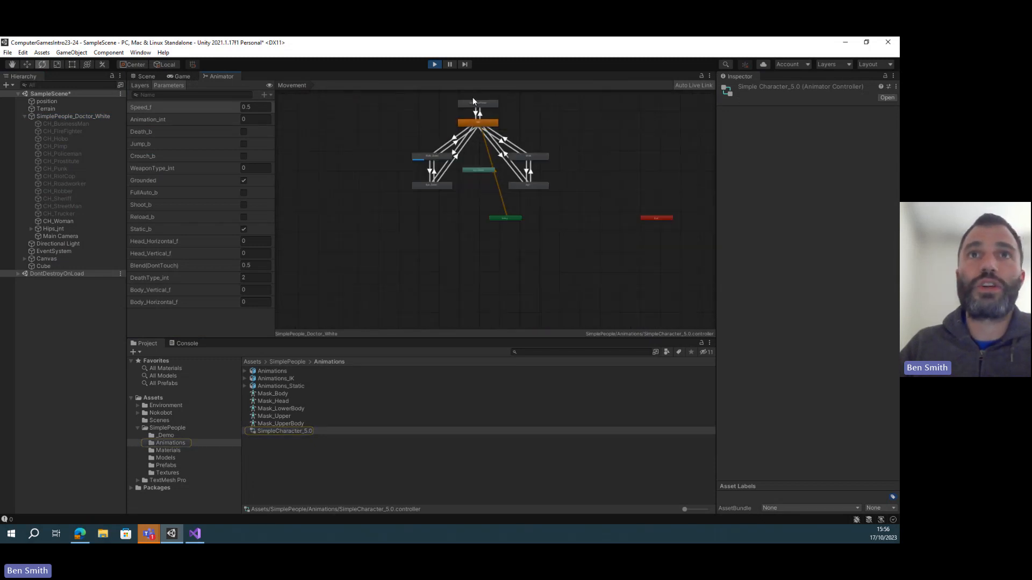
scroll(473, 101, "up", 4)
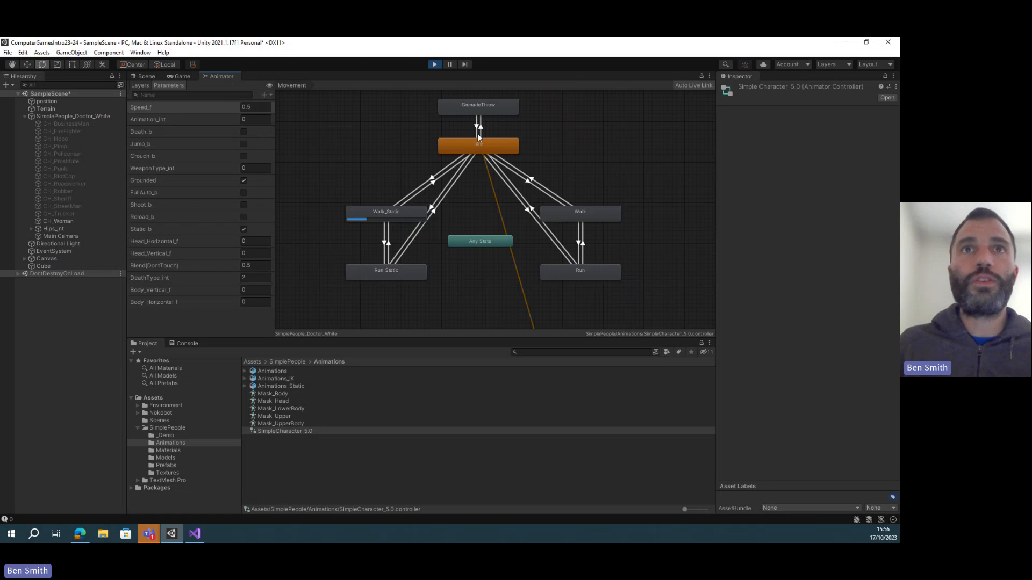
left_click(431, 181)
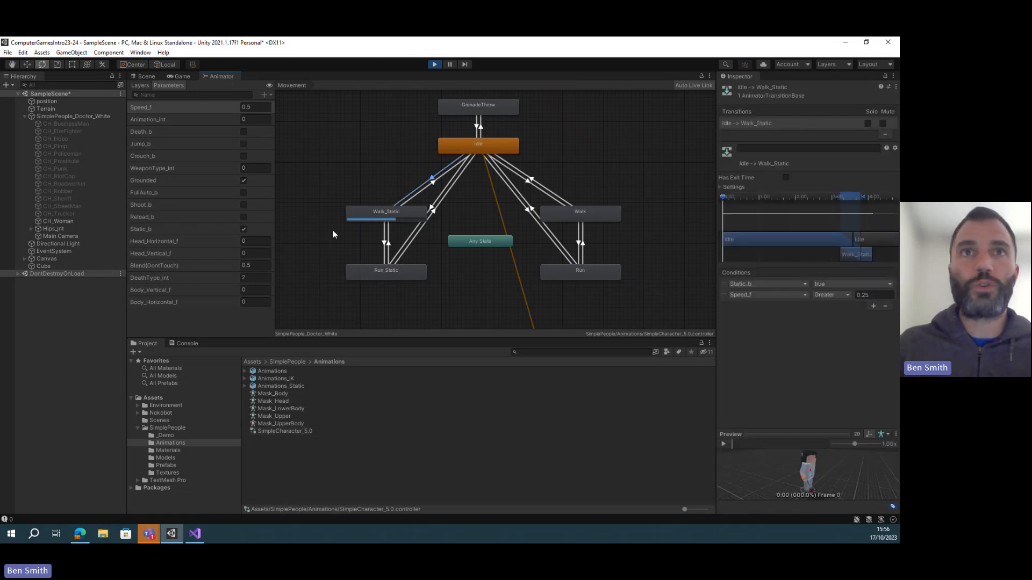
left_click(464, 146)
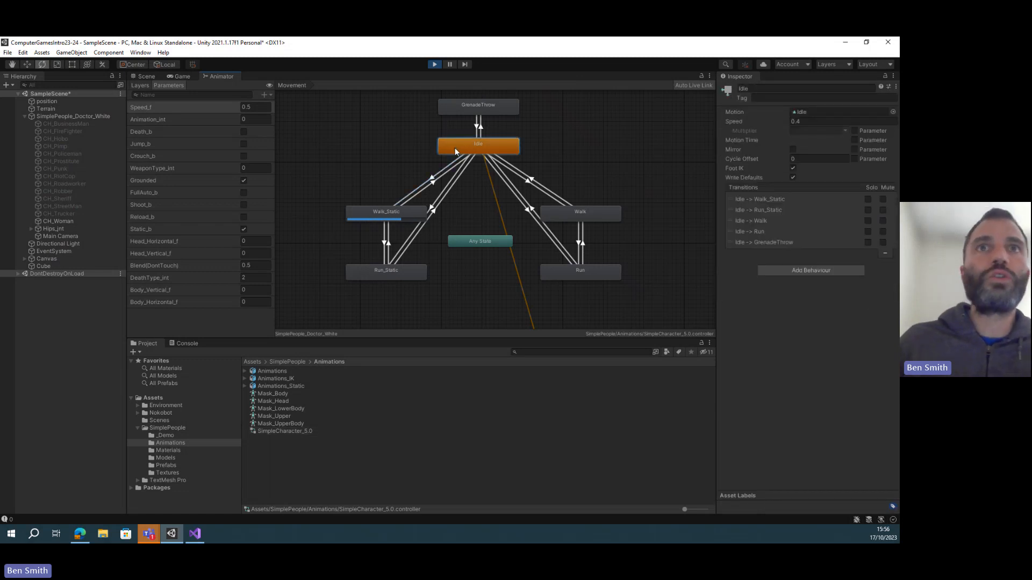
scroll(466, 144, "up", 3)
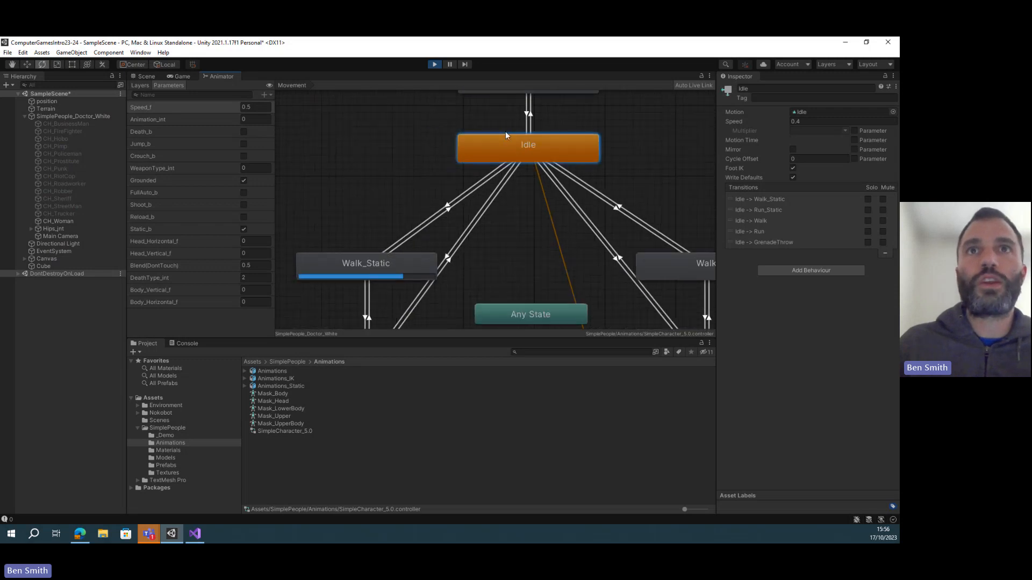
scroll(398, 248, "down", 4)
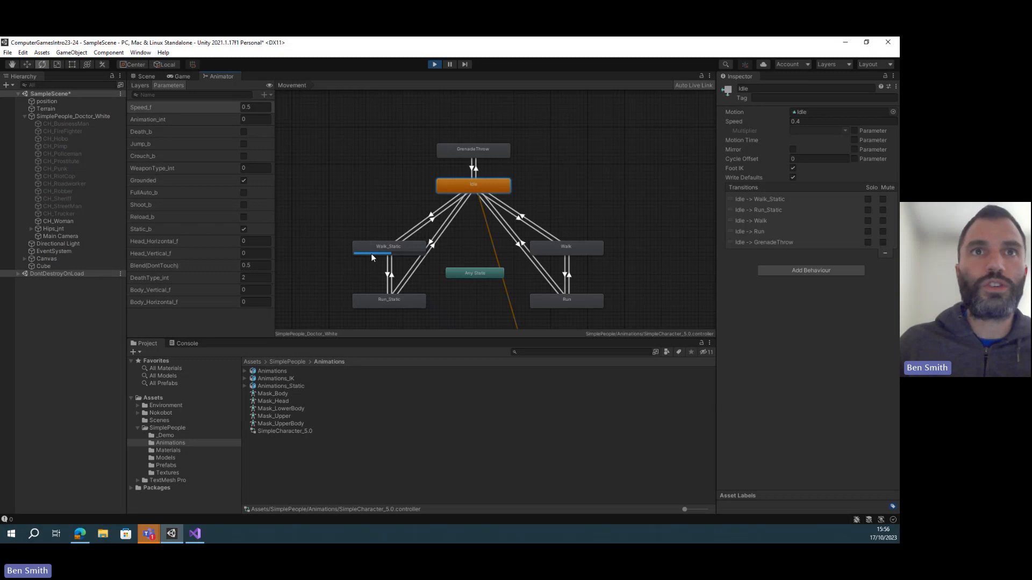
scroll(532, 220, "up", 3)
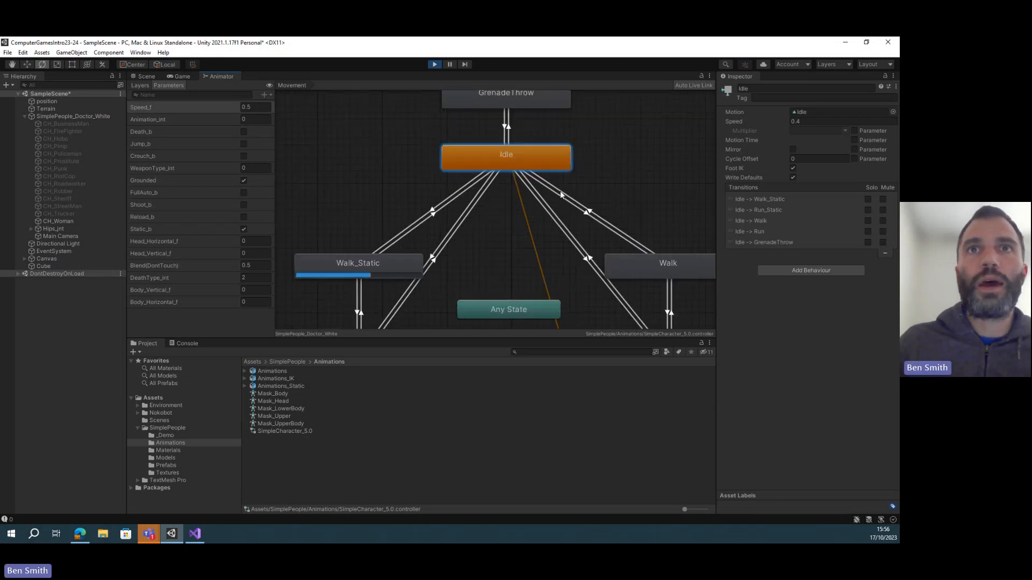
scroll(560, 226, "down", 3)
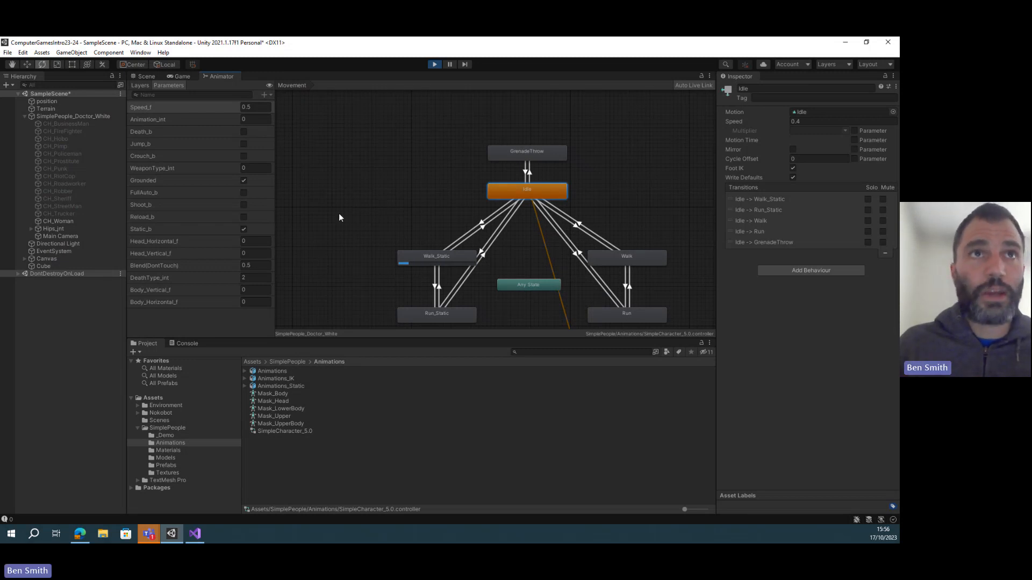
left_click(482, 223)
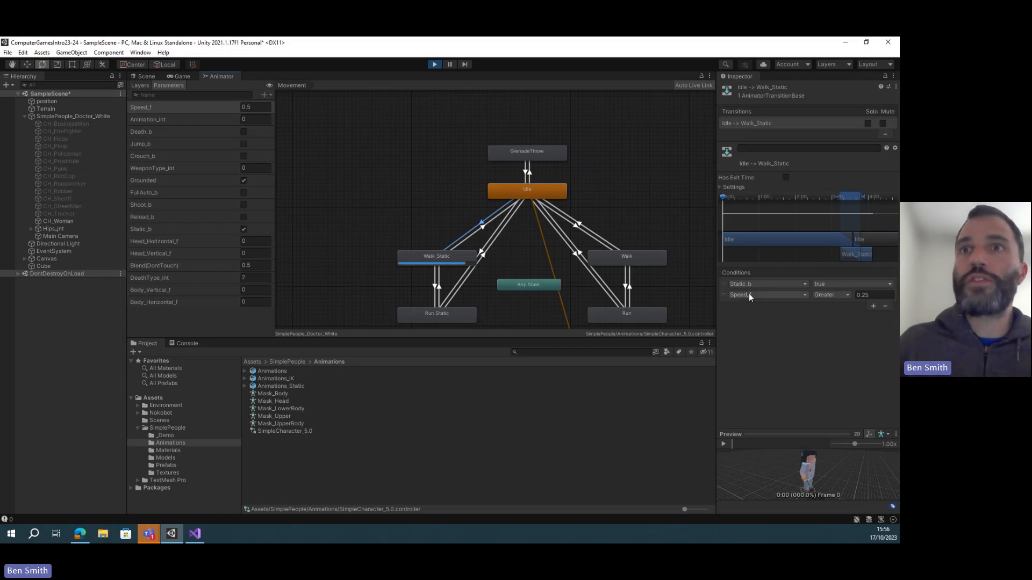
Look through the animator layers Head, Idles, Jumping, Death, Crouch, Weapons and Body, and return to Movement
left_click(143, 85)
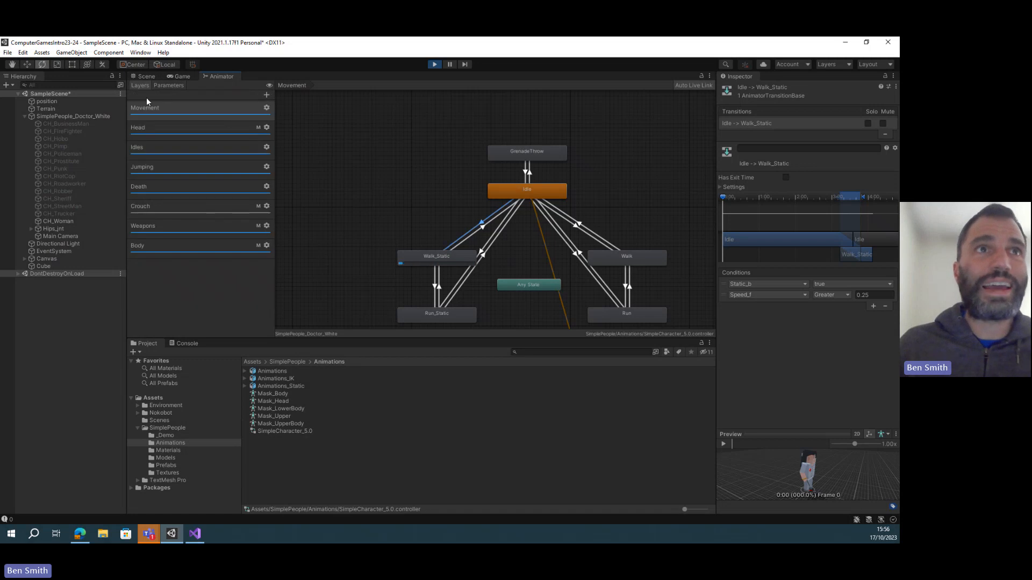
left_click(169, 130)
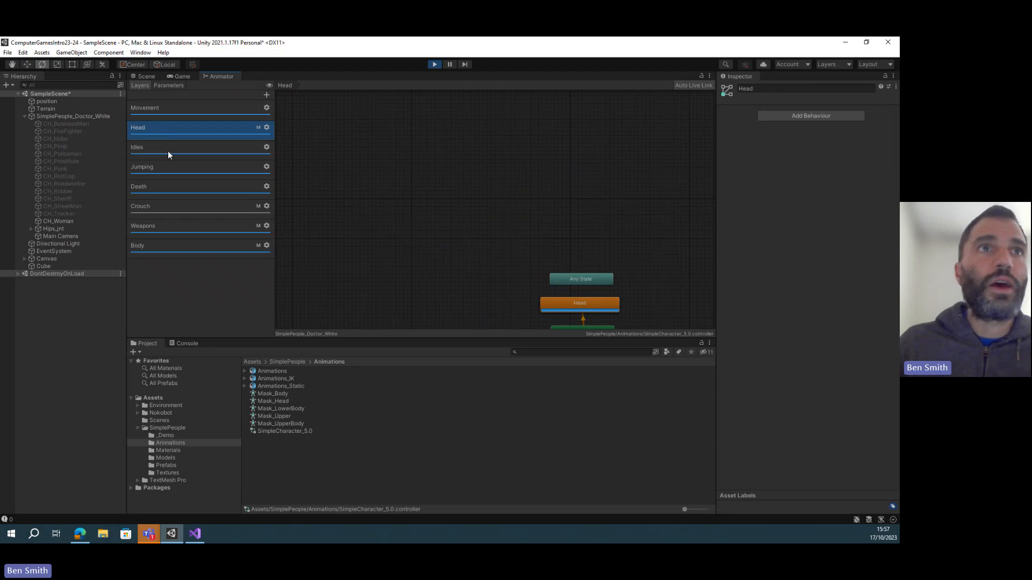
left_click(167, 153)
left_click(163, 168)
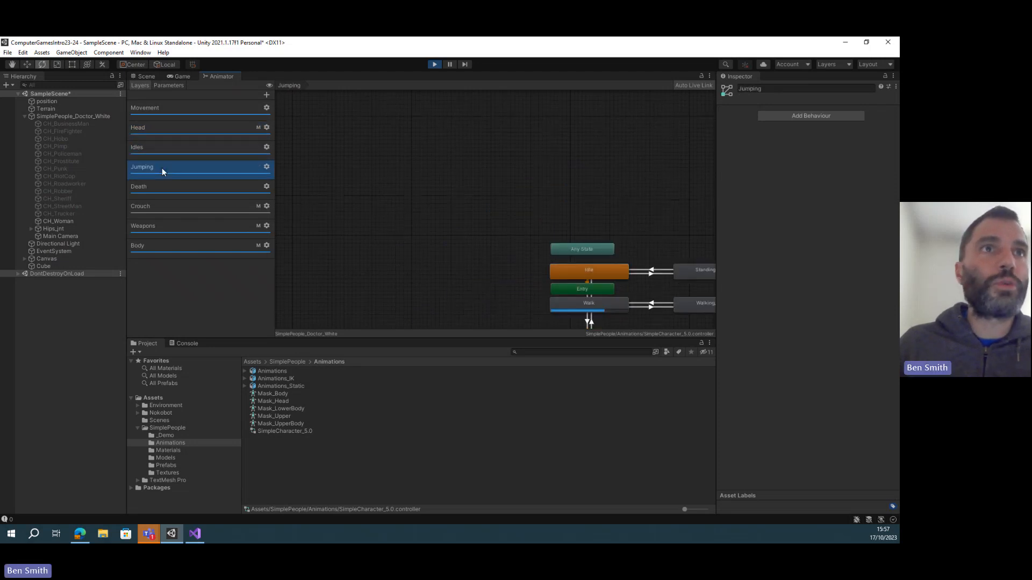
left_click(161, 188)
left_click(157, 205)
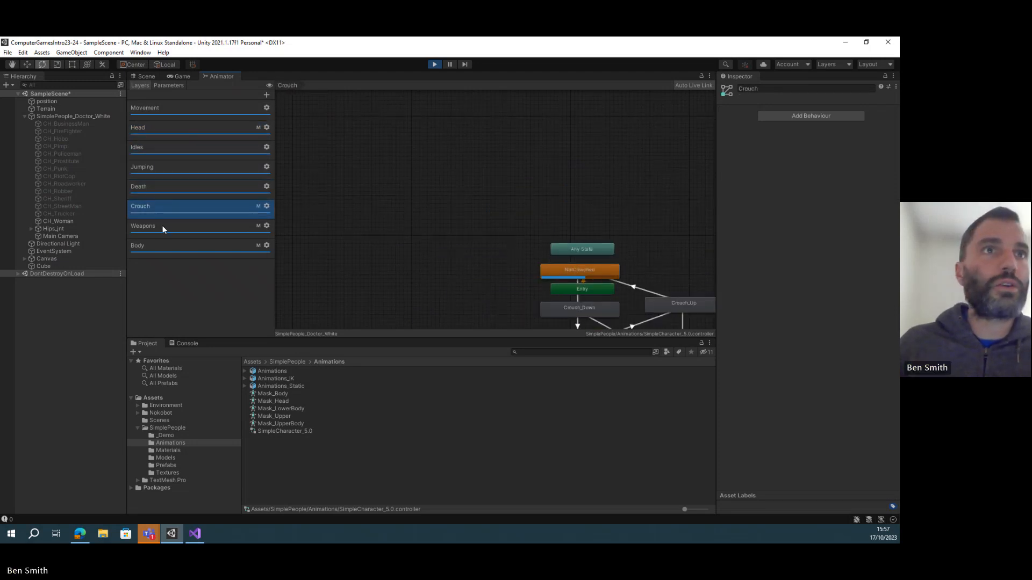
left_click(162, 224)
left_click(156, 251)
left_click(153, 107)
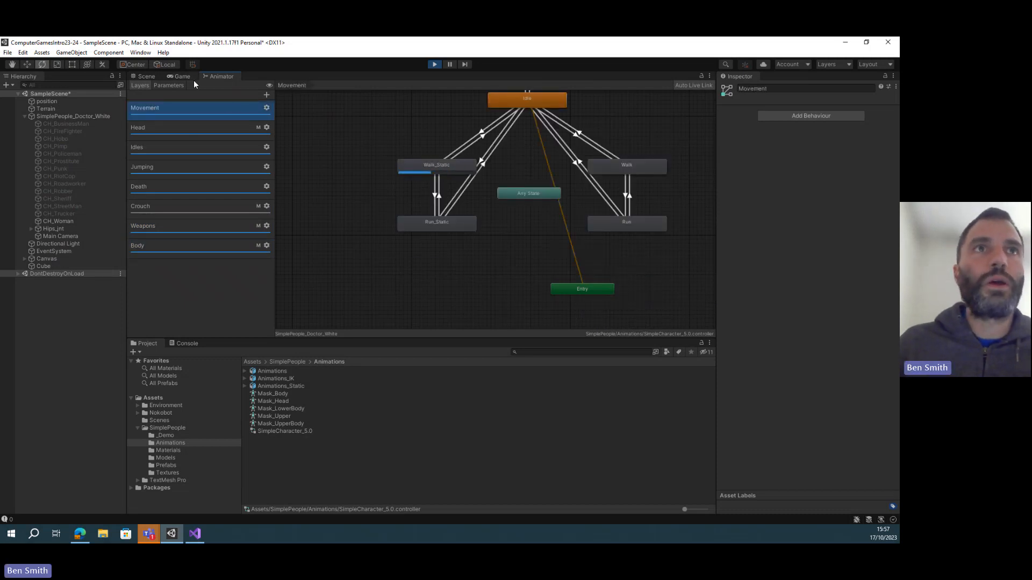
Set the animator's Speed_f parameter to 0 while the game is running
left_click(170, 85)
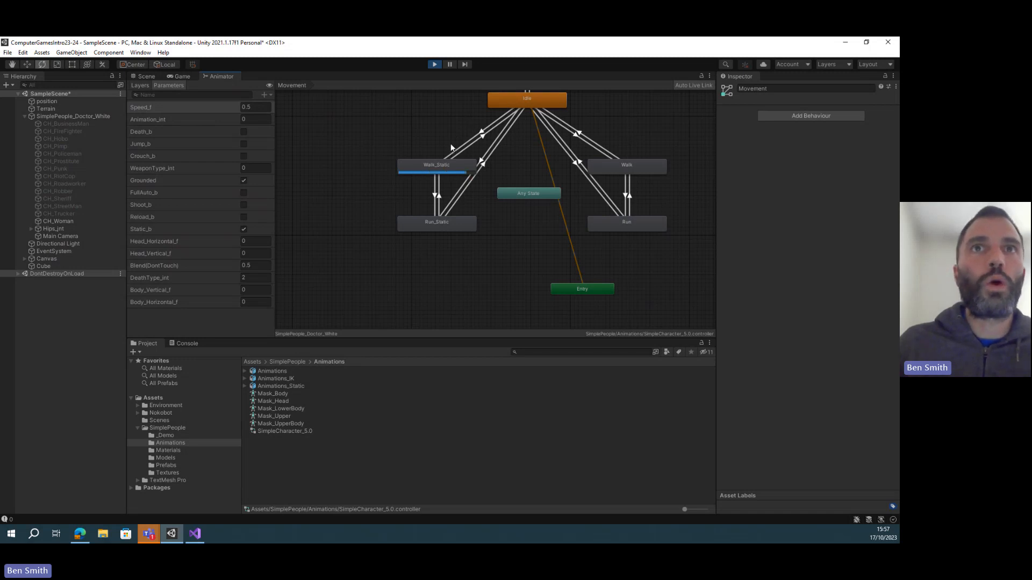
scroll(501, 109, "up", 2)
scroll(500, 109, "up", 2)
scroll(433, 132, "down", 2)
scroll(451, 116, "up", 3)
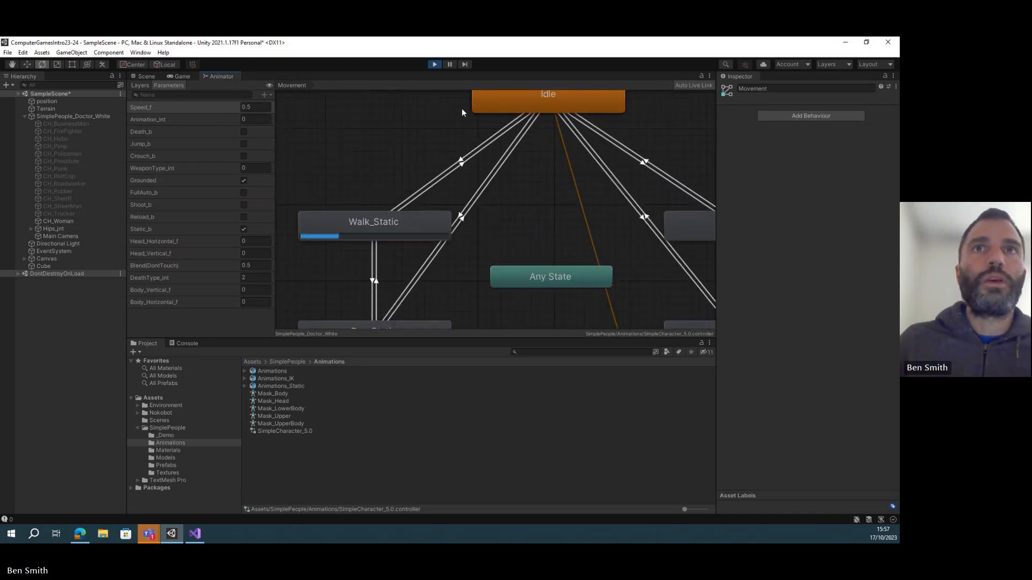
scroll(408, 102, "down", 2)
left_click(255, 107)
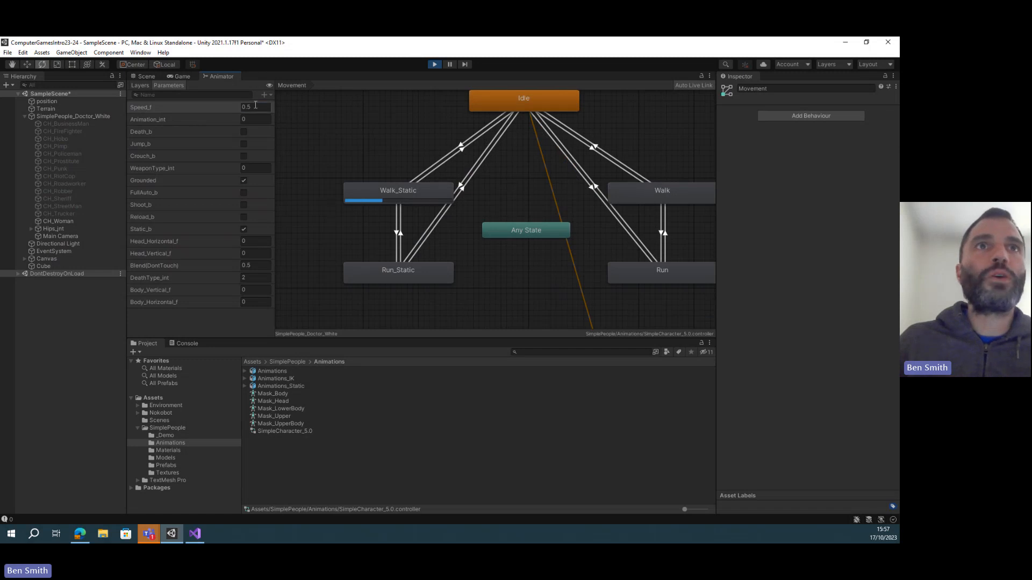
type("0")
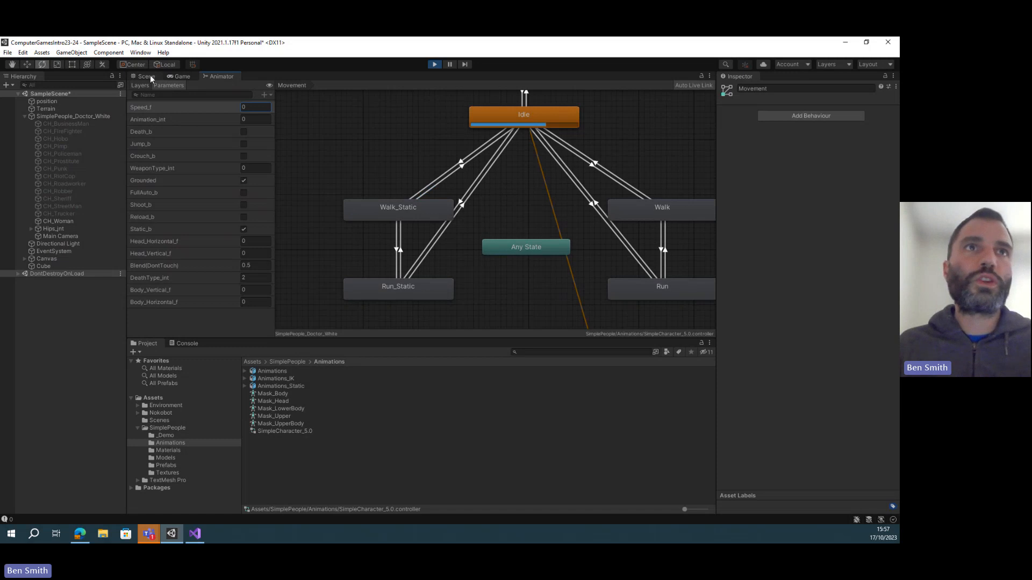
Check the running doctor's animation in the Game view and from a closer angle in the Scene view
left_click(171, 77)
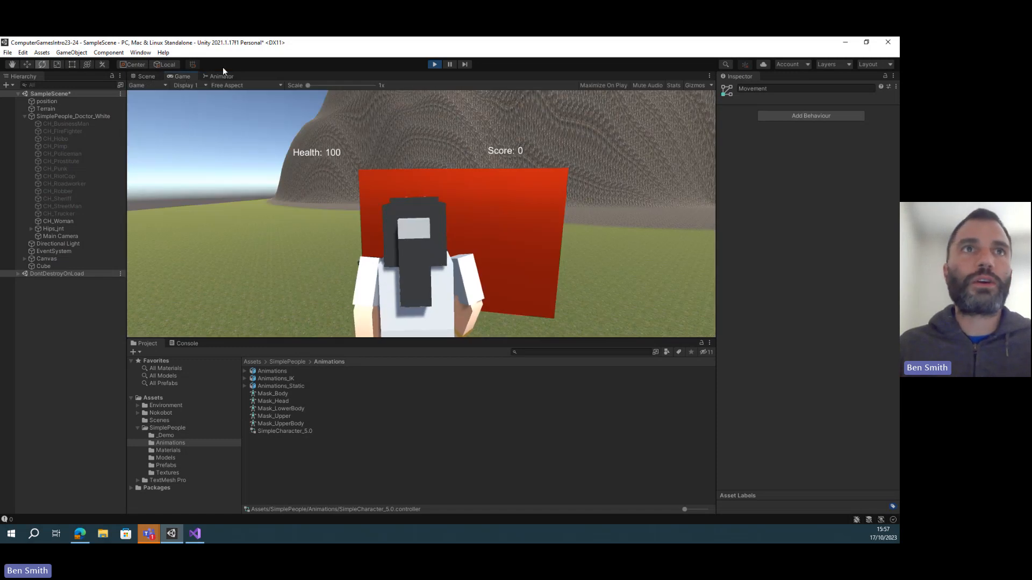
left_click(142, 76)
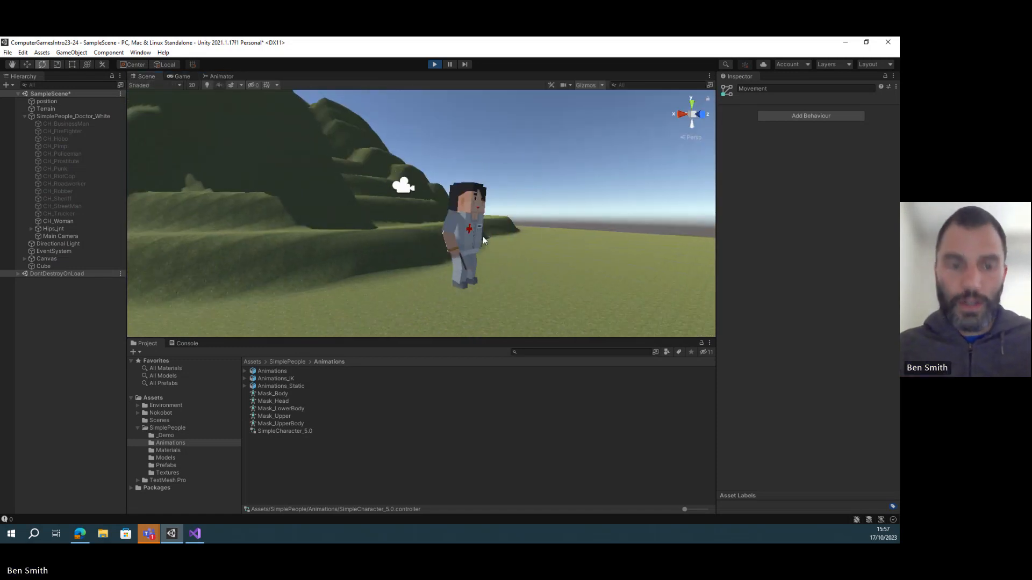
scroll(483, 241, "up", 1)
mouse_move(503, 249)
left_mouse_down("alt")
mouse_move(278, 246)
mouse_move(496, 267)
left_mouse_up("alt")
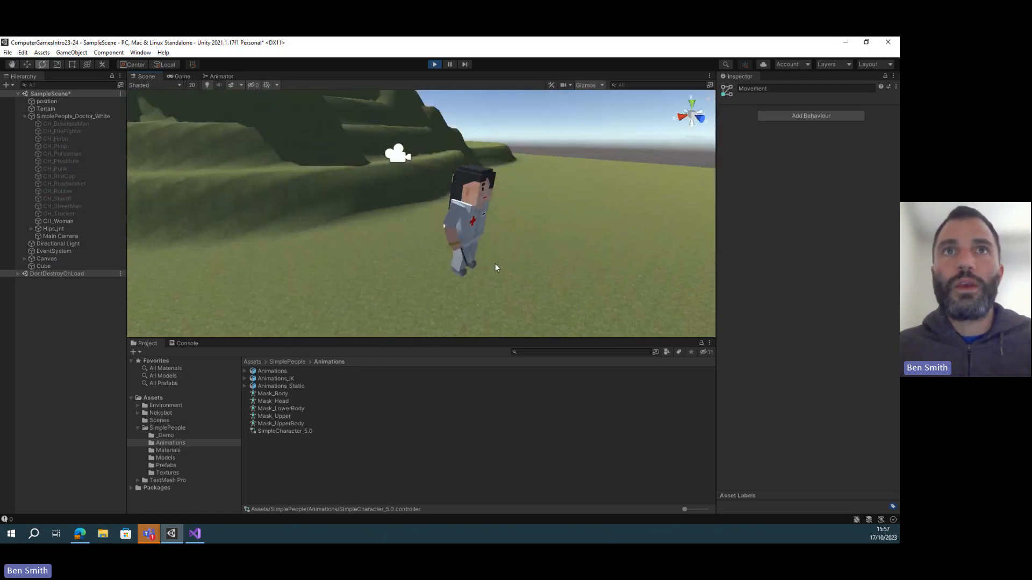
Dock the Animator beside the Scene view, and test the Speed_f parameter at 1 and back at 0
left_click(221, 78)
left_click_drag(223, 75, 645, 161)
left_click(586, 108)
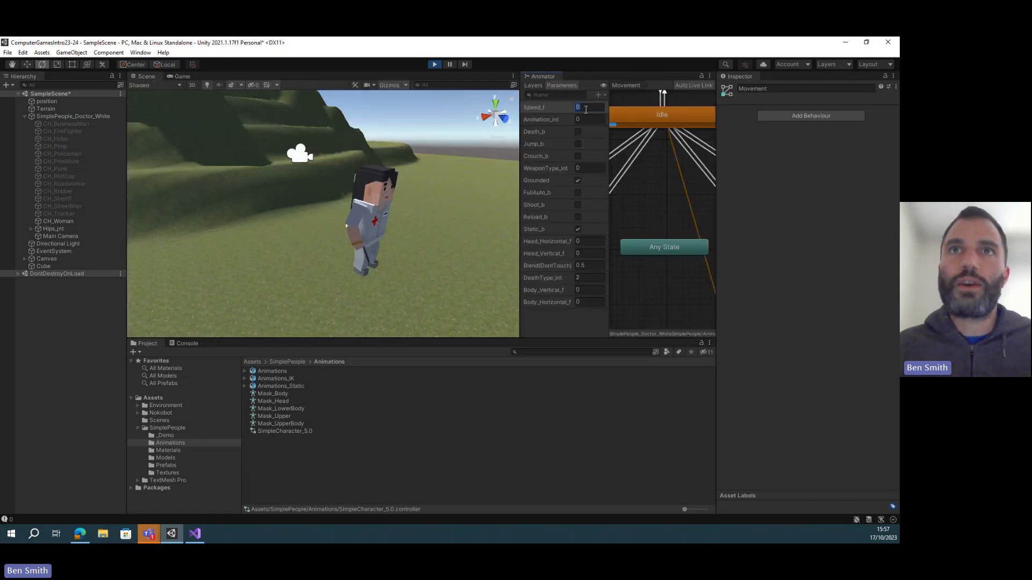
type("1")
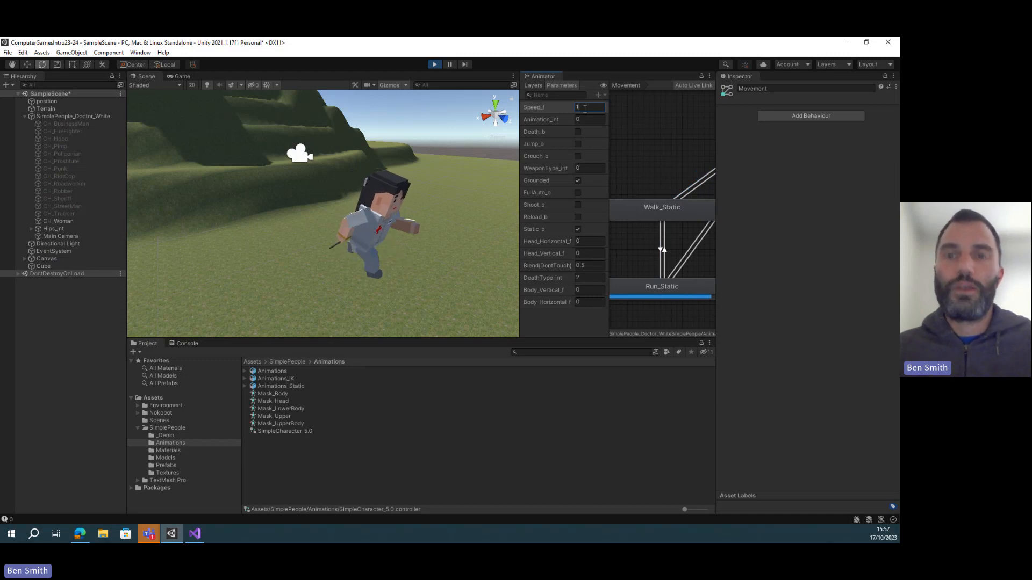
type("0")
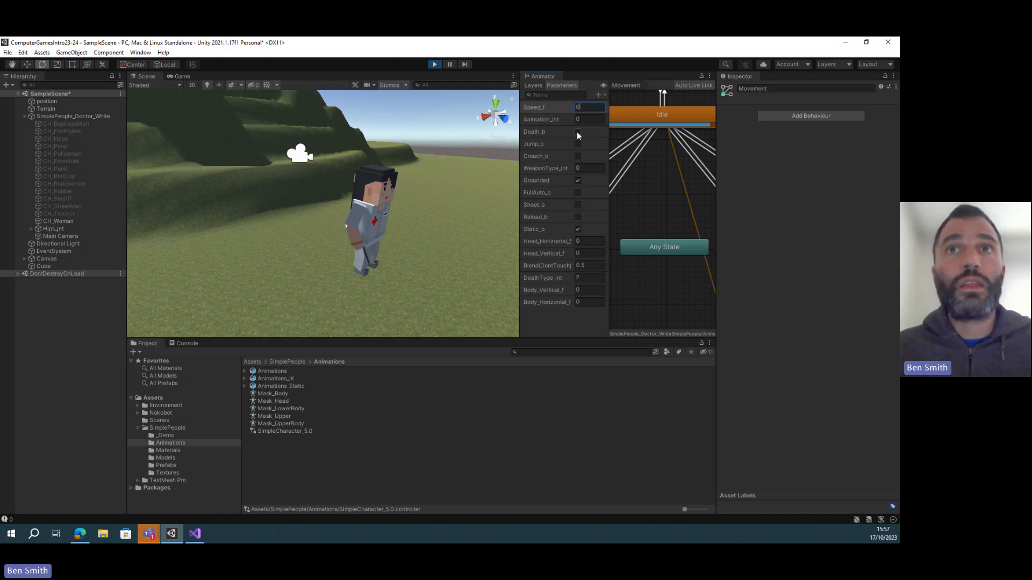
Test the doctor's death animation by enabling and disabling Death_b, and restart the game
left_click(577, 132)
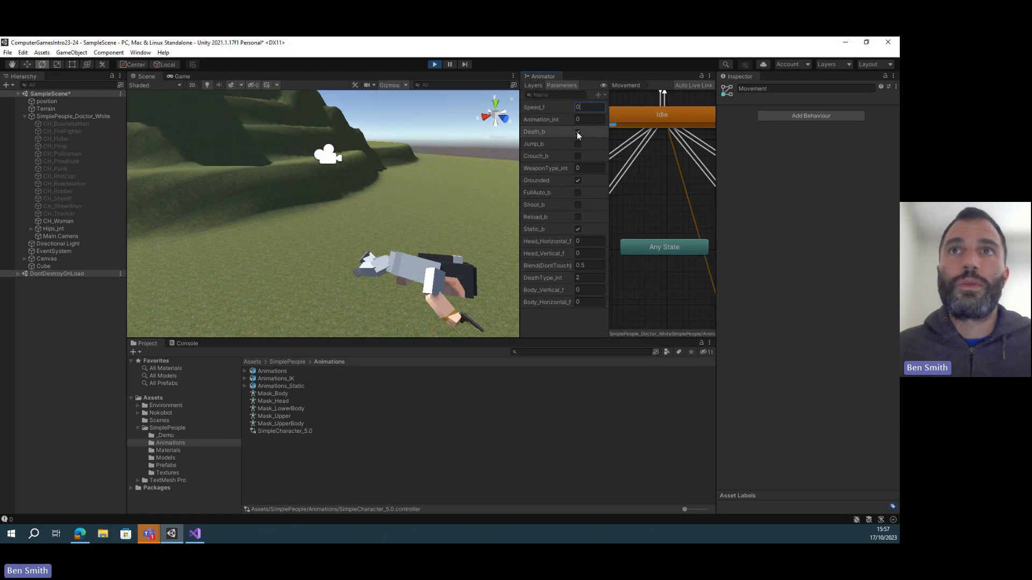
left_click(578, 132)
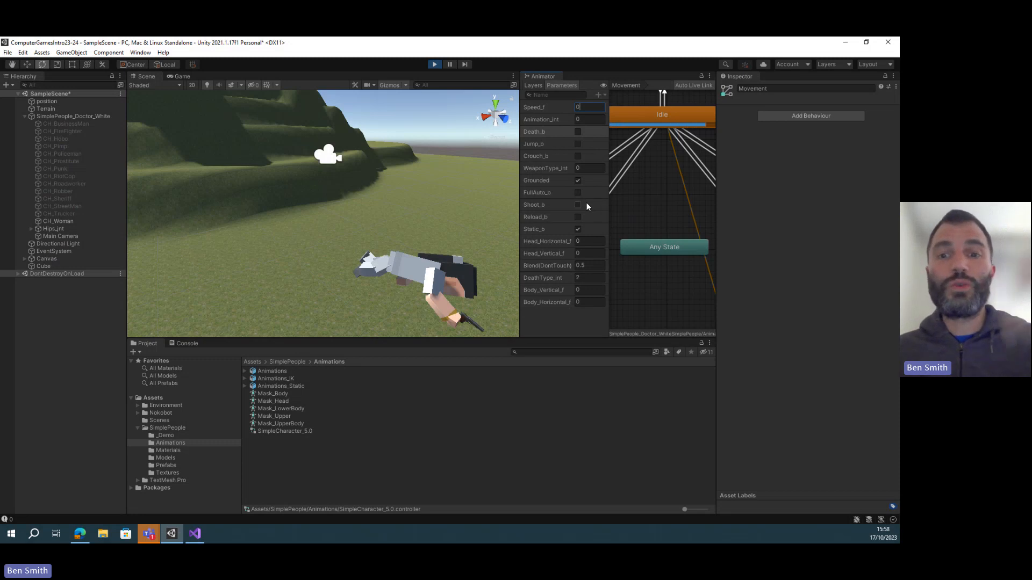
left_click(435, 64)
left_click(434, 65)
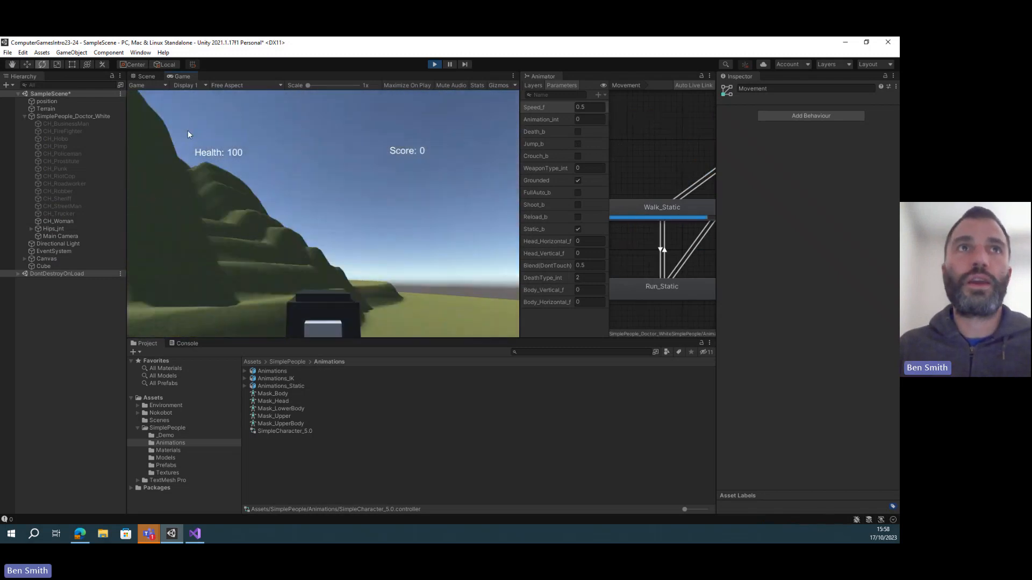
View the doctor in the Scene view and test Crouch_b on, with Speed_f set to 0, and off again
left_click(143, 76)
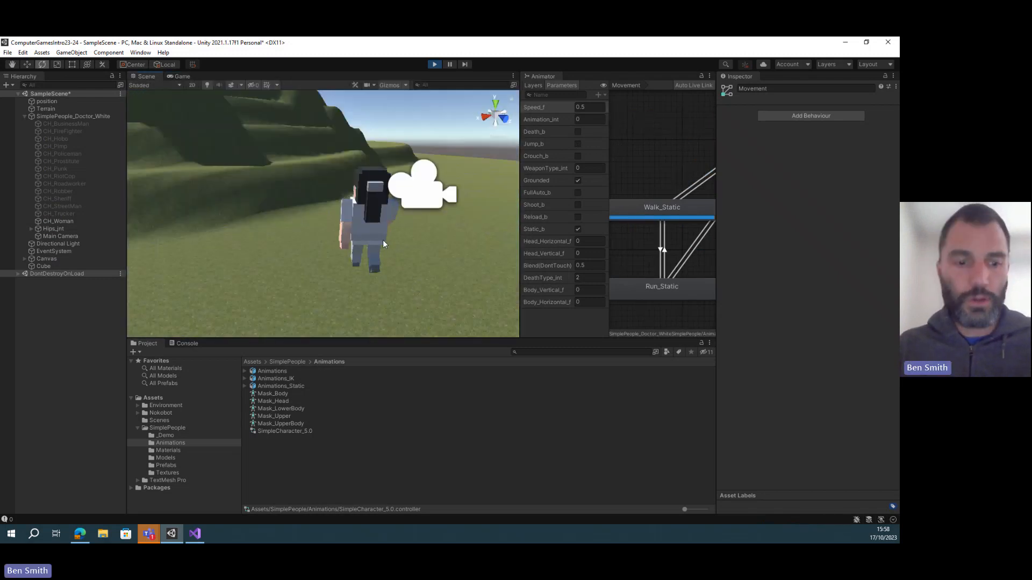
left_click_drag(383, 243, 285, 232, "alt")
left_click(578, 157)
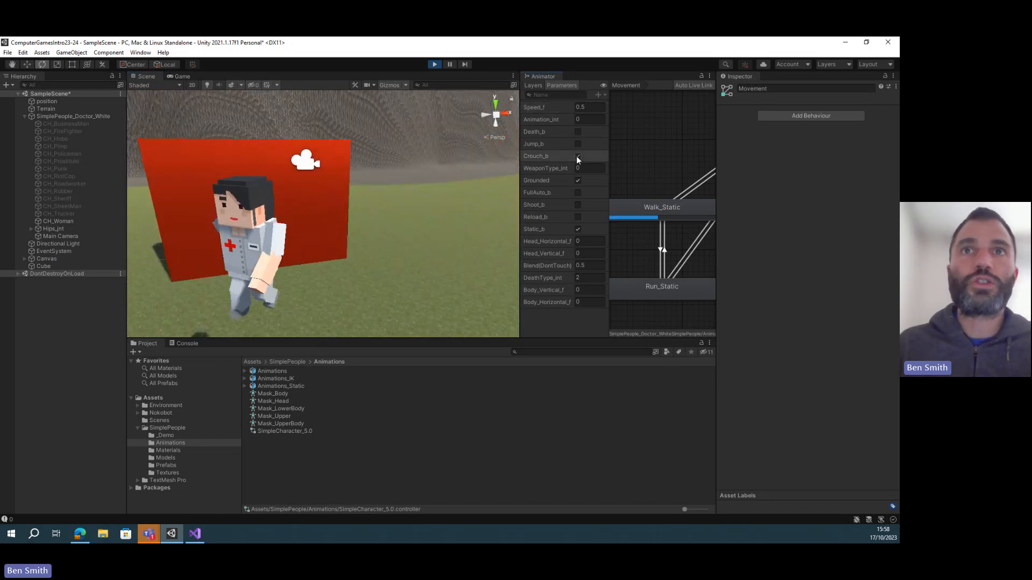
scroll(345, 247, "down", 4)
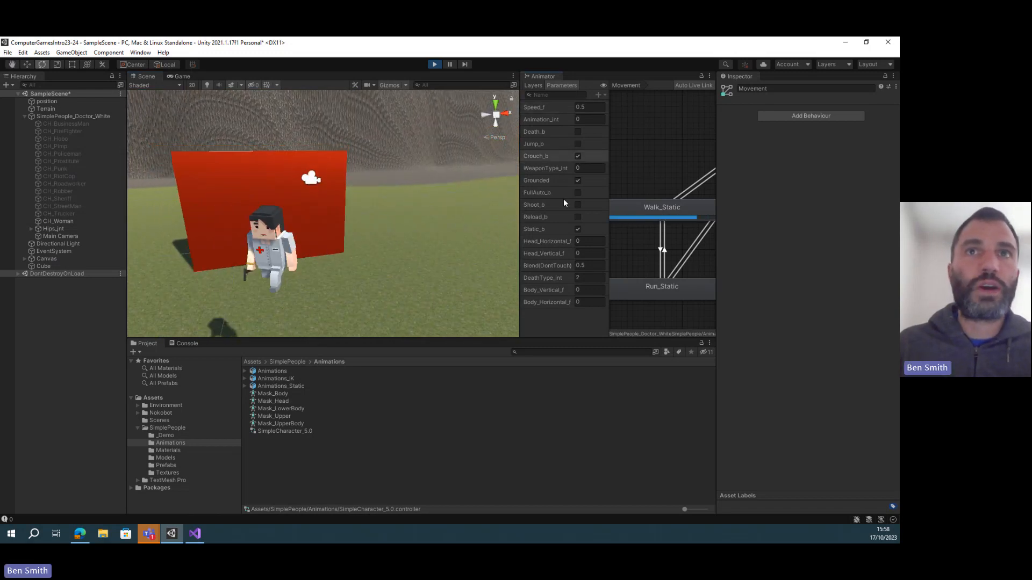
left_click(575, 106)
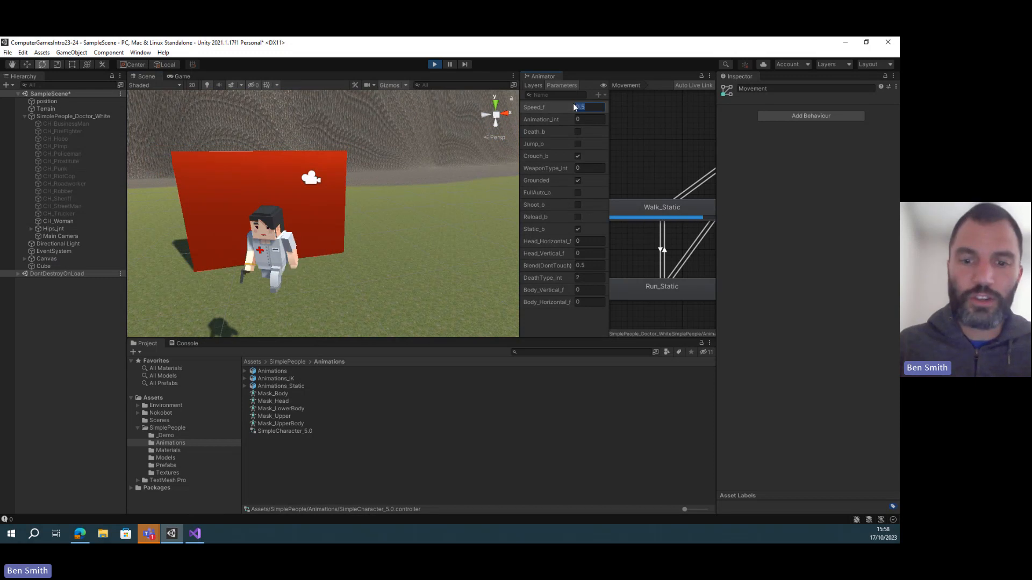
type("0")
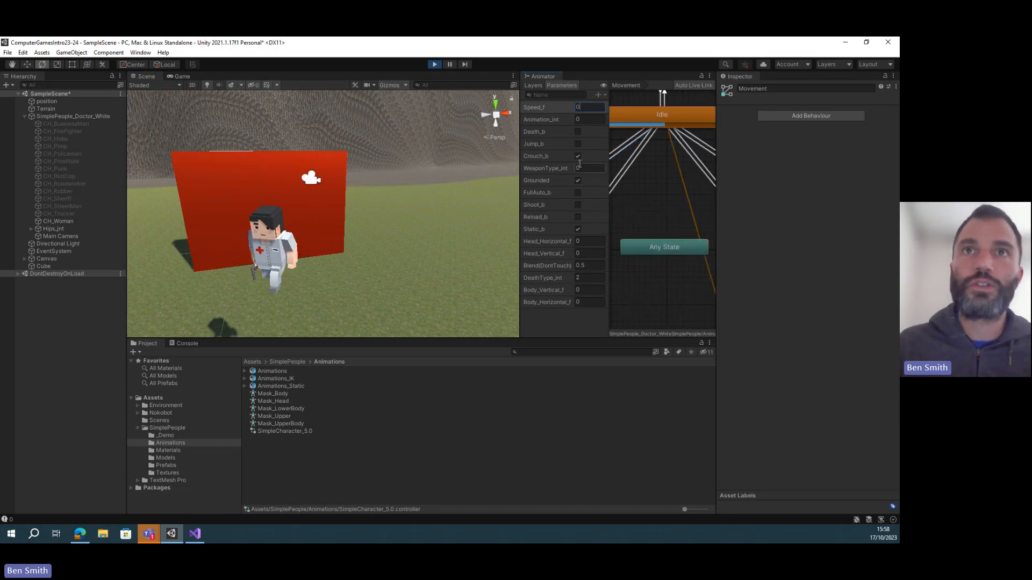
left_click(578, 156)
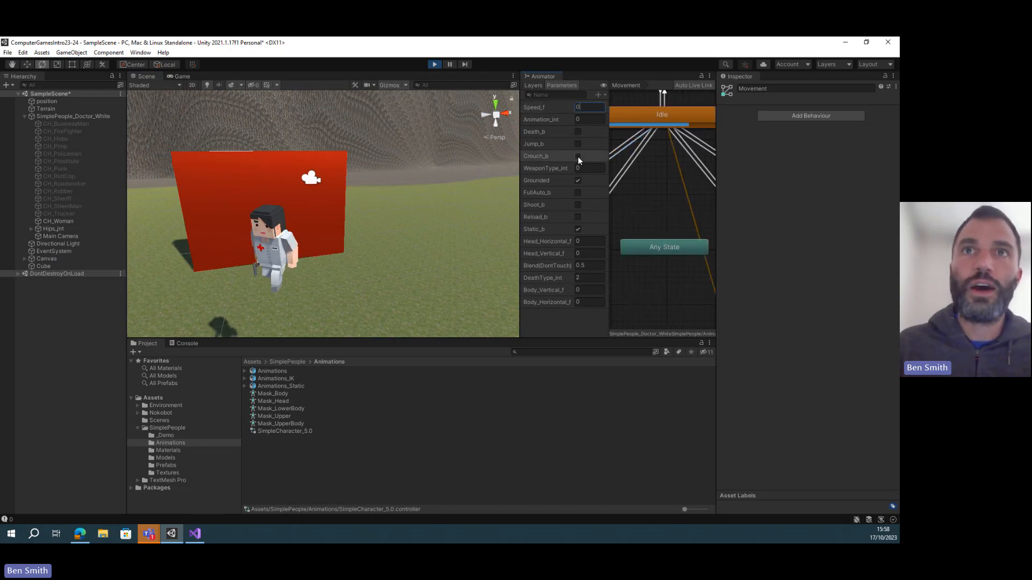
Toggle FullAuto_b on and off, test Shoot_b, and leave Shoot_b enabled
left_click(578, 193)
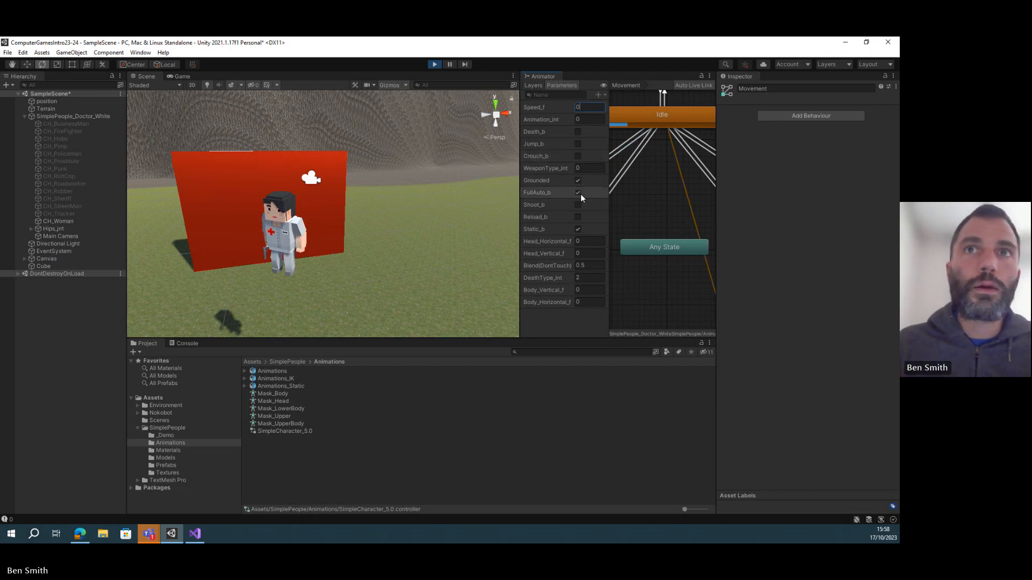
left_click(577, 192)
left_click(577, 205)
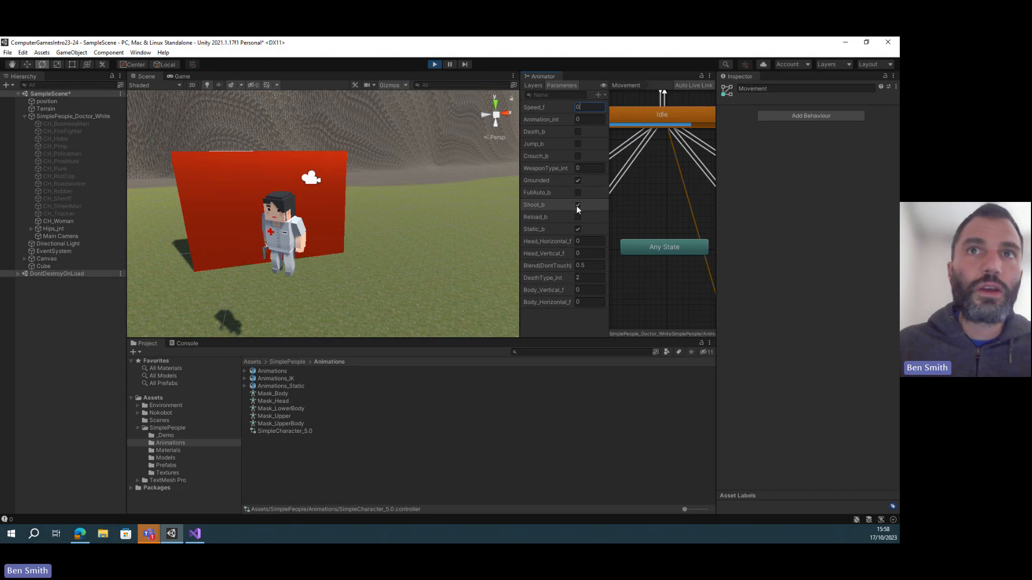
left_click(576, 206)
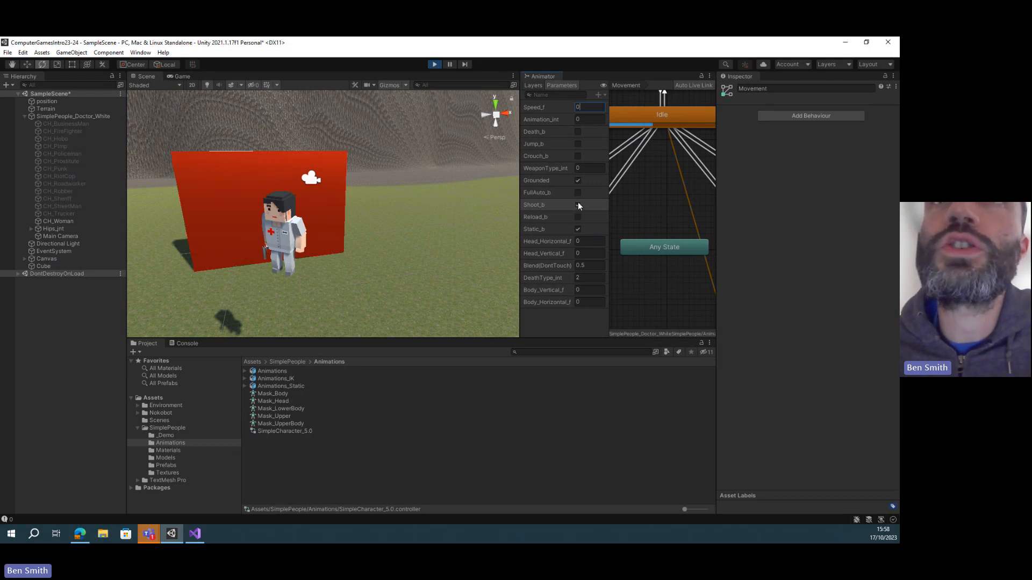
left_click(578, 205)
Test the doctor's weapon poses by setting WeaponType_int to 1, 2, 4 and back to 1
left_click(574, 168)
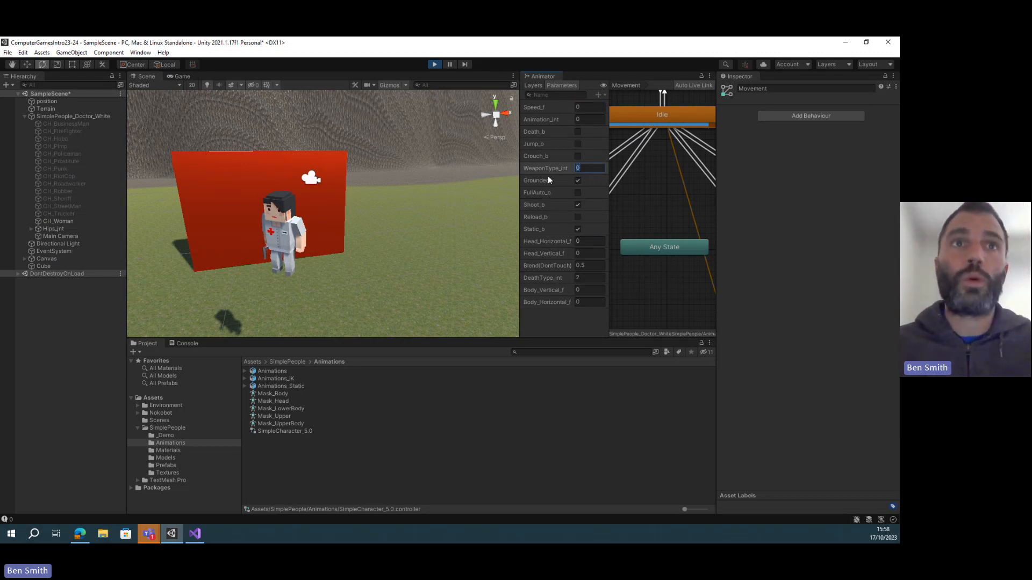
type("1")
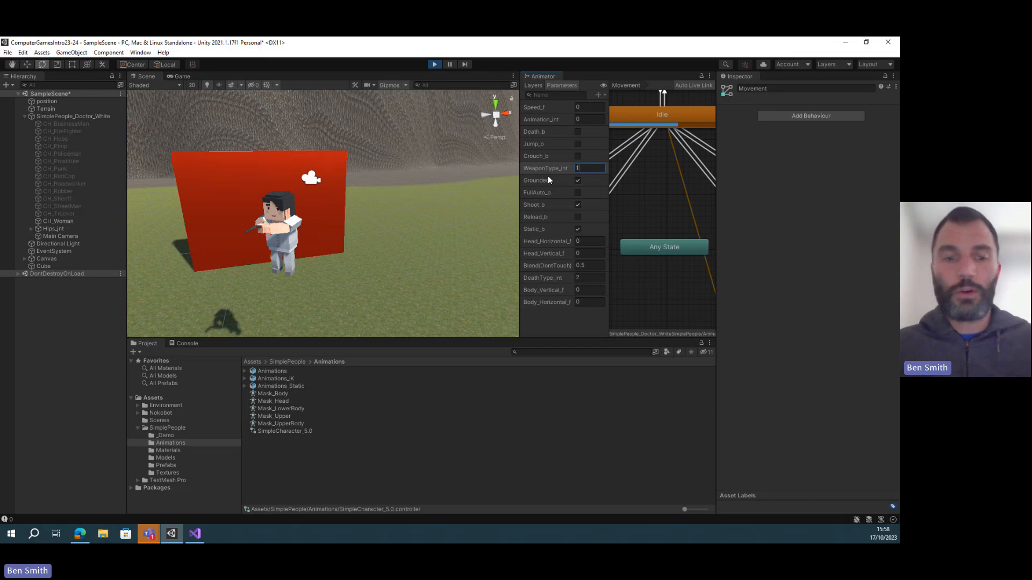
key("BackSpace")
type("2")
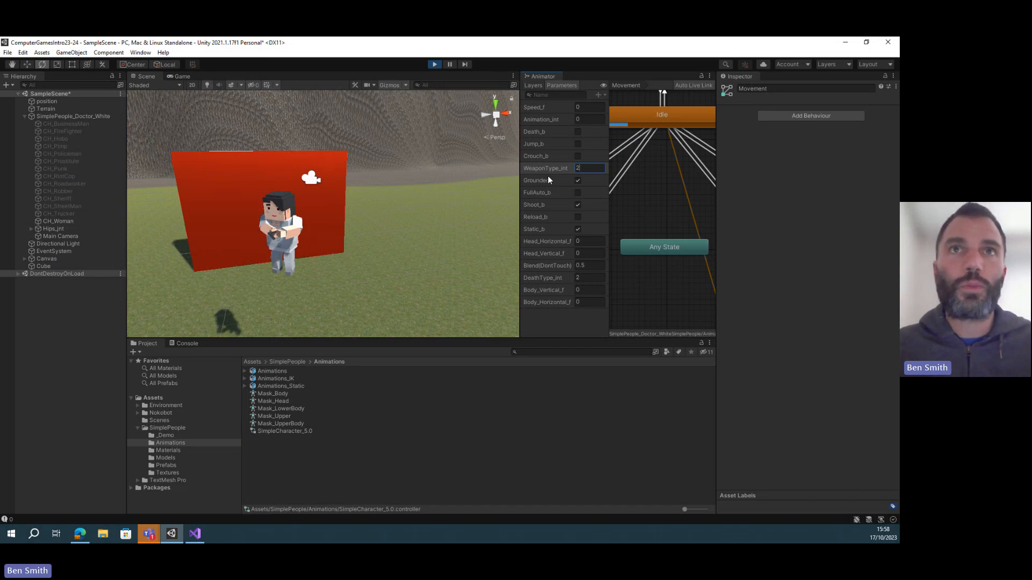
key("BackSpace")
type("4")
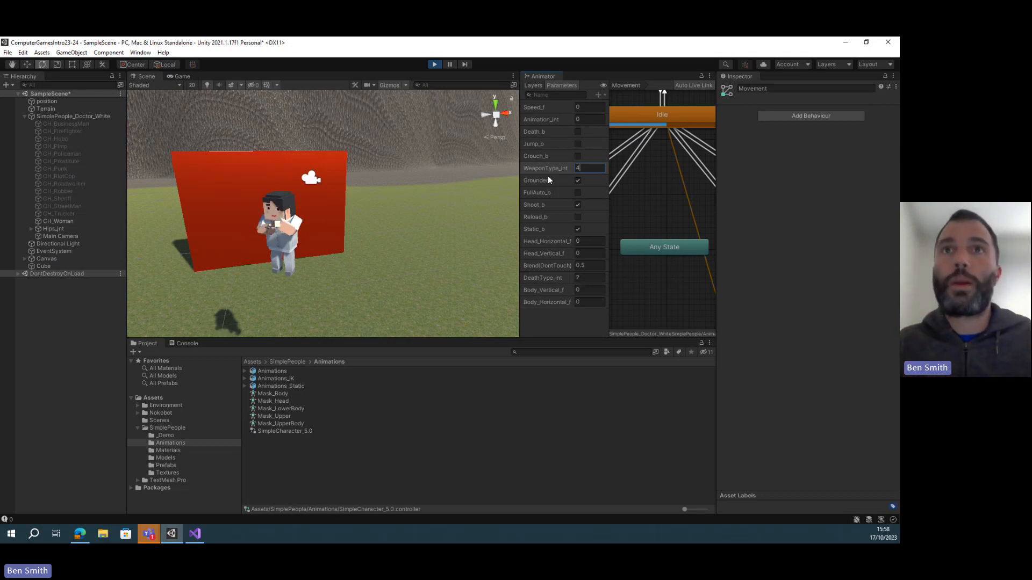
key("BackSpace")
type("1")
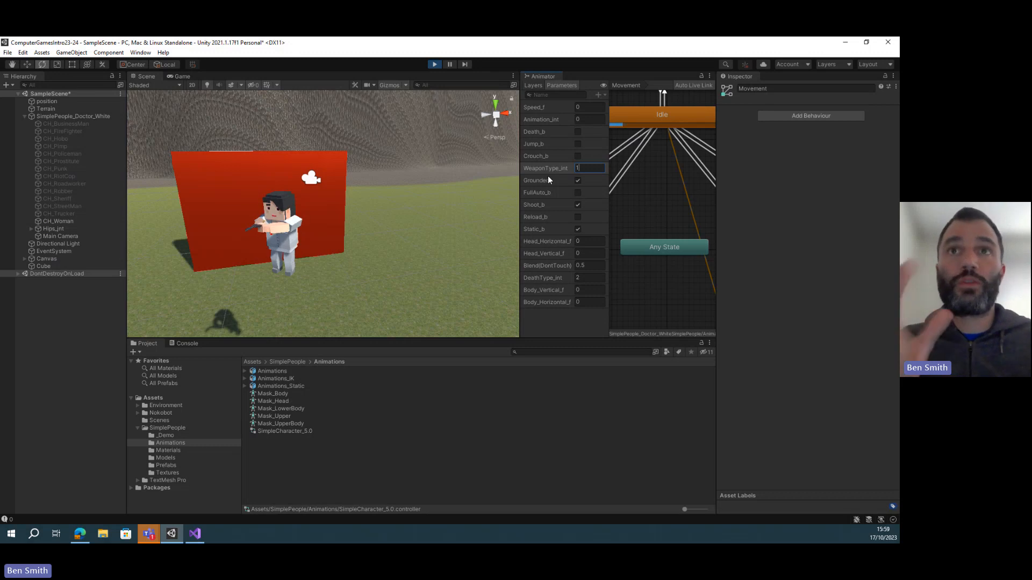
Inspect the handgun pose up close, then disable Shoot_b and set WeaponType_int to 0
scroll(243, 231, "up", 2)
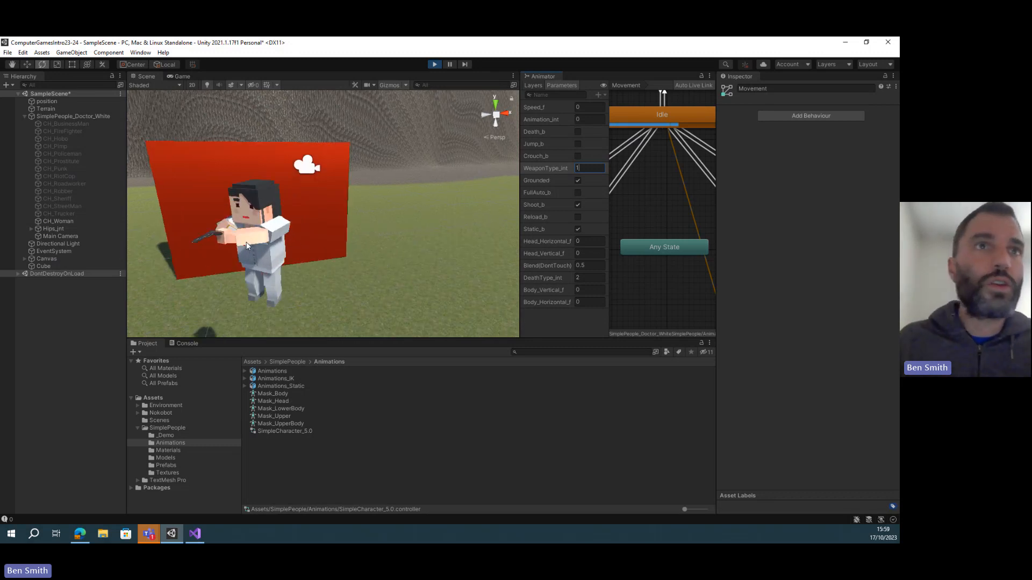
scroll(246, 242, "up", 2)
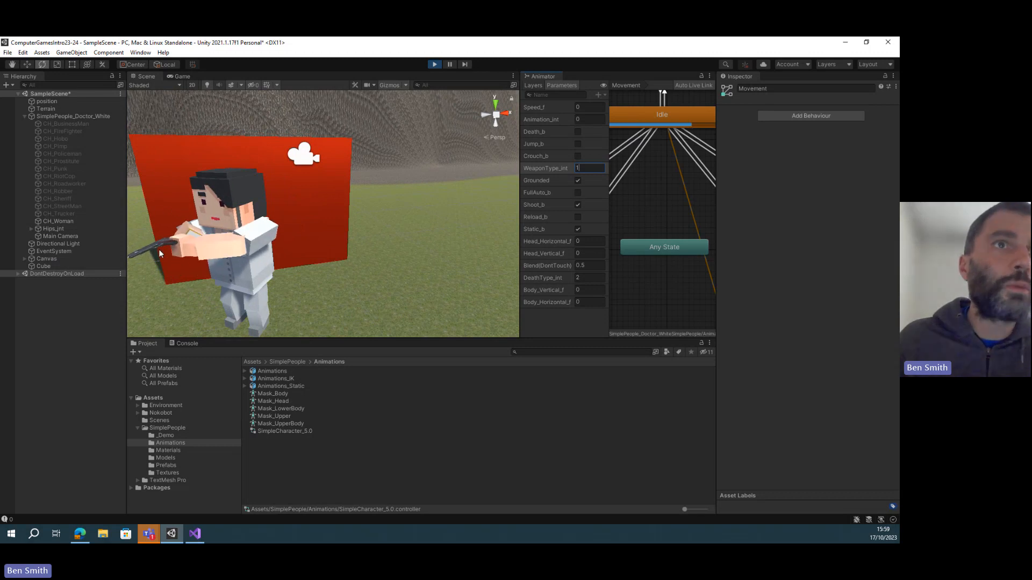
left_click(575, 206)
left_click(583, 168)
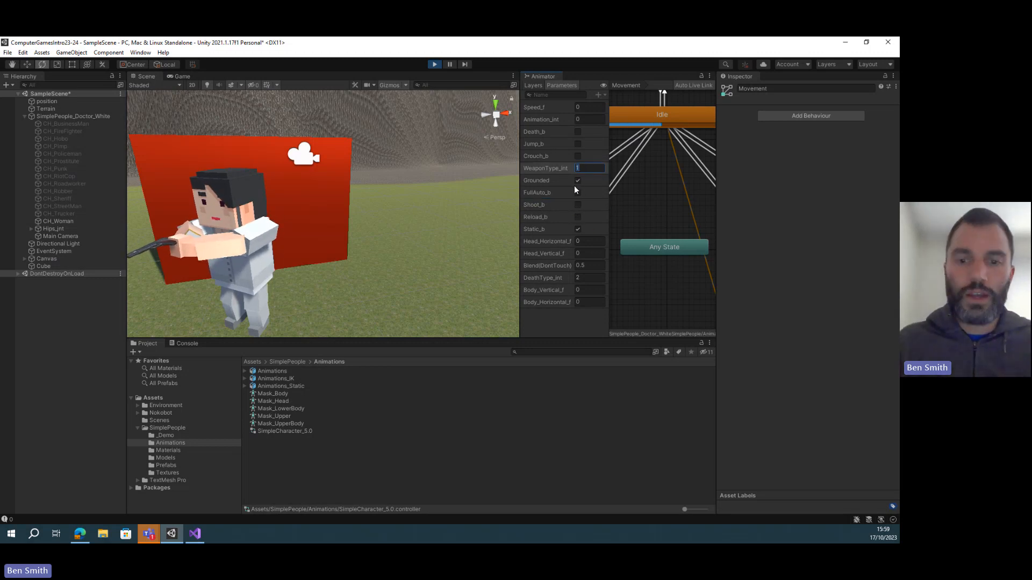
type("0")
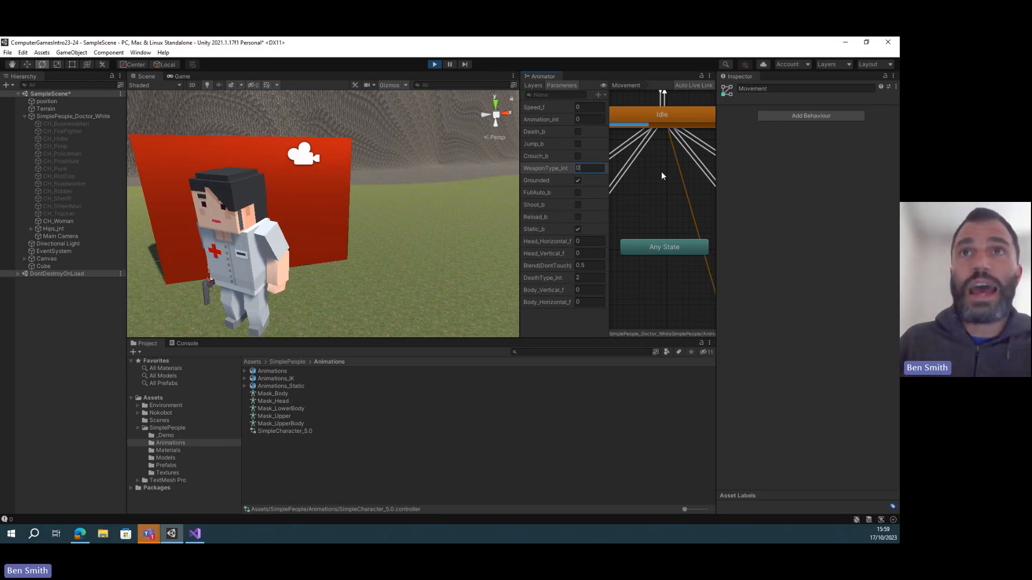
Widen the Animator area to show more of the state graph, and stop the running game
left_click_drag(520, 210, 408, 215)
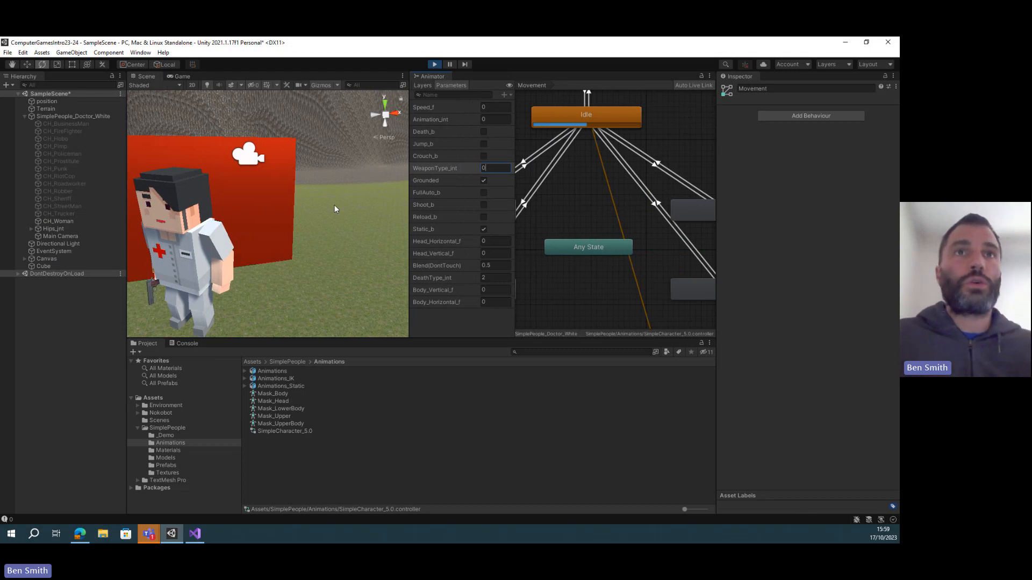
scroll(239, 227, "down", 2)
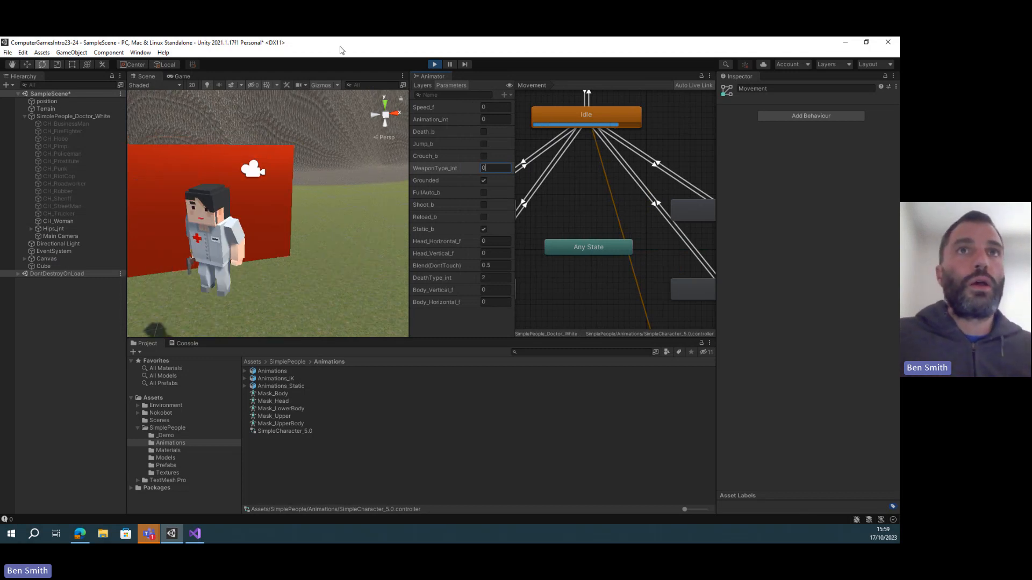
left_click(434, 65)
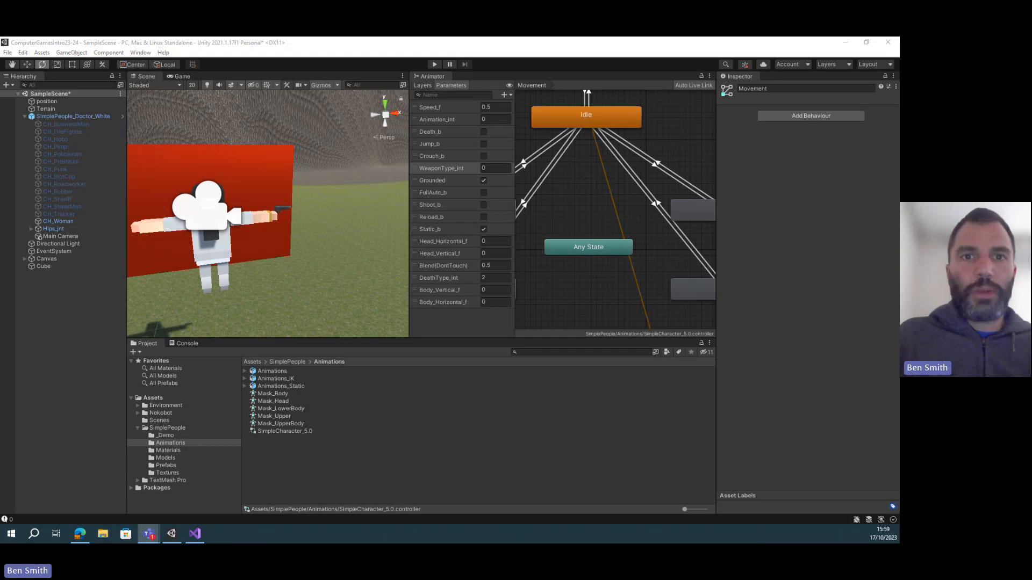
Switch to Microsoft Edge and view the Asset Store's simple people results and the Simple People - Cartoon Characters page
key("alt+Tab")
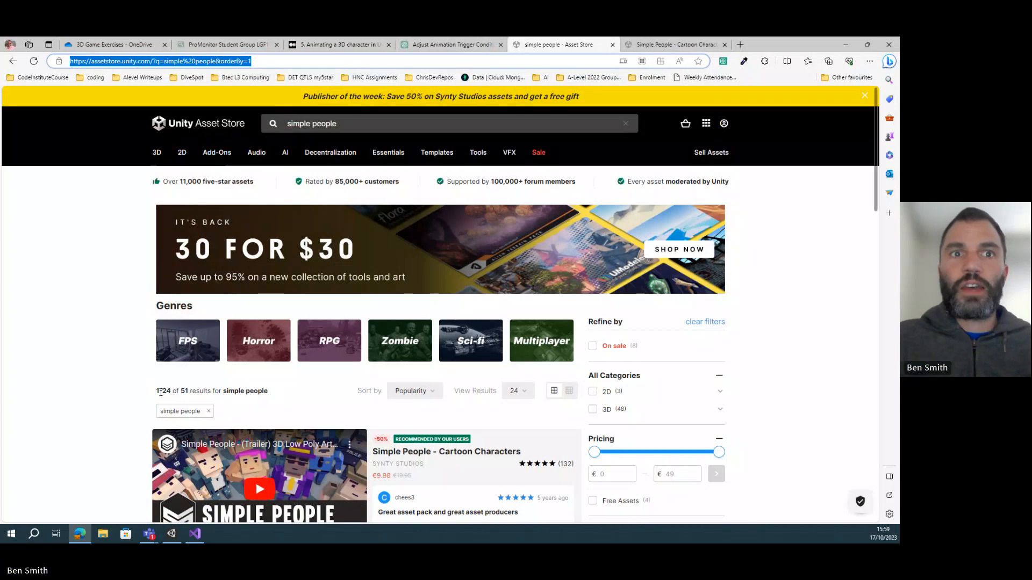
scroll(314, 446, "down", 2)
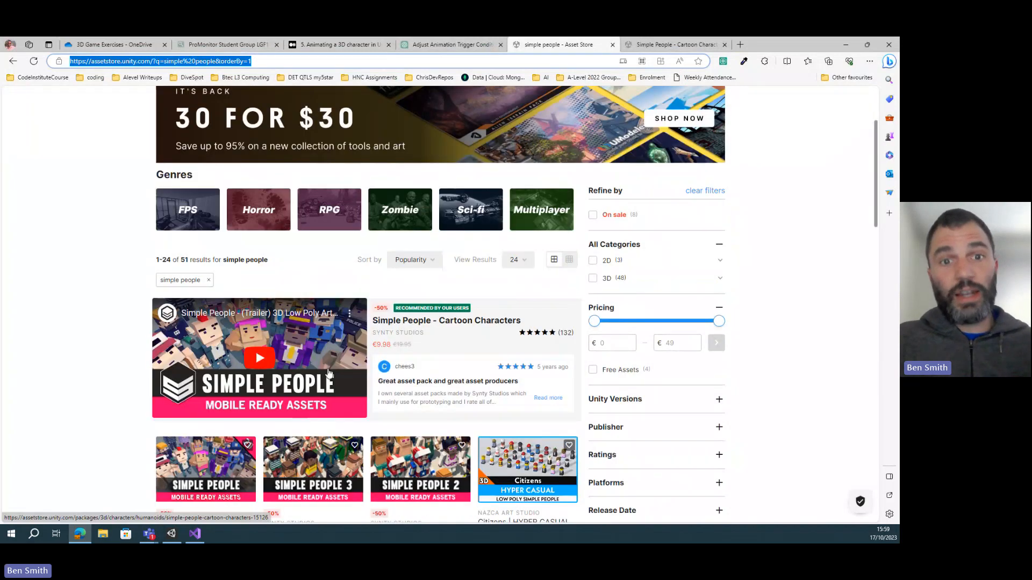
left_click(680, 43)
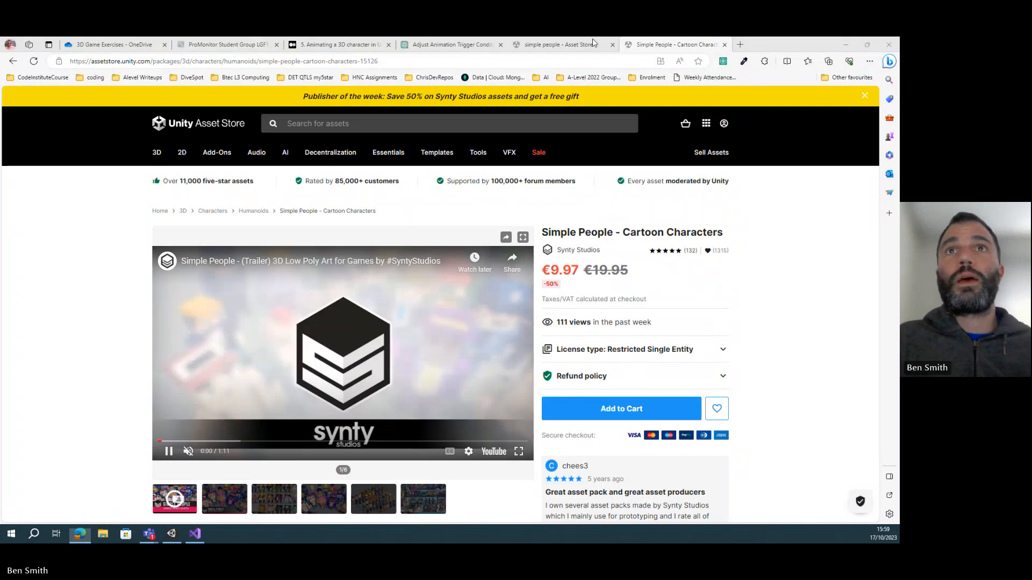
left_click(13, 61)
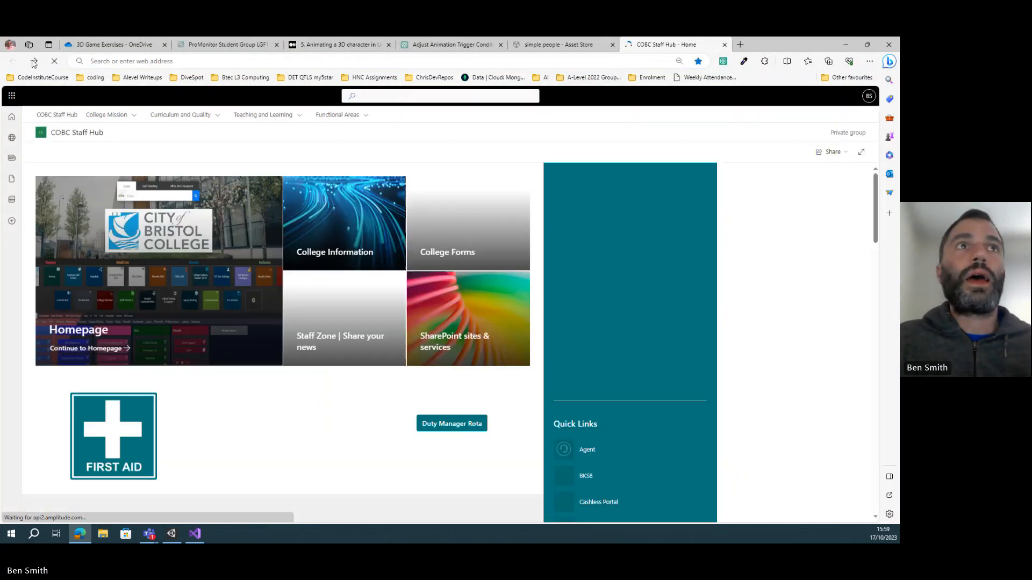
left_click(33, 61)
Return to the nokoot asset store gun search, open Modern Guns: Handgun, and revisit the Simple People asset page
left_click(541, 46)
left_click_drag(279, 61, 3, 64)
left_click(13, 62)
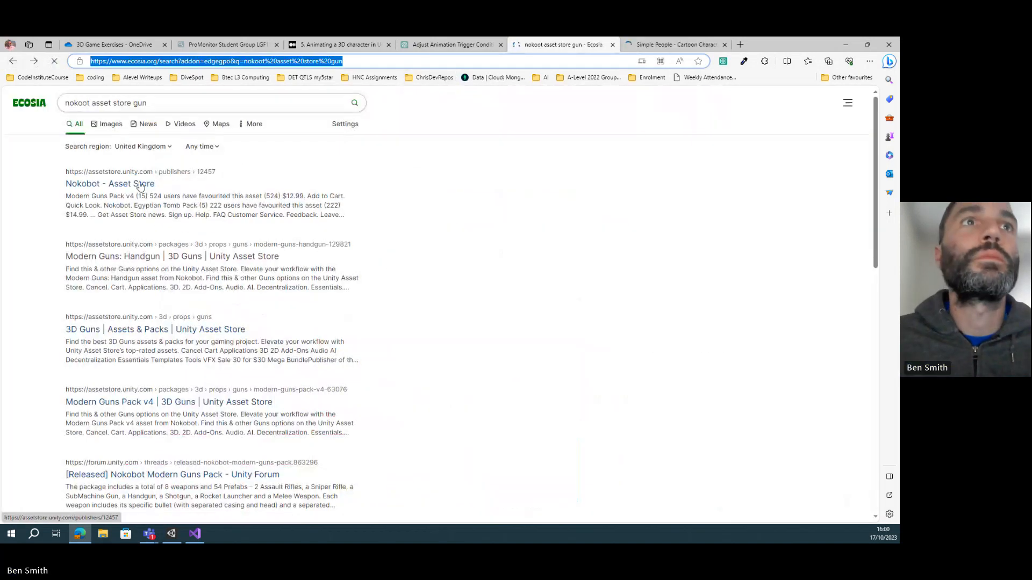
left_click(144, 257)
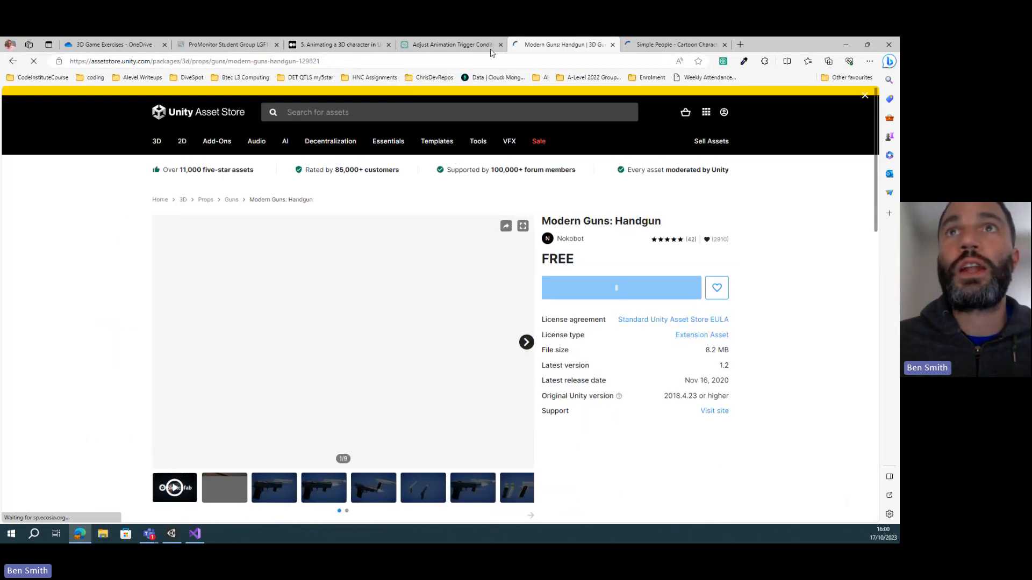
left_click(675, 44)
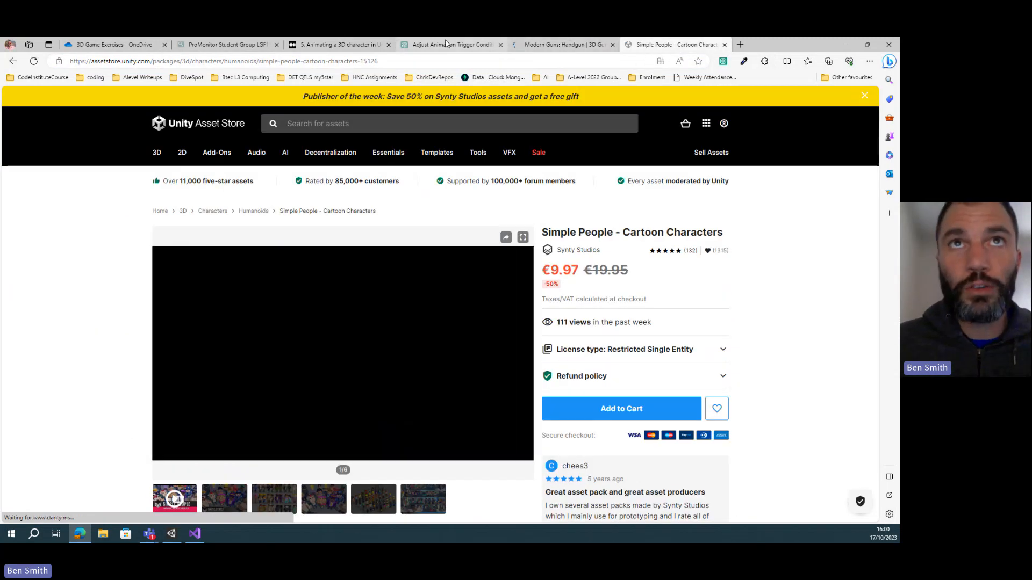
Read the Medium article "5. Animating a 3D character in Unity" from the SimplePeople import to the MoveScript instructions
left_click(338, 45)
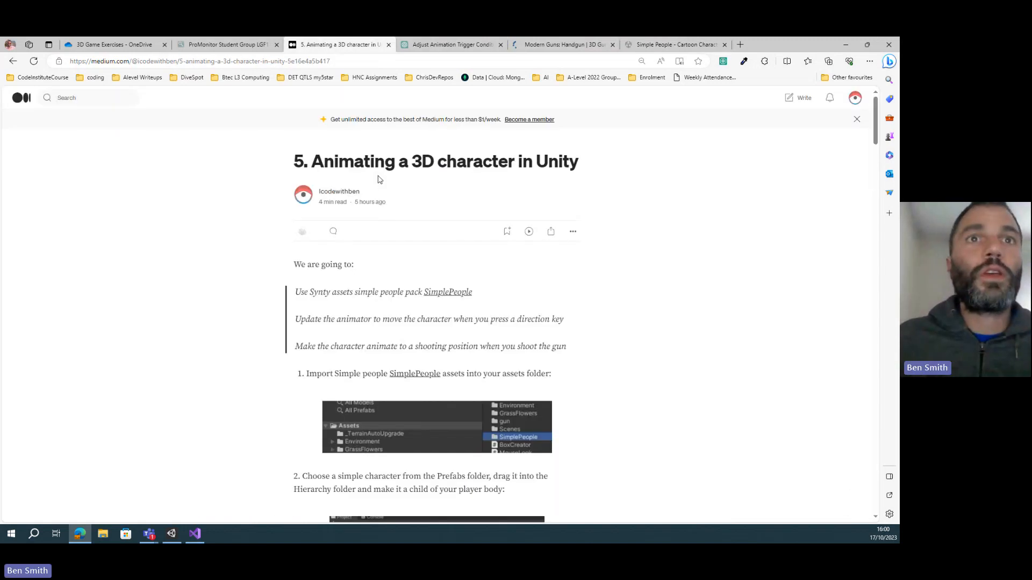
scroll(467, 308, "down", 5)
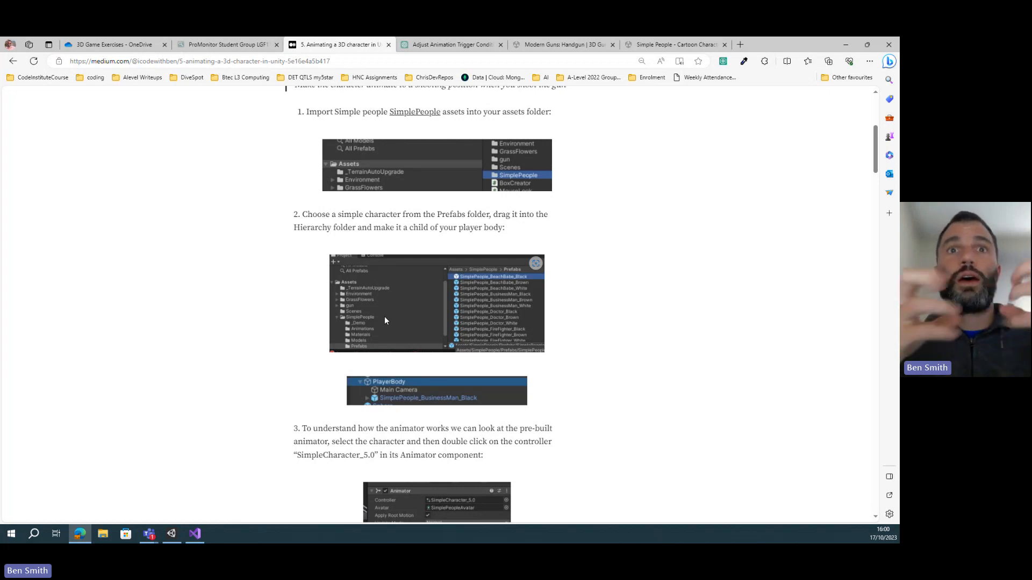
scroll(507, 256, "down", 3)
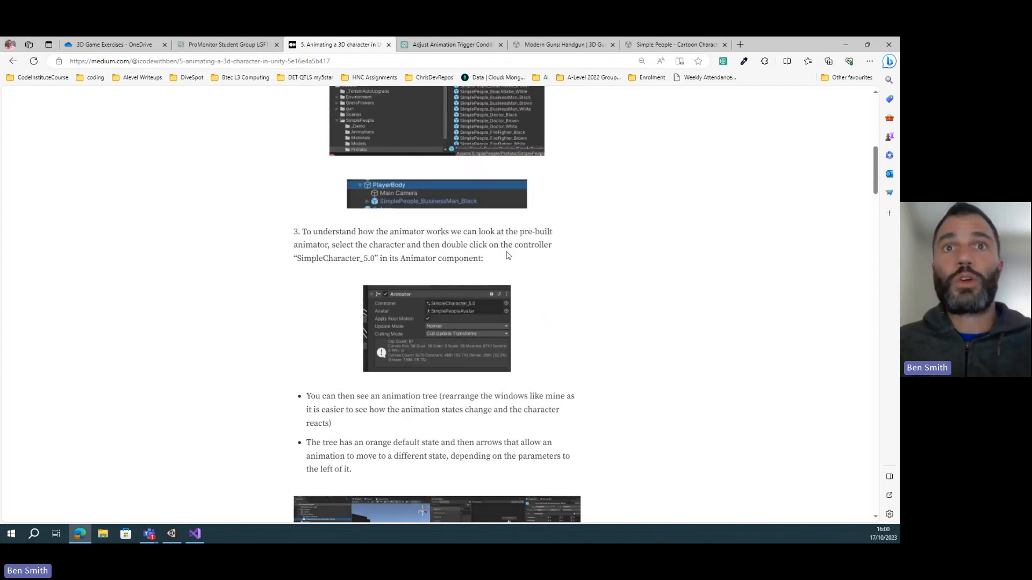
scroll(505, 263, "down", 1)
scroll(537, 359, "down", 3)
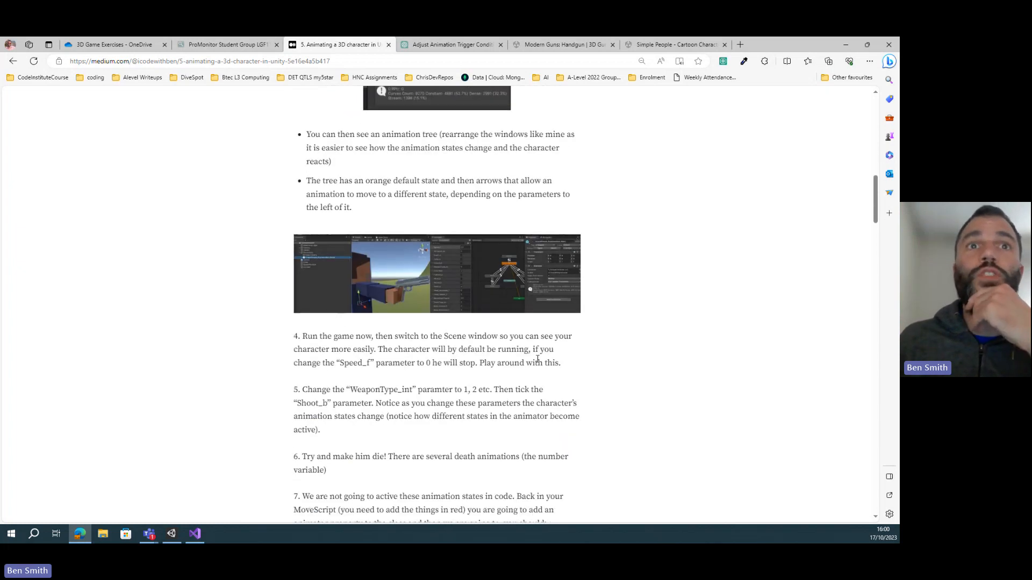
scroll(503, 337, "down", 1)
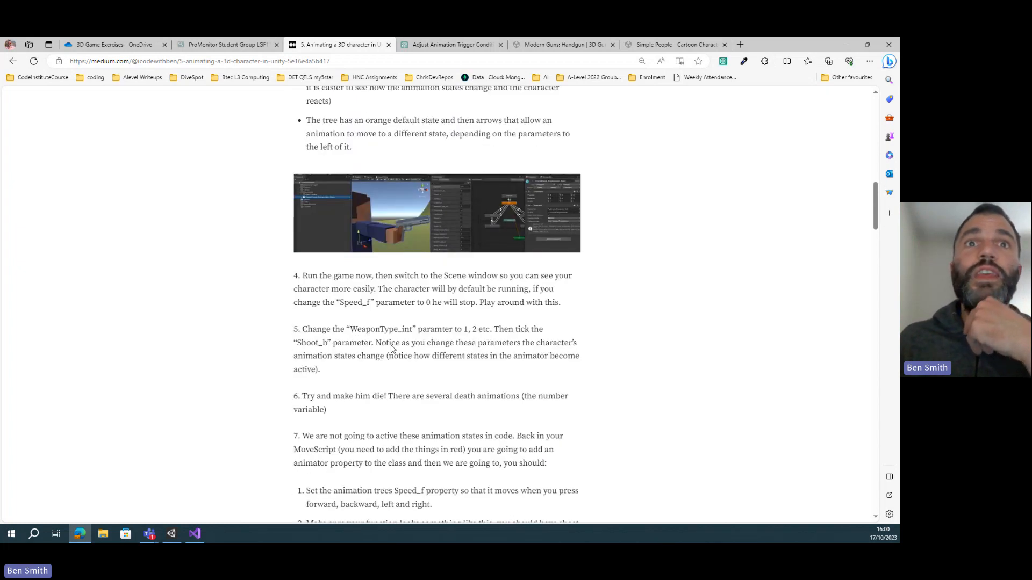